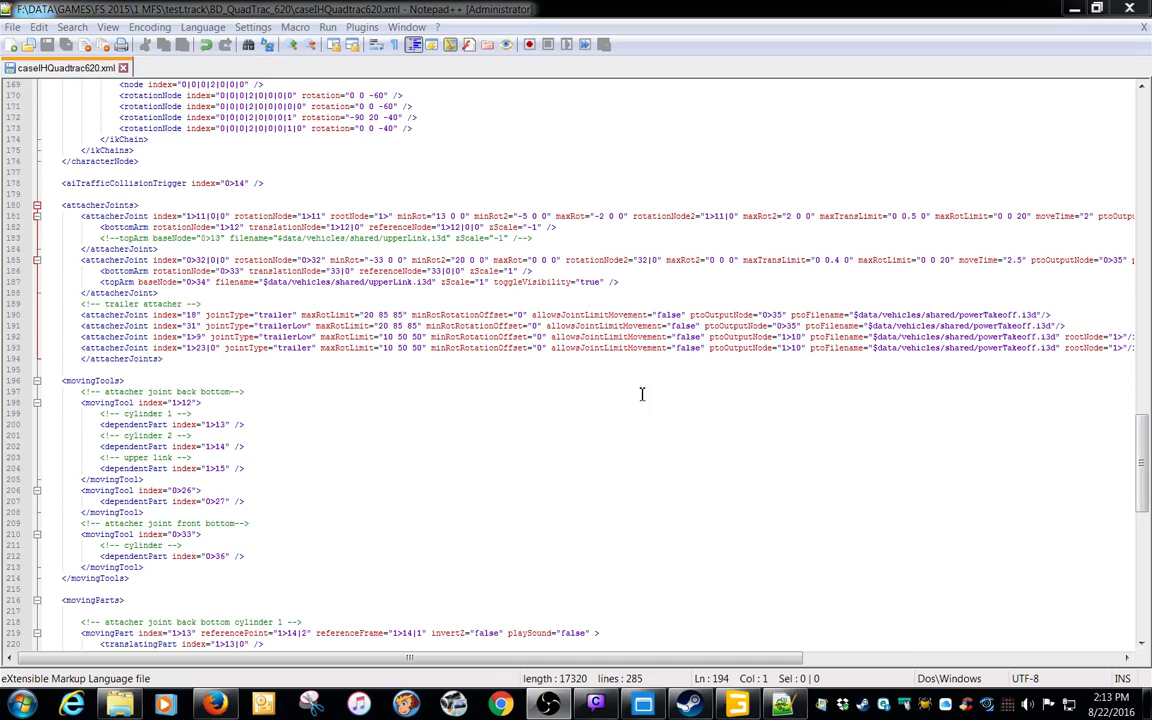
Open claas.i3d from the CZMOD_CLAAS_Arion_650 folder on the desktop in GIANTS Editor
{"action": "left_click", "coordinate": [1075, 9]}
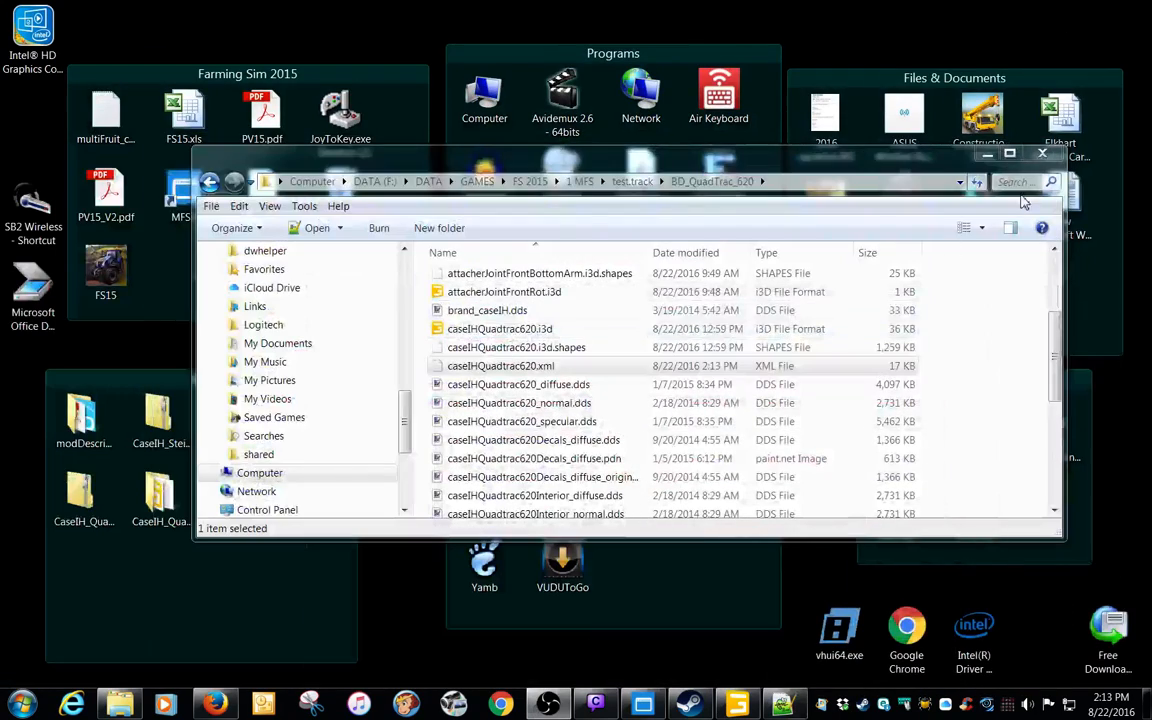
{"action": "left_click", "coordinate": [984, 156]}
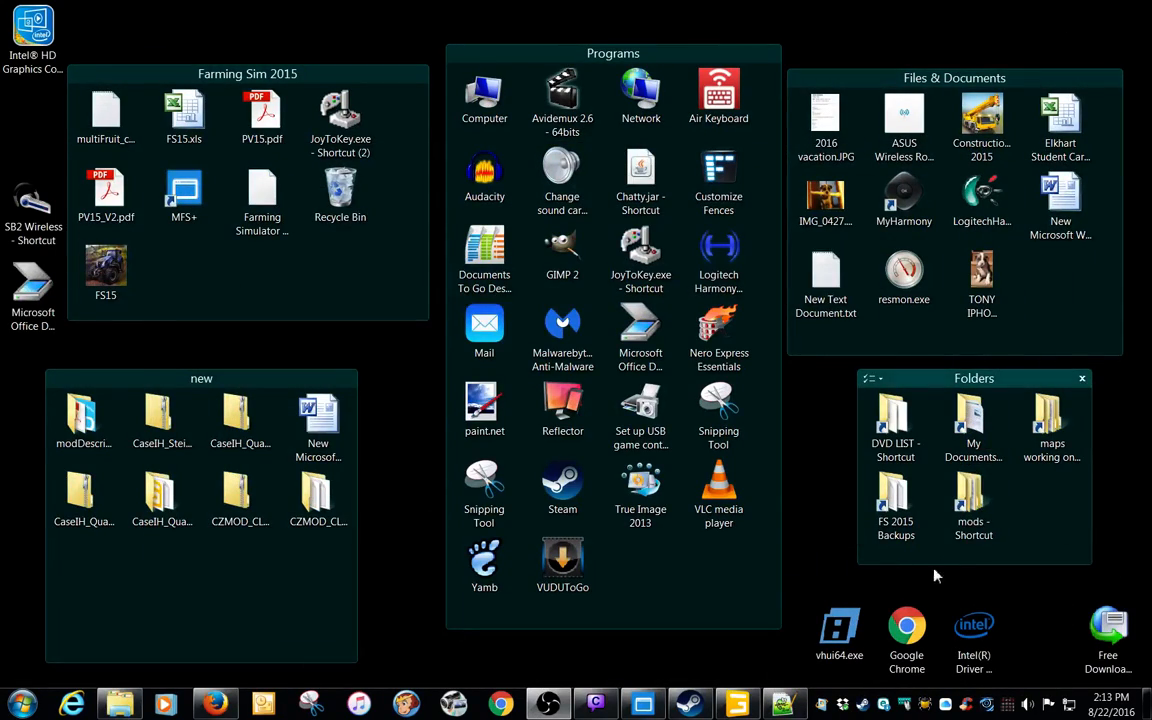
{"action": "double_click", "coordinate": [975, 537]}
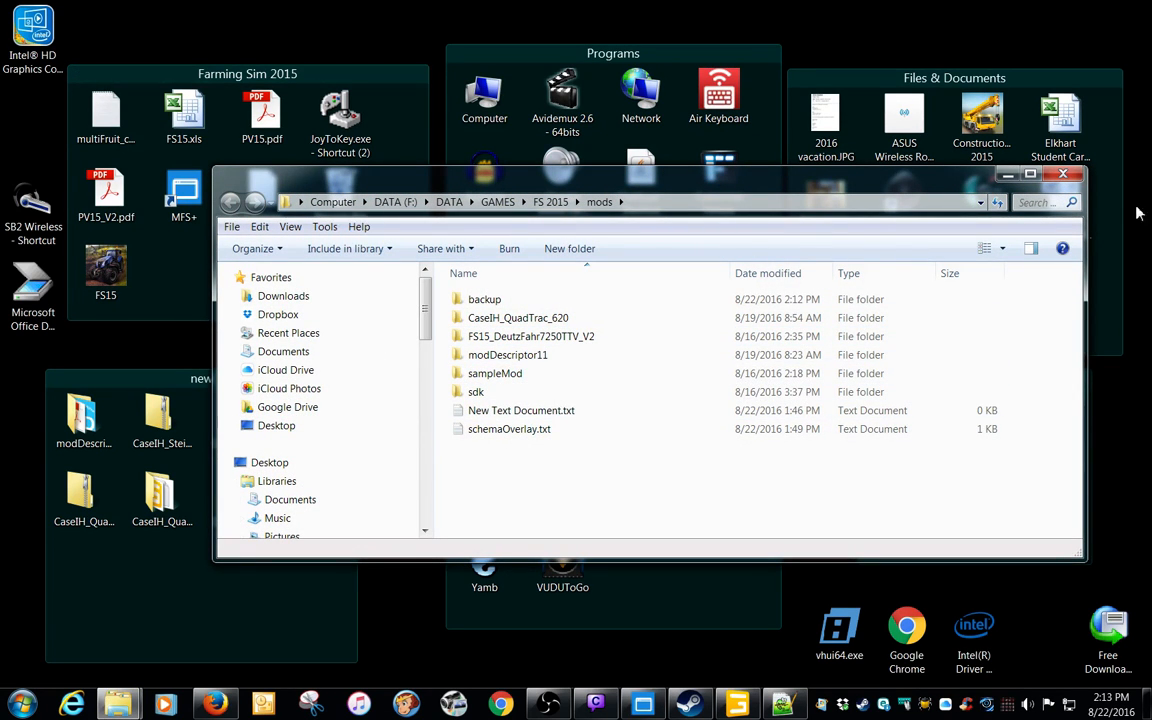
{"action": "left_click", "coordinate": [1073, 177]}
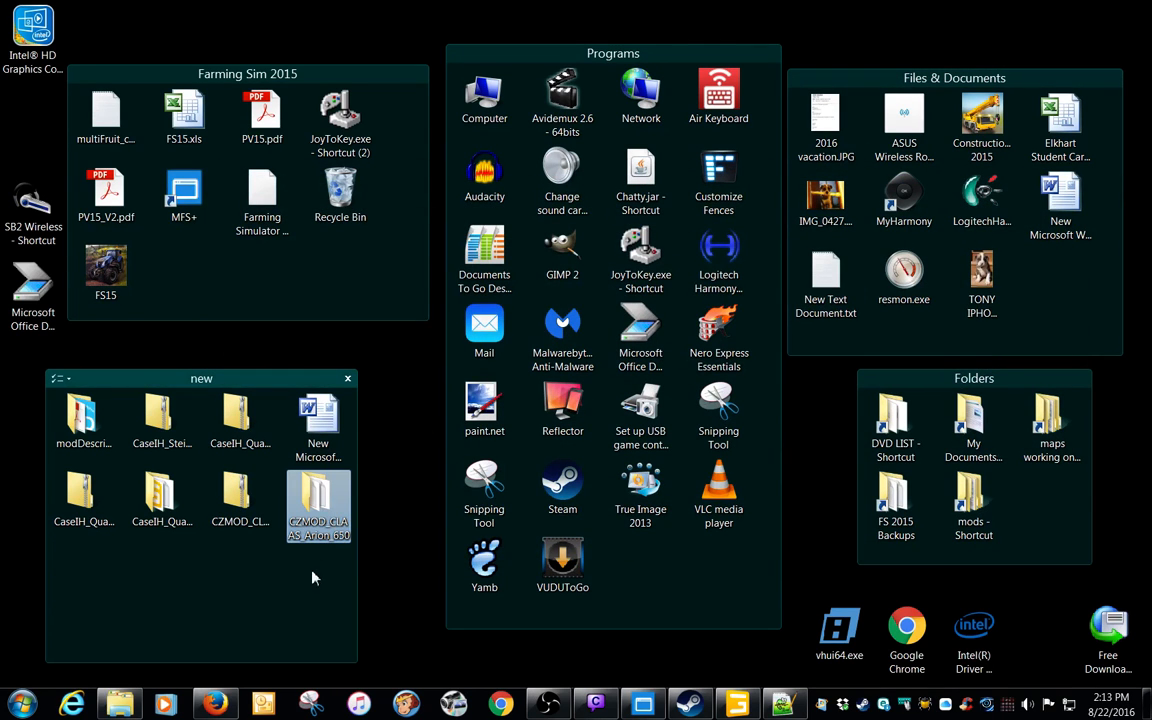
{"action": "left_click", "coordinate": [246, 525]}
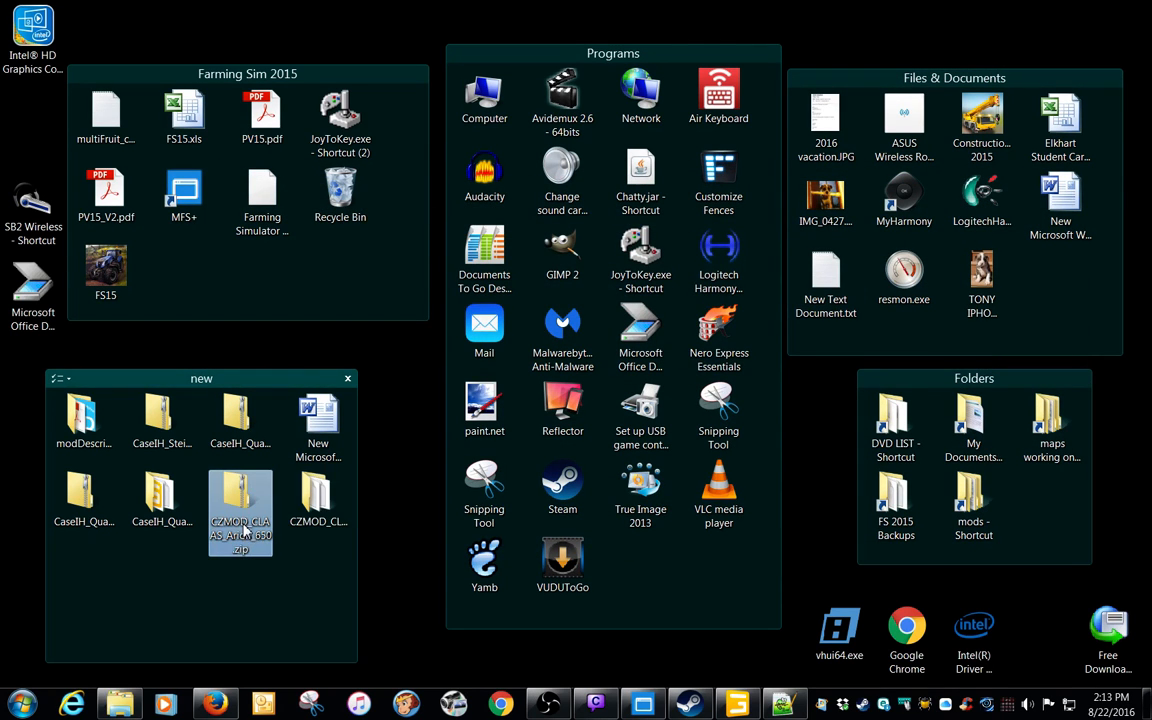
{"action": "double_click", "coordinate": [304, 524]}
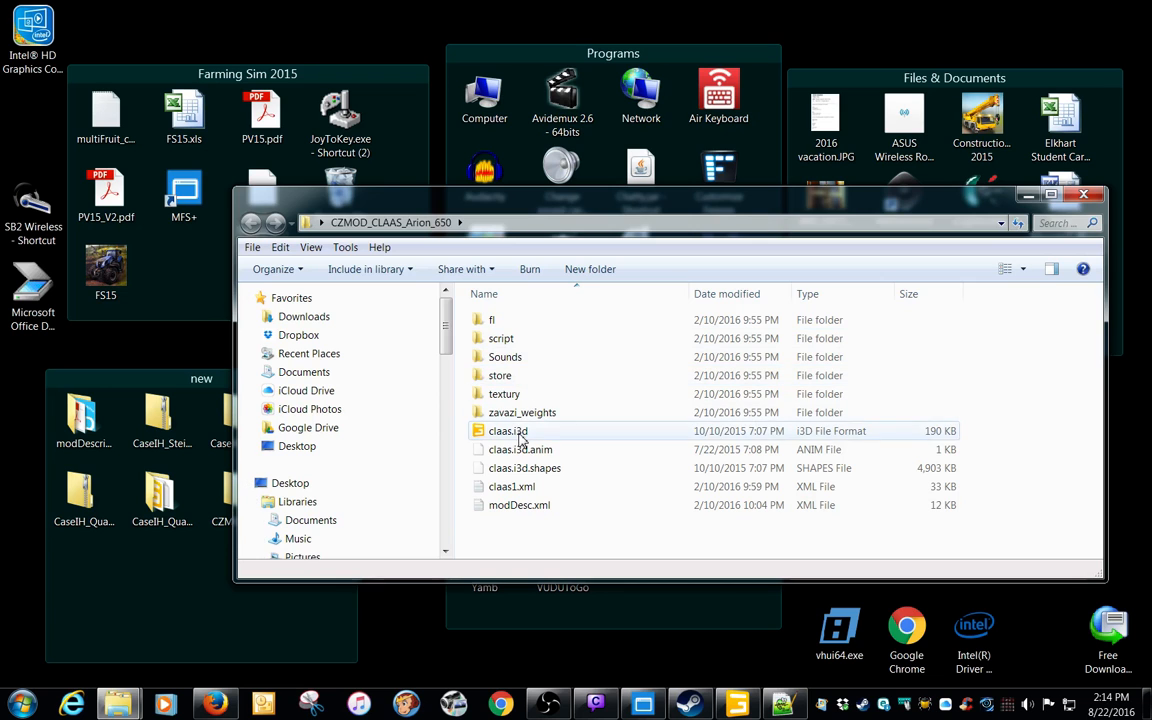
{"action": "left_click", "coordinate": [519, 438]}
{"action": "double_click", "coordinate": [519, 438]}
{"action": "double_click", "coordinate": [540, 340]}
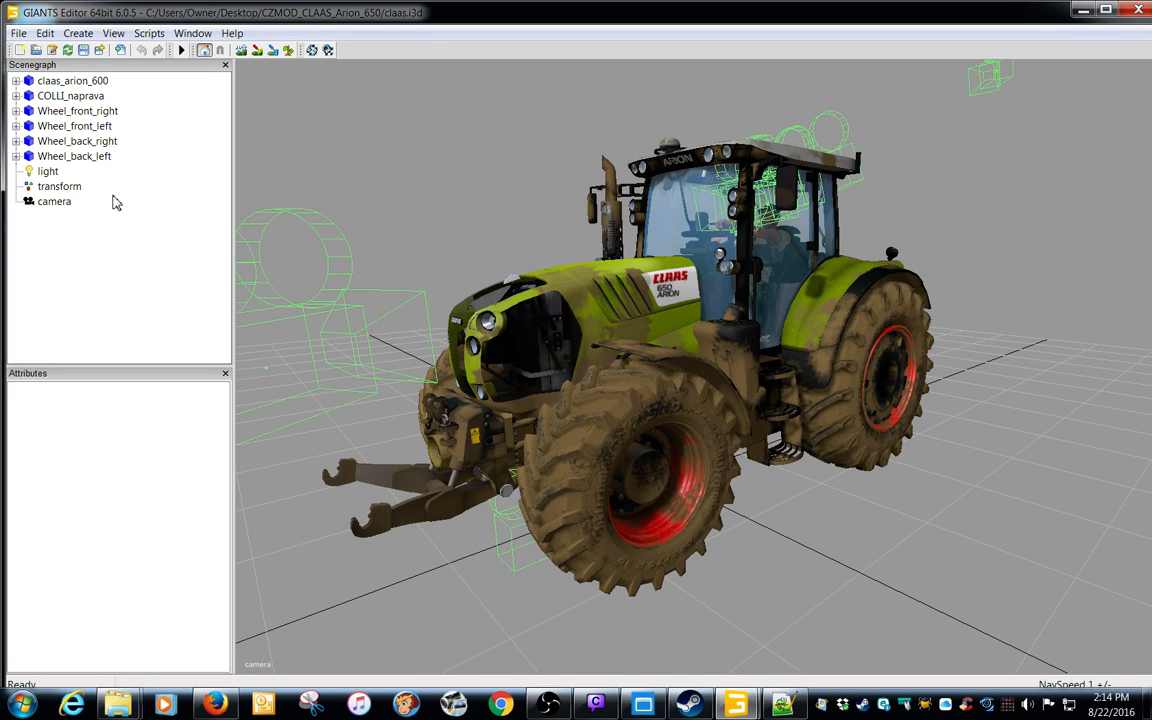
Expand the claas_arion_600 node and its attacherBlockFL child in the scenegraph
{"action": "left_click", "coordinate": [16, 80]}
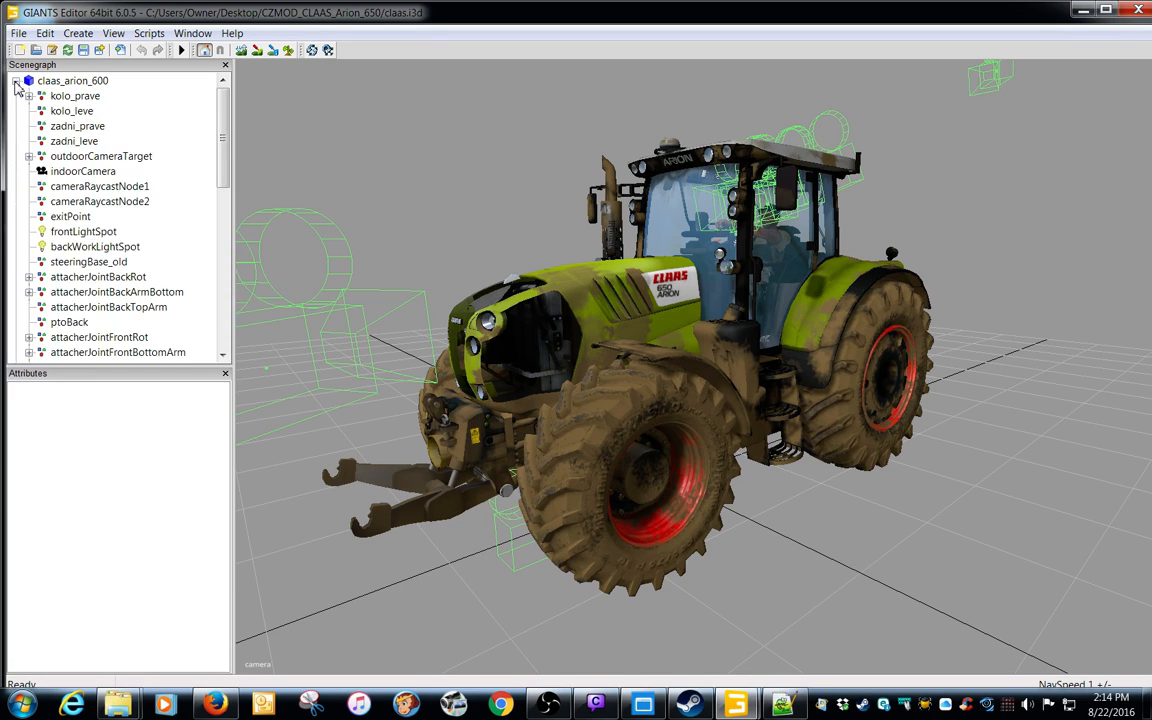
{"action": "left_click_drag", "start_coordinate": [222, 133], "coordinate": [224, 272]}
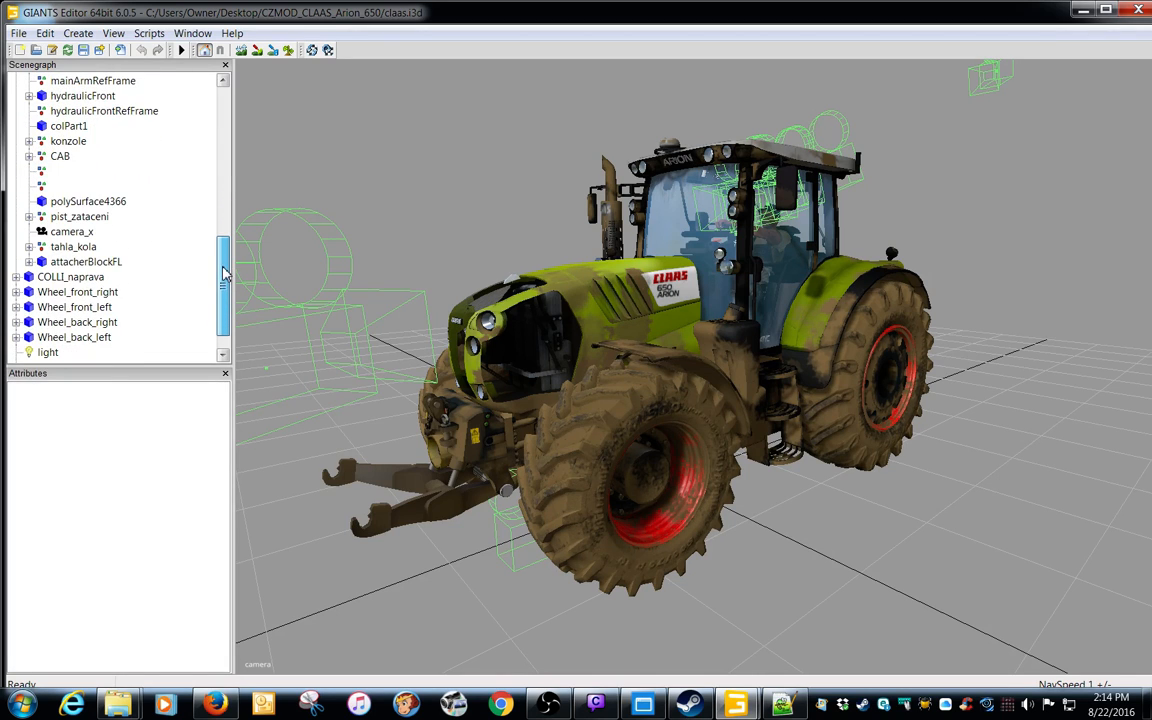
{"action": "left_click", "coordinate": [104, 263]}
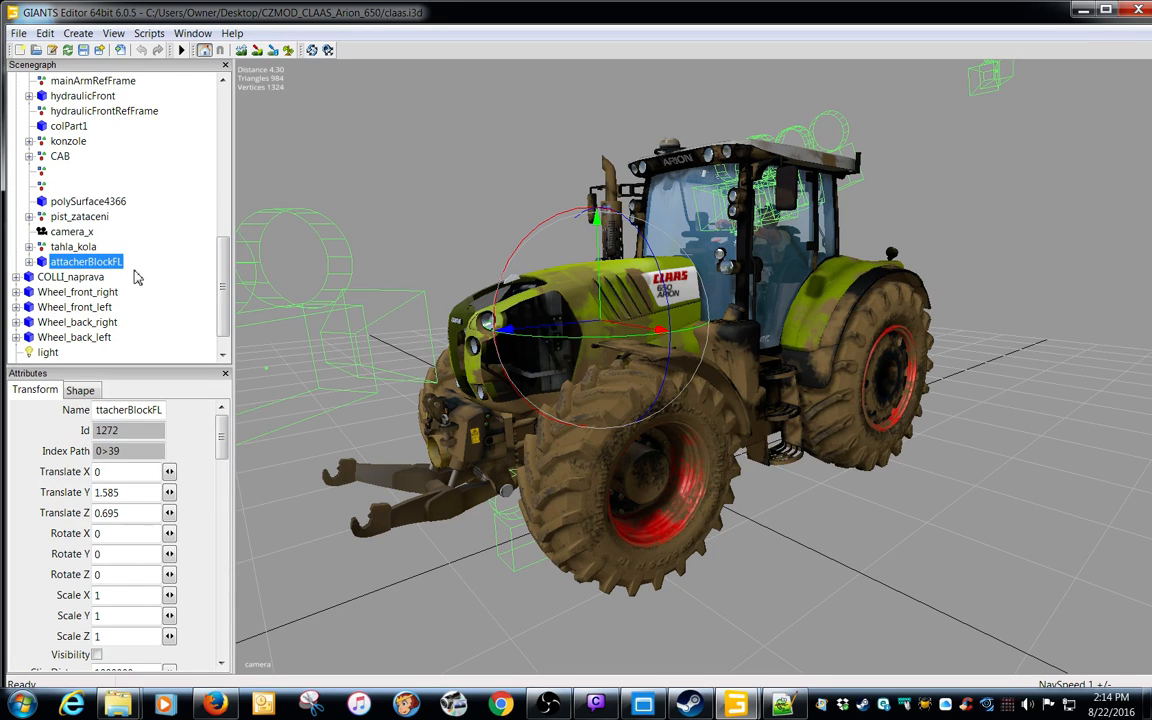
{"action": "left_click", "coordinate": [29, 262]}
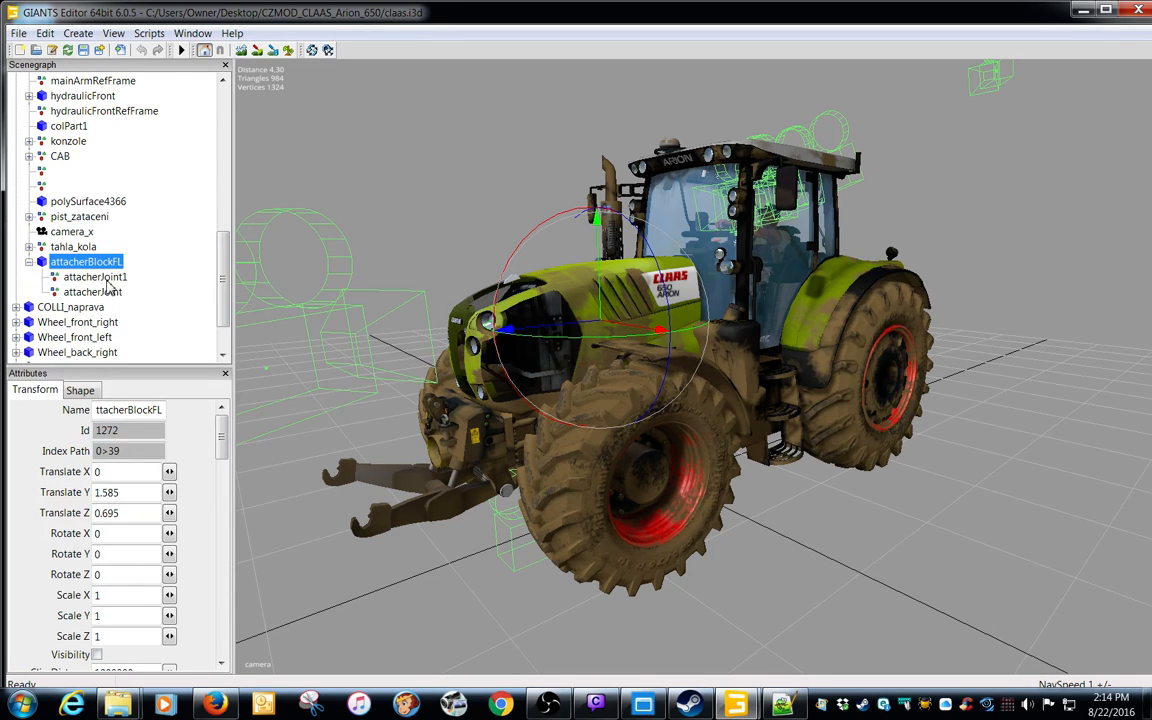
Examine the transform attributes of attacherBlockFL and its attacherJoint1 and attacherJoint children
{"action": "left_click", "coordinate": [107, 280]}
{"action": "left_click", "coordinate": [107, 294]}
{"action": "left_click", "coordinate": [107, 278]}
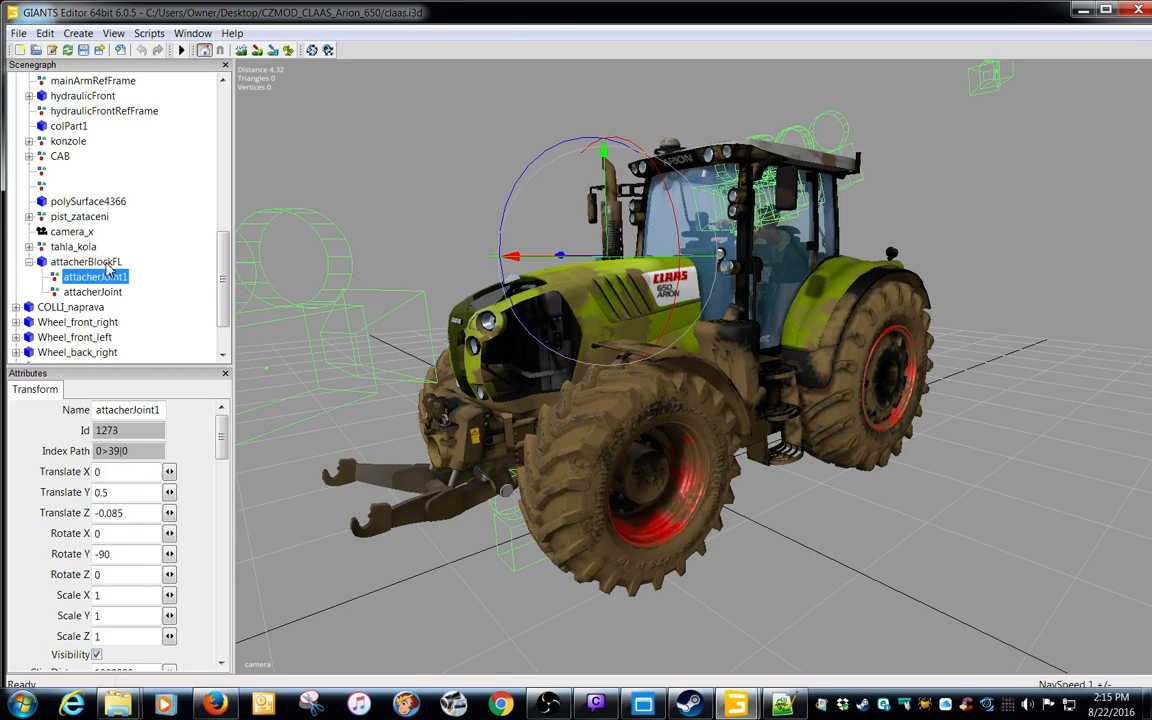
{"action": "left_click", "coordinate": [108, 262]}
{"action": "left_click", "coordinate": [107, 278]}
{"action": "left_click", "coordinate": [107, 292]}
{"action": "left_click", "coordinate": [95, 261]}
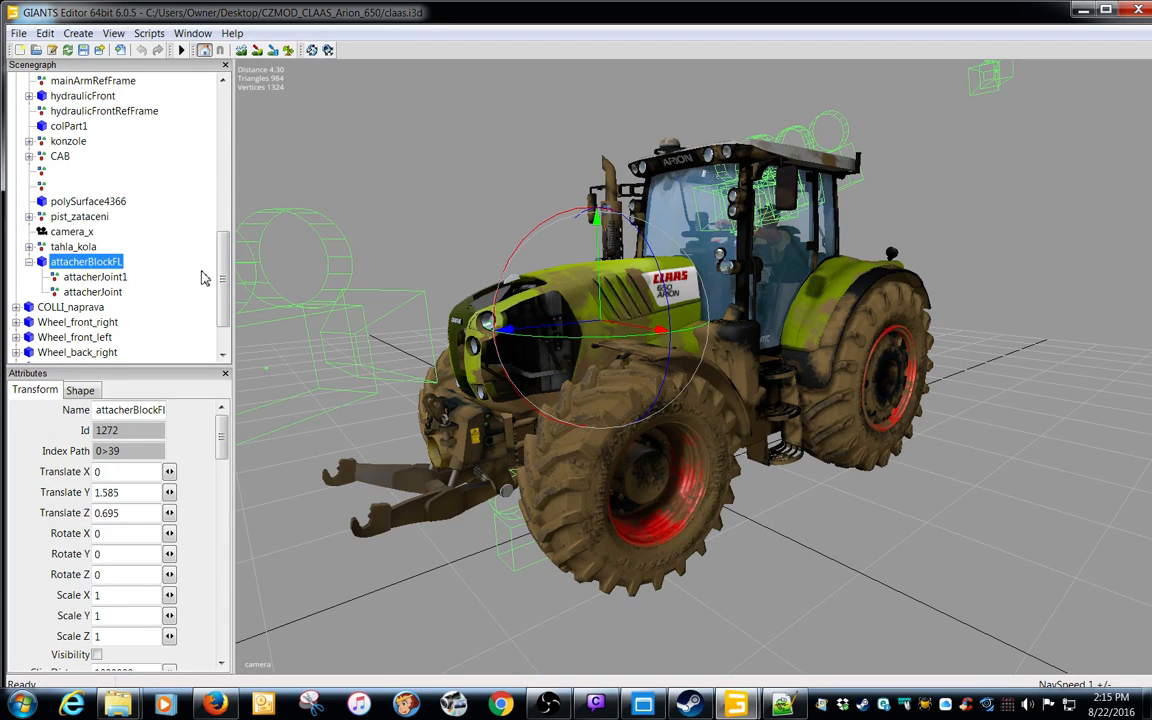
Try to export the attacherBlockFL node with its files to the BD_QuadTrac_620 folder under the name attacherBlockFL
{"action": "left_click", "coordinate": [156, 414]}
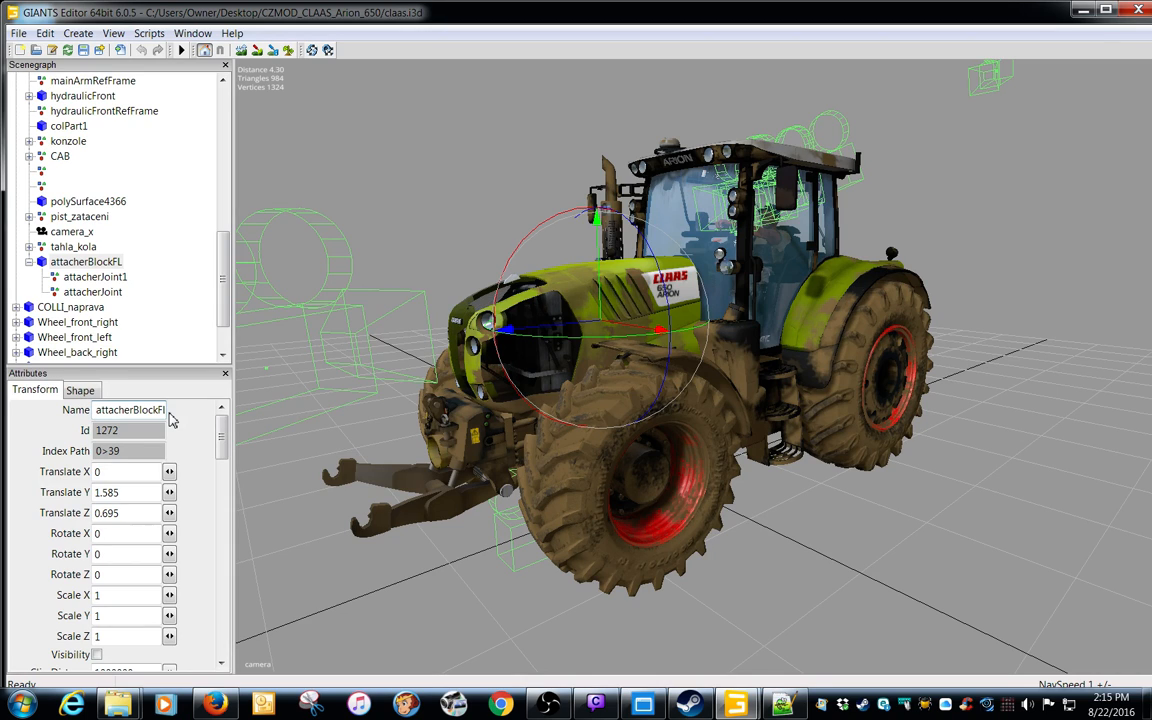
{"action": "double_click", "coordinate": [169, 415]}
{"action": "key", "text": "ctrl+c"}
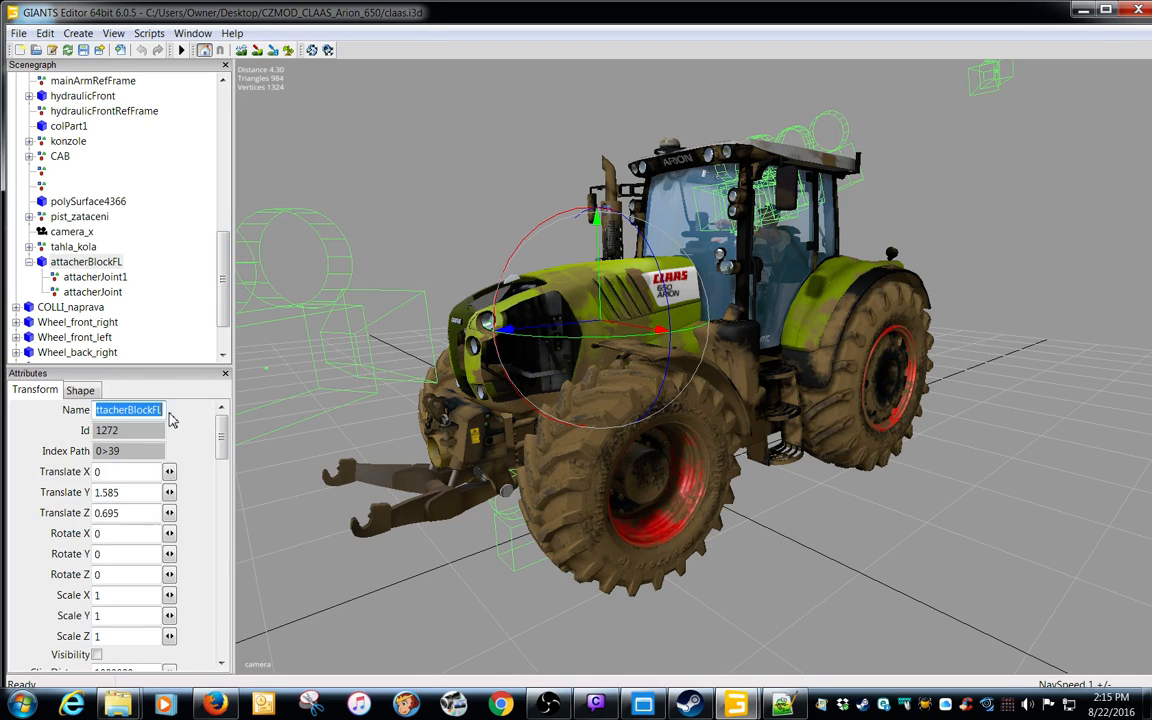
{"action": "left_click", "coordinate": [86, 262]}
{"action": "left_click", "coordinate": [18, 33]}
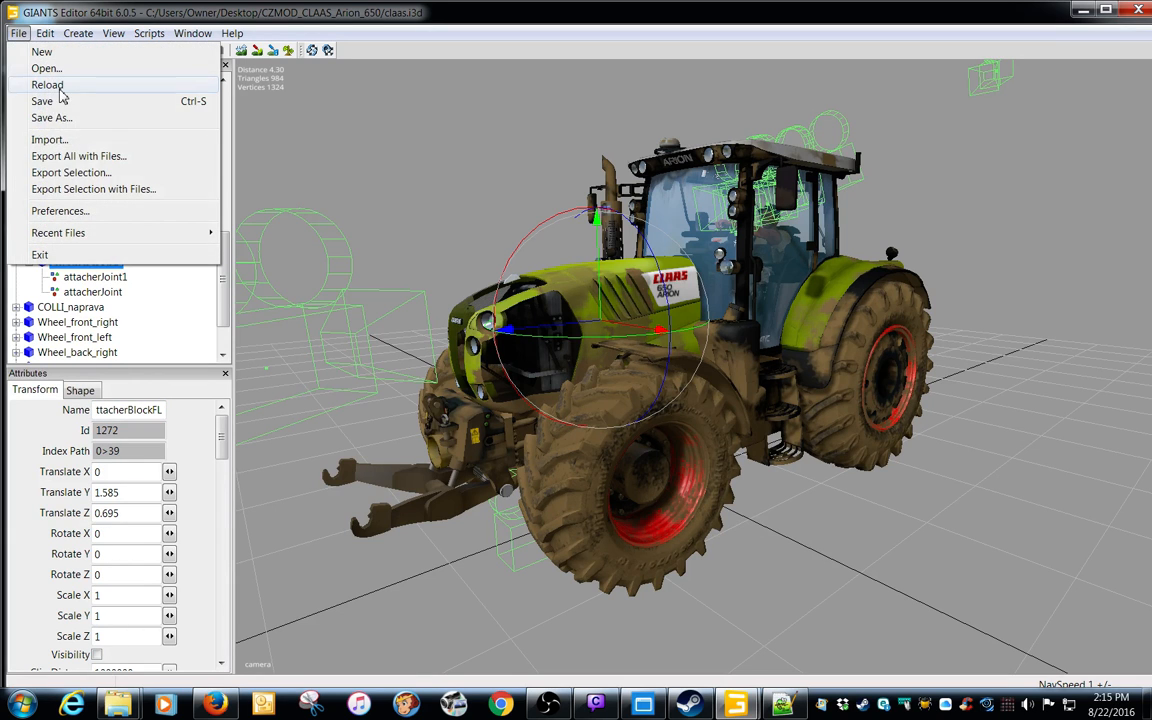
{"action": "left_click", "coordinate": [64, 189]}
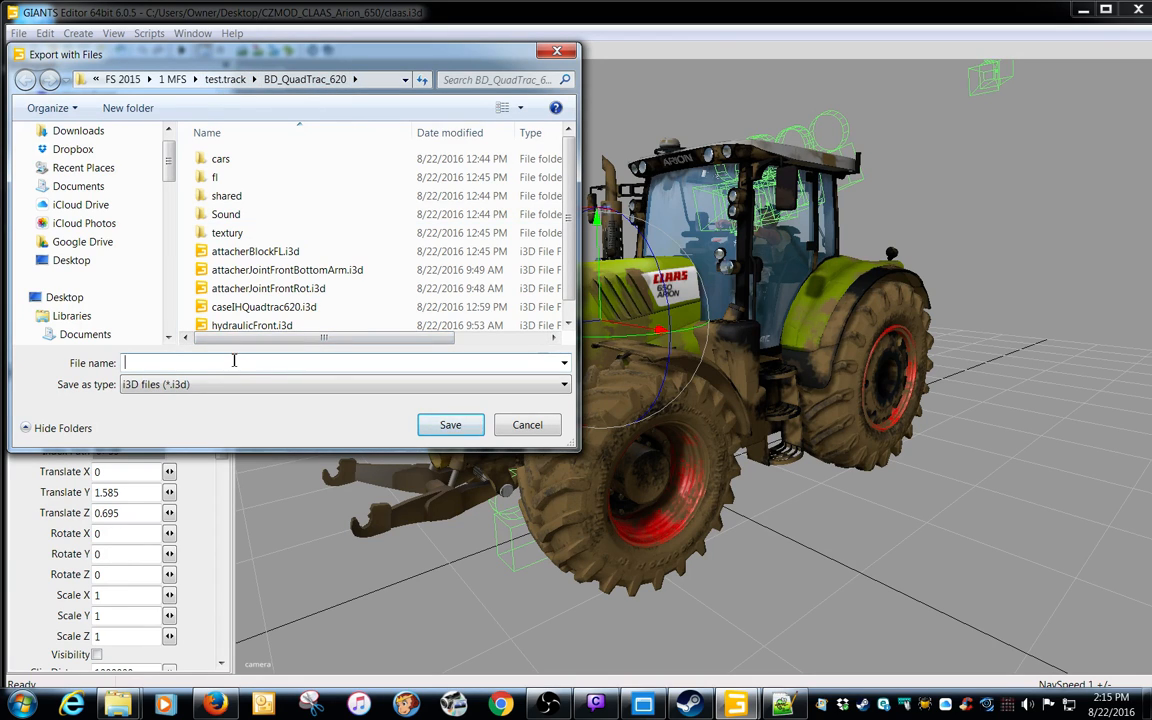
{"action": "key", "text": "ctrl+v"}
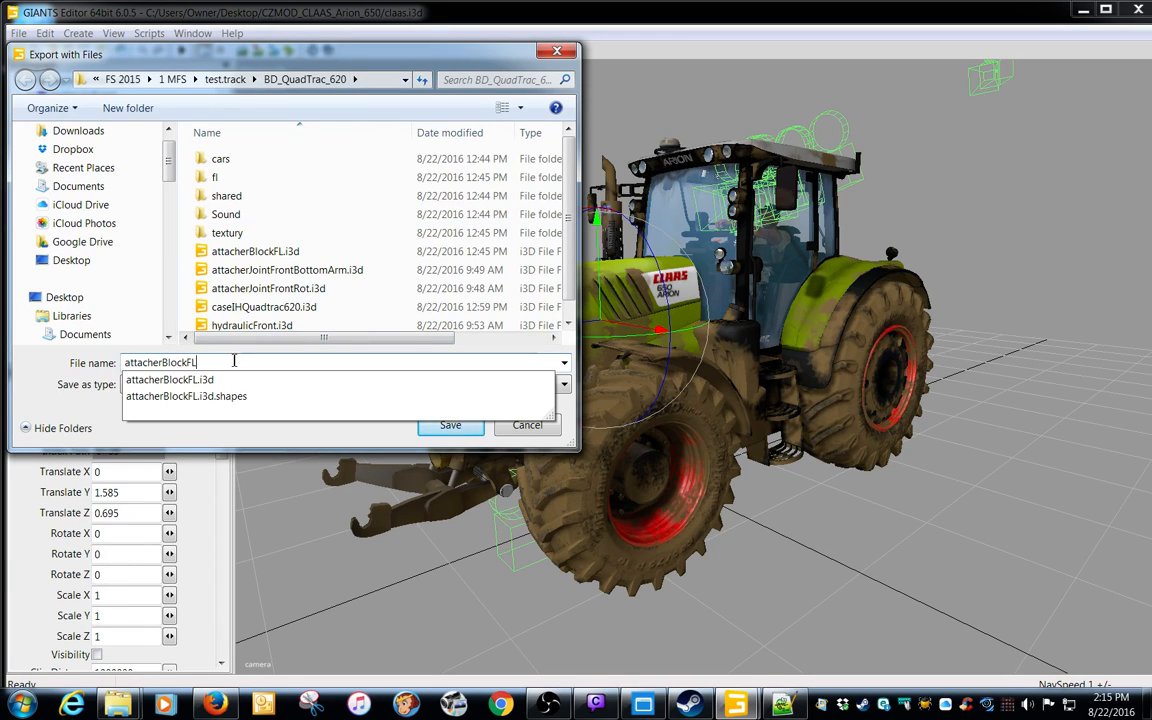
{"action": "left_click", "coordinate": [451, 428]}
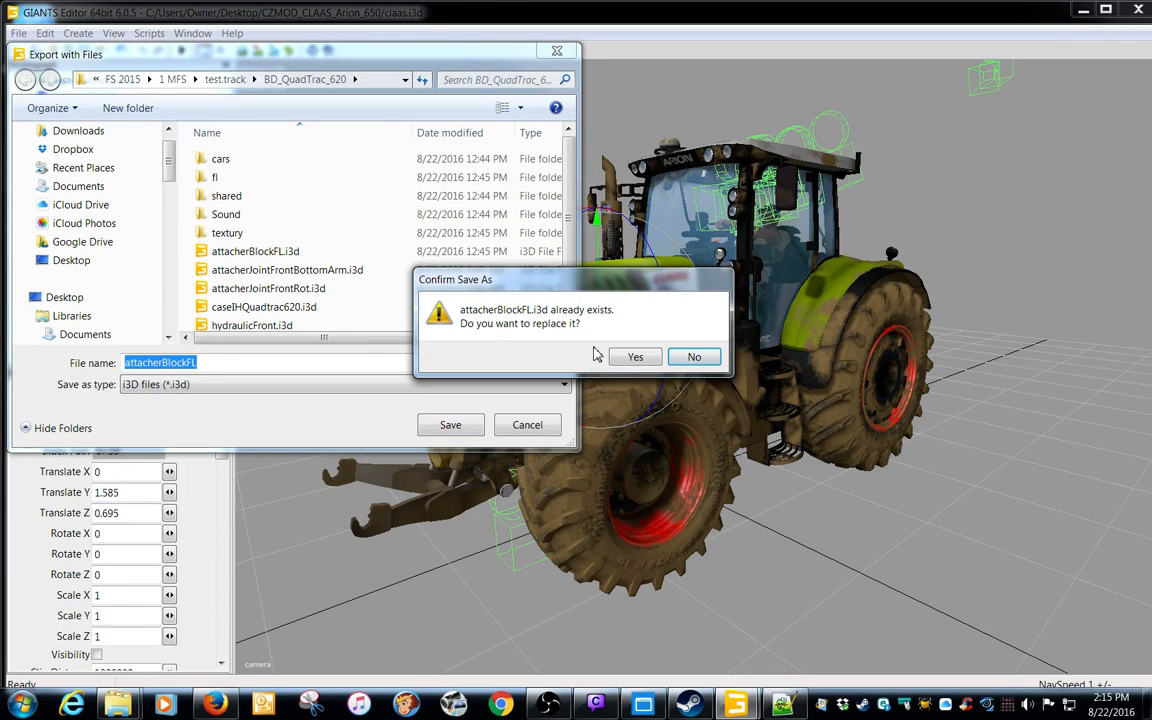
{"action": "left_click", "coordinate": [684, 362]}
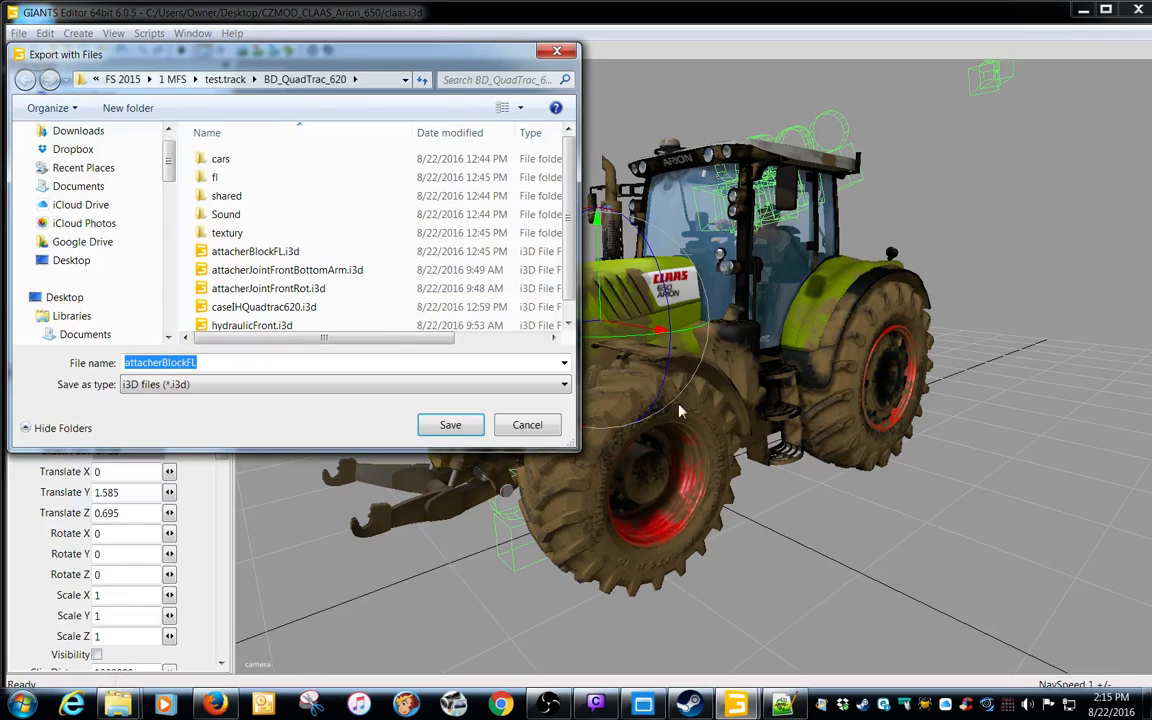
{"action": "left_click", "coordinate": [528, 425]}
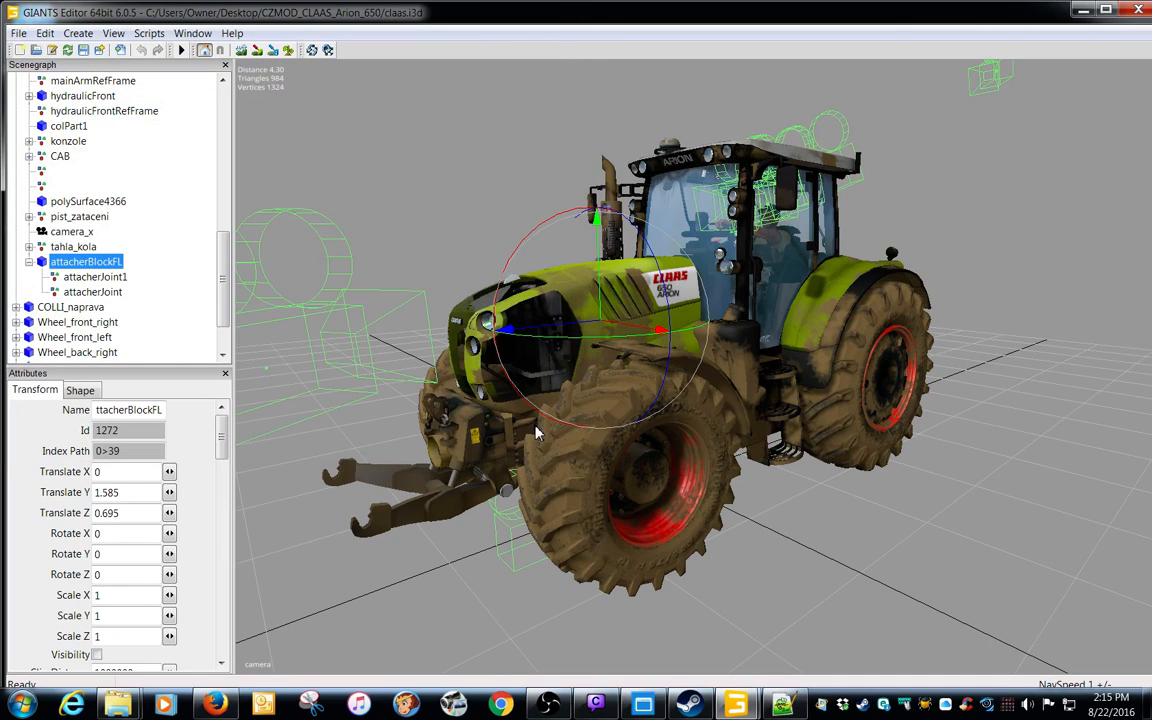
Switch to the other GIANTS Editor window, which holds caseIHQuadtrac620.i3d
{"action": "left_click", "coordinate": [1083, 11]}
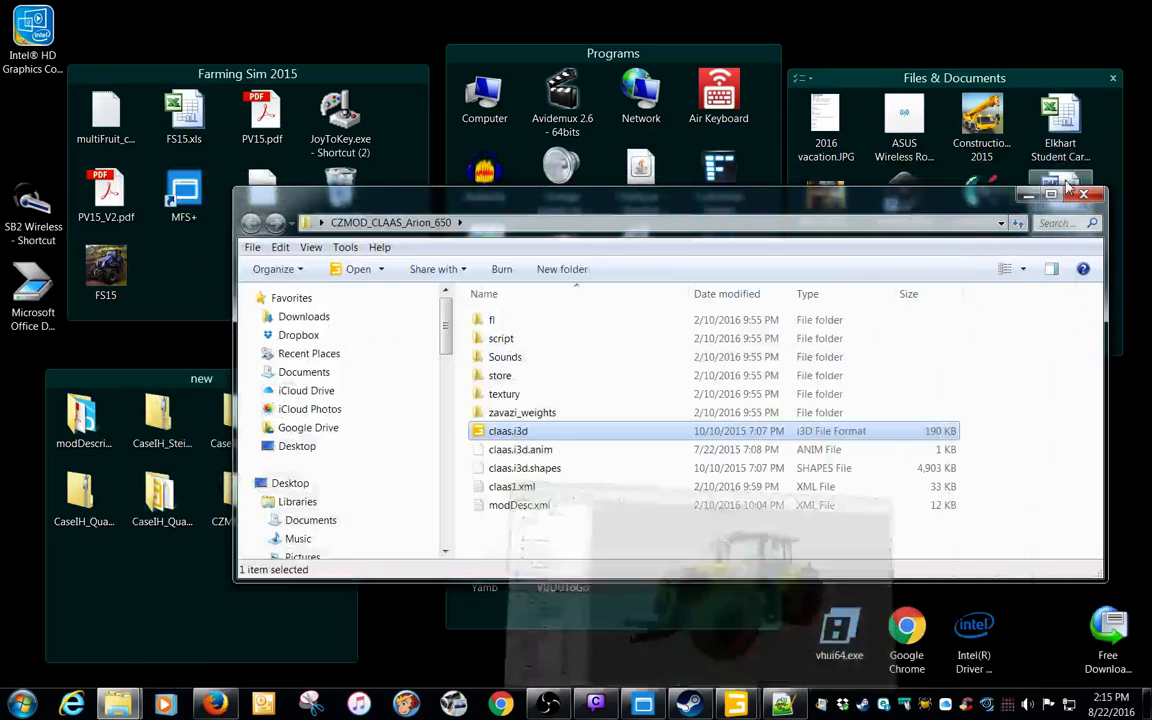
{"action": "mouse_move", "coordinate": [735, 705]}
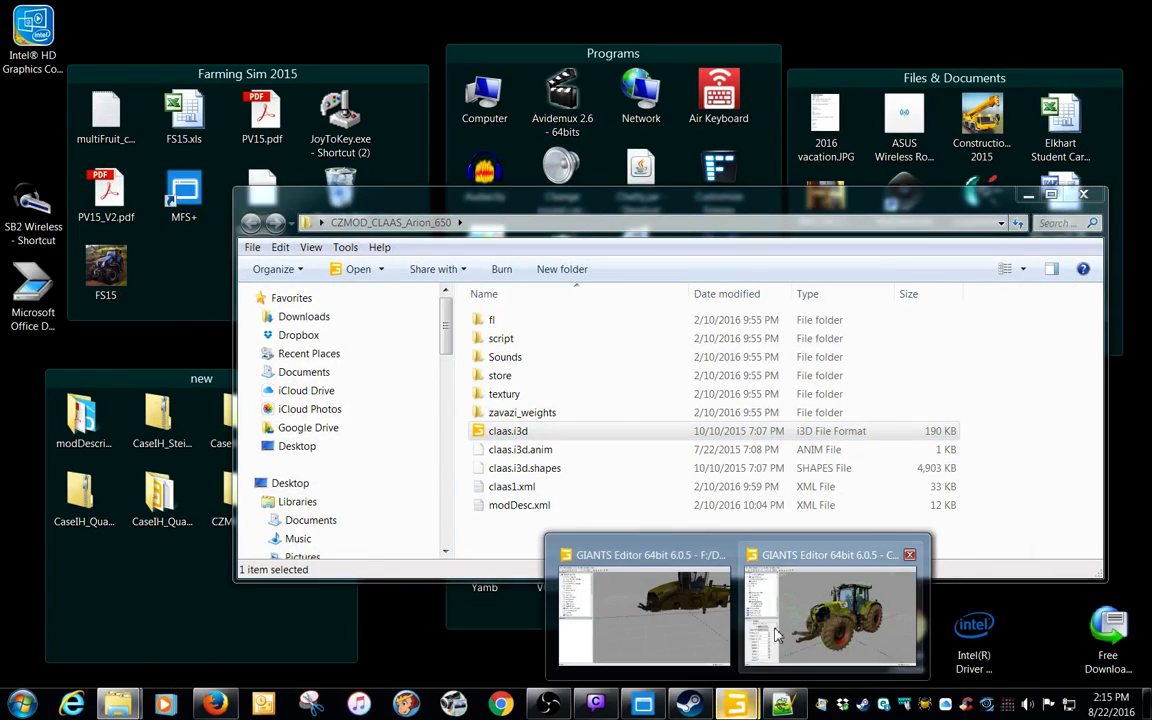
{"action": "left_click", "coordinate": [676, 566]}
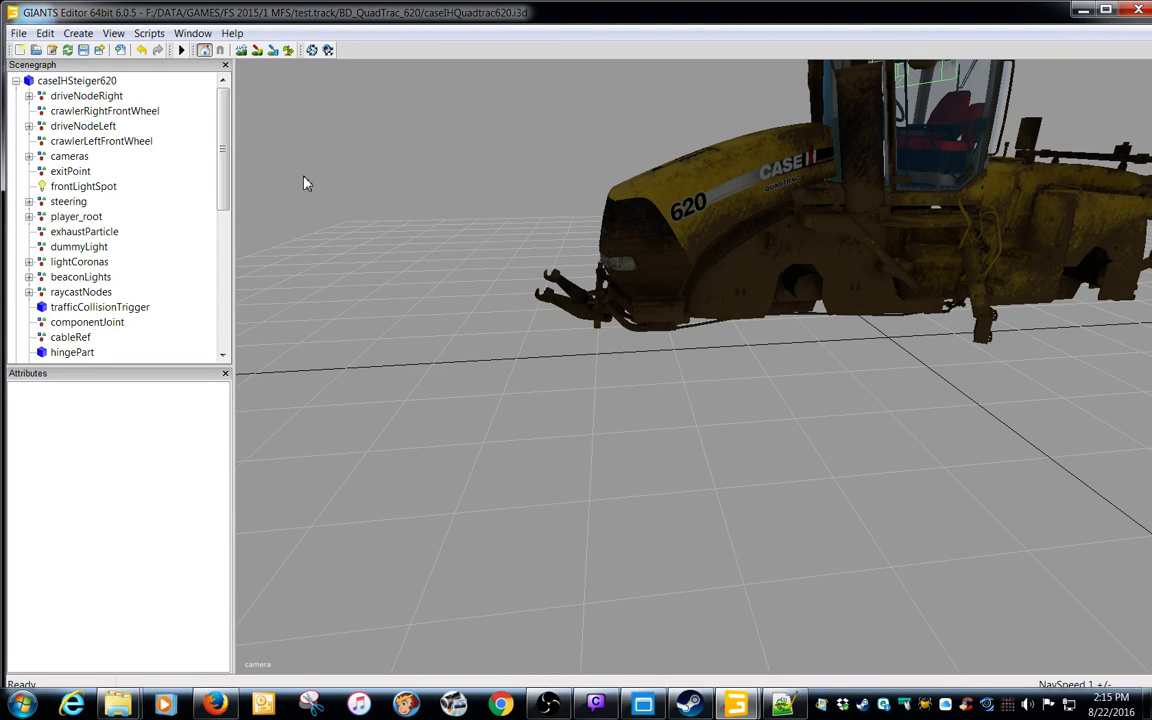
{"action": "left_click", "coordinate": [113, 33]}
{"action": "mouse_move", "coordinate": [143, 52]}
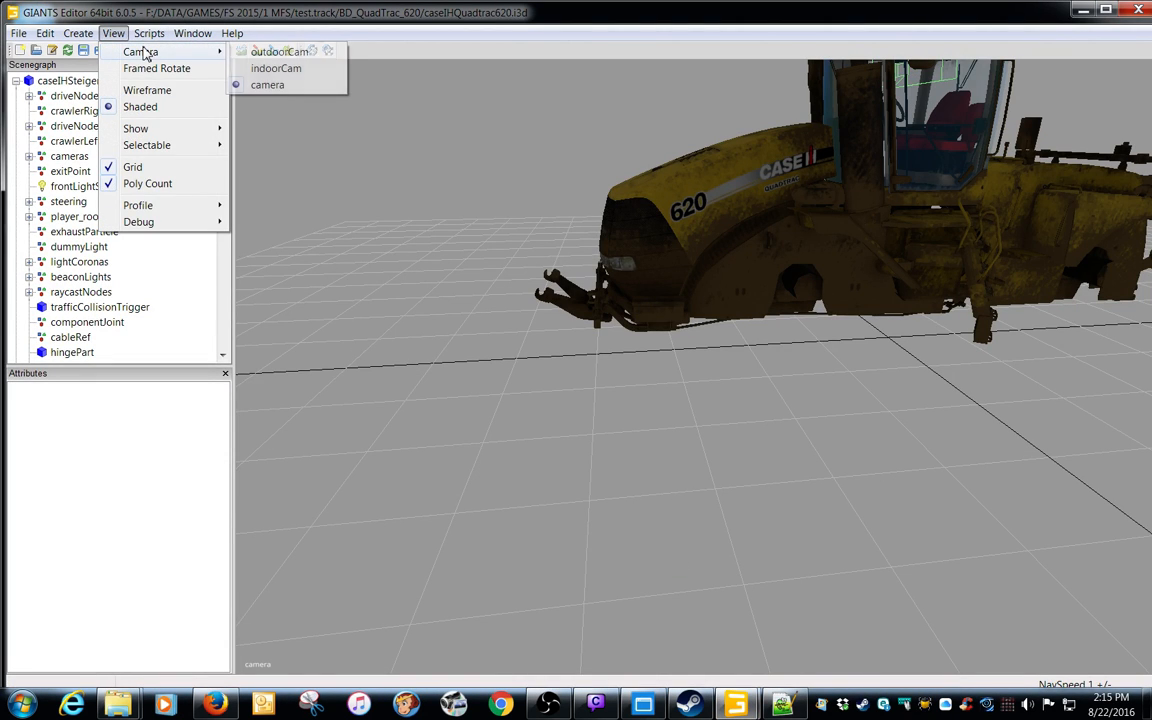
{"action": "left_click", "coordinate": [176, 19]}
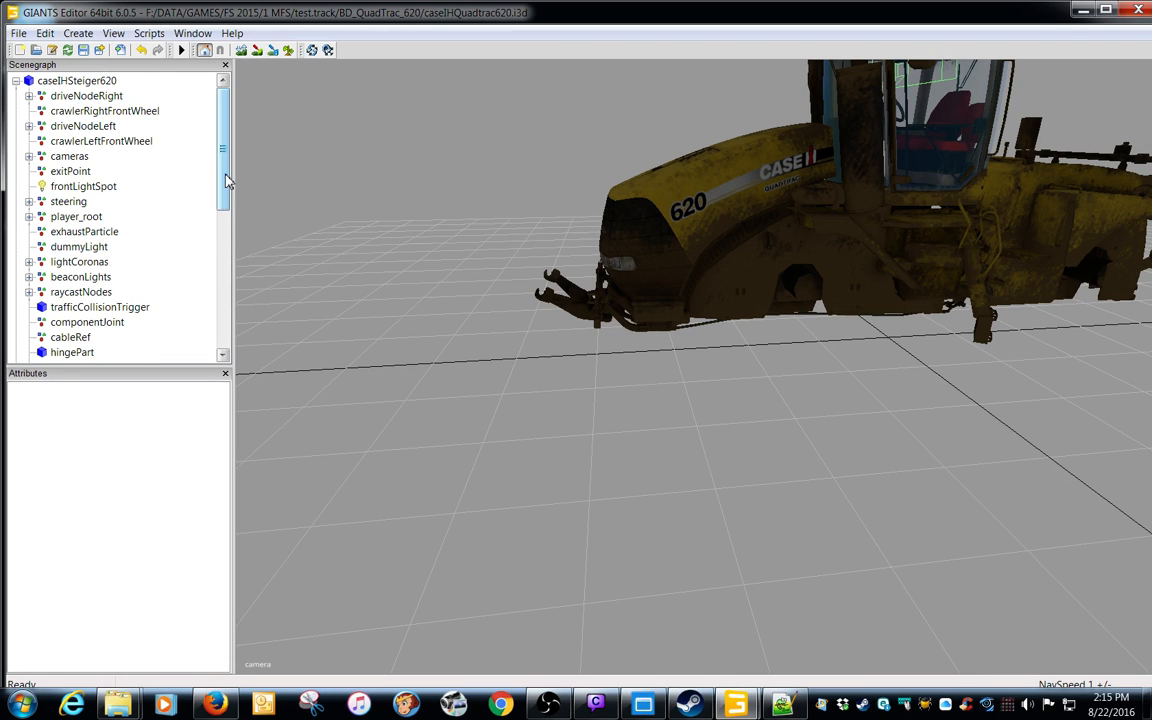
Import attacherBlockFL.i3d from the BD_QuadTrac_620 folder into the Quadtrac scene
{"action": "left_click", "coordinate": [19, 33]}
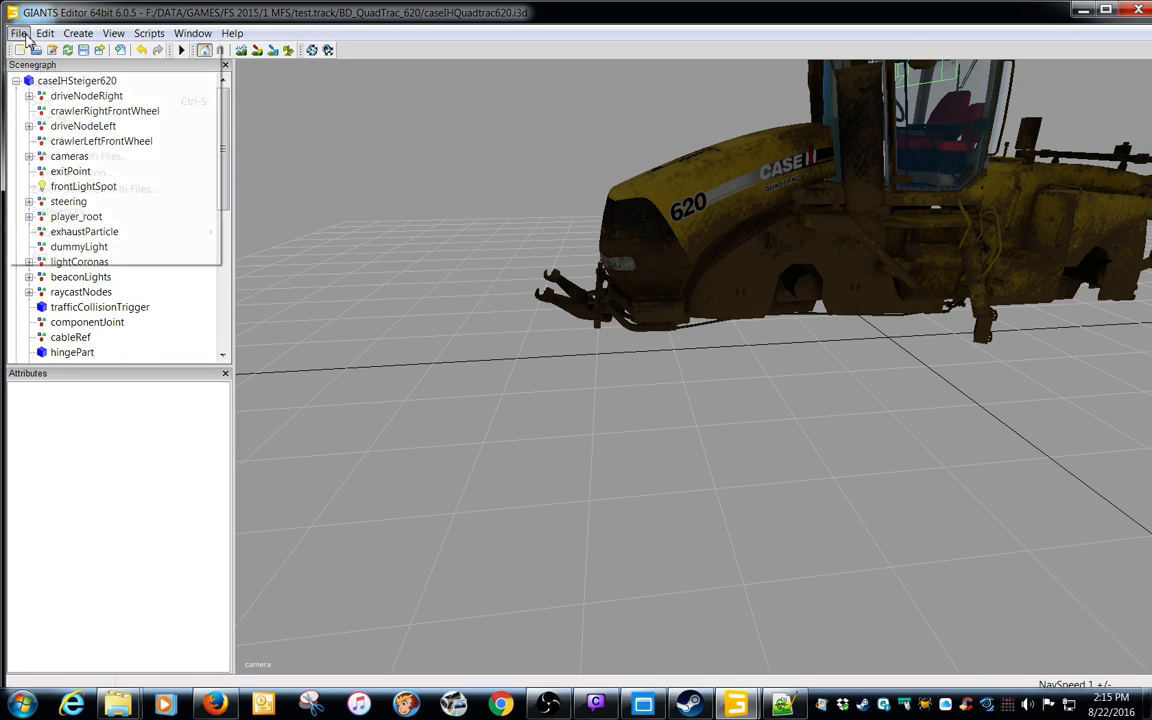
{"action": "left_click", "coordinate": [55, 140]}
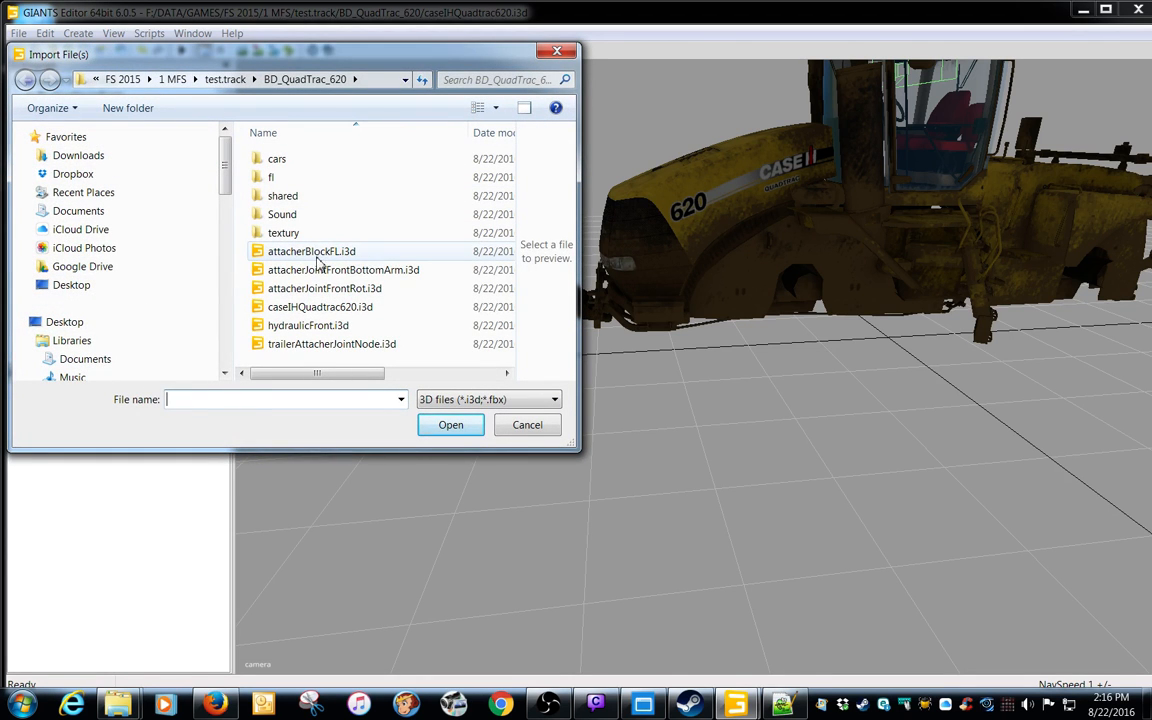
{"action": "left_click", "coordinate": [383, 252]}
{"action": "left_click", "coordinate": [440, 425]}
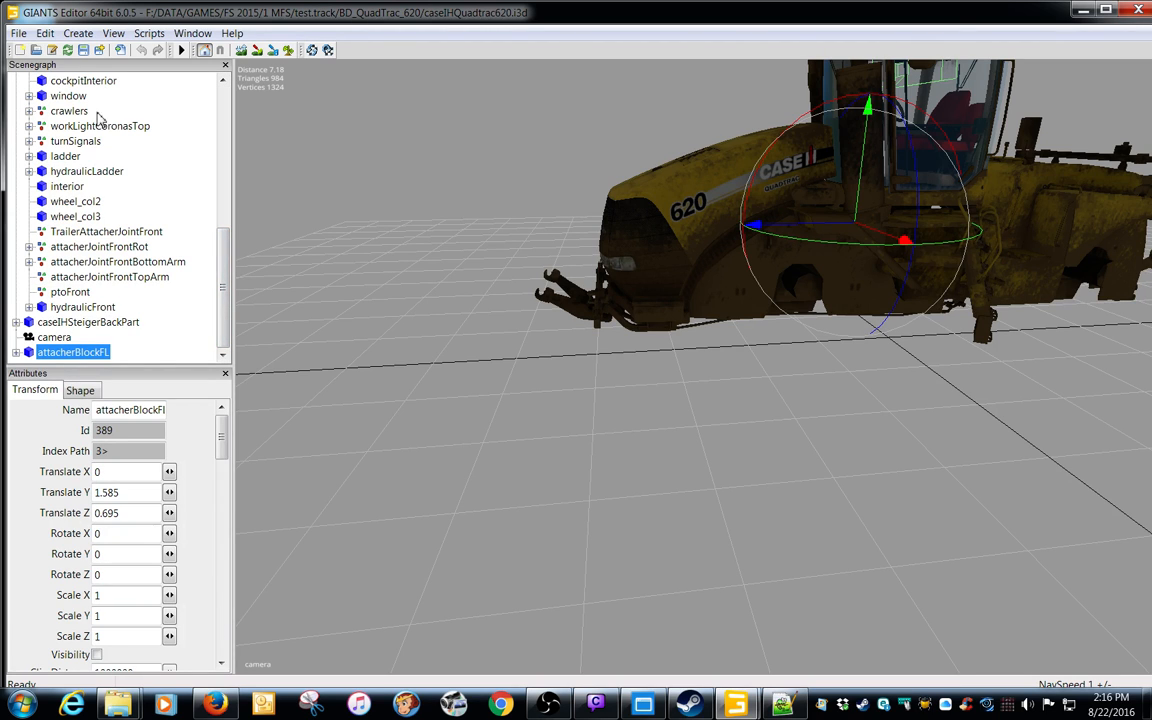
Cut attacherBlockFL from the scene's top level and paste it as a child of caseIHSteiger620
{"action": "scroll", "coordinate": [200, 285], "scroll_direction": "up", "scroll_amount": 8}
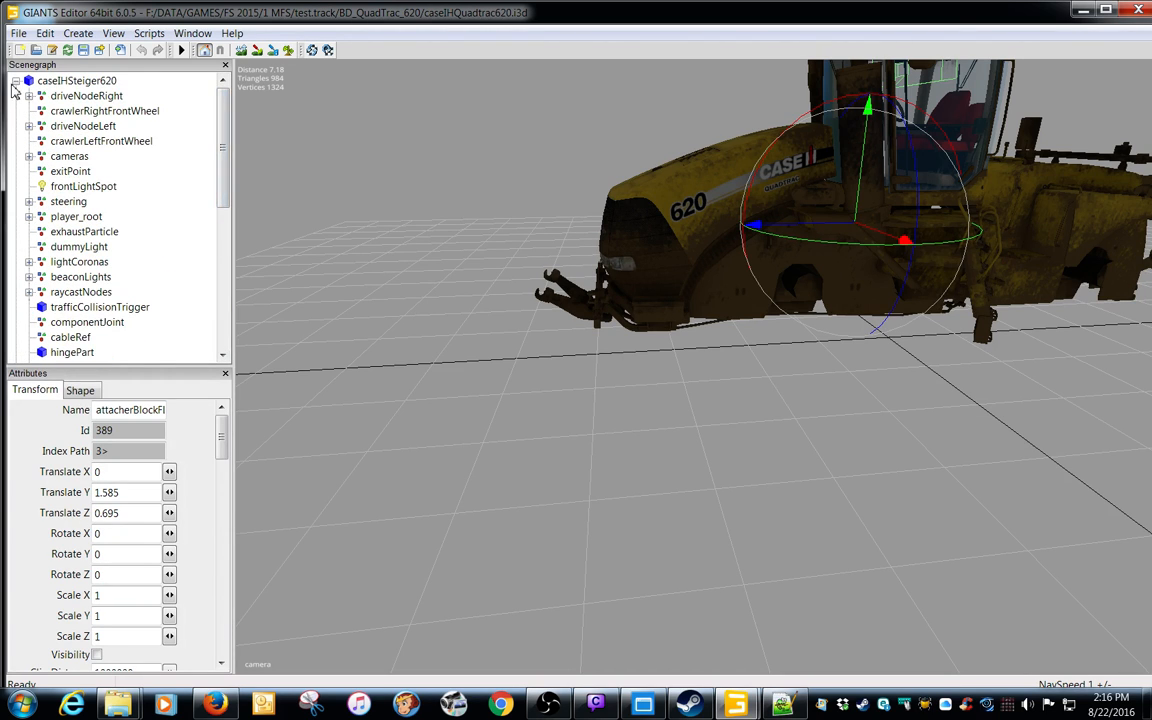
{"action": "left_click", "coordinate": [15, 81]}
{"action": "left_click", "coordinate": [84, 79]}
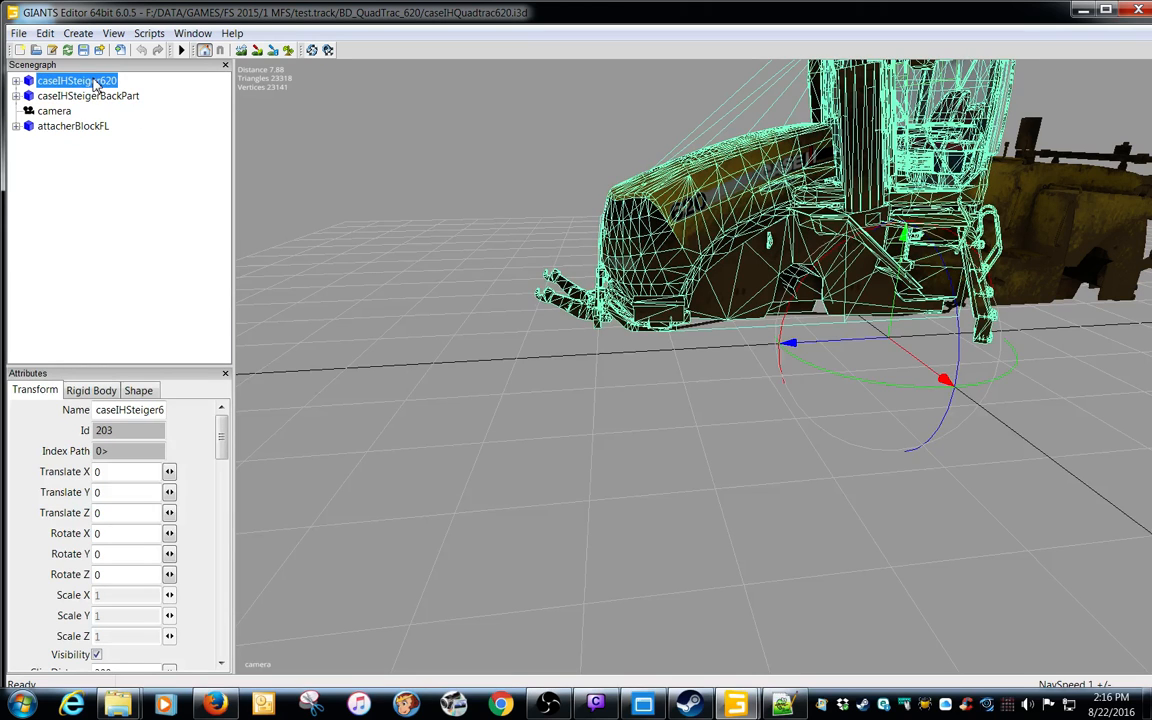
{"action": "left_click", "coordinate": [85, 95]}
{"action": "left_click", "coordinate": [76, 128]}
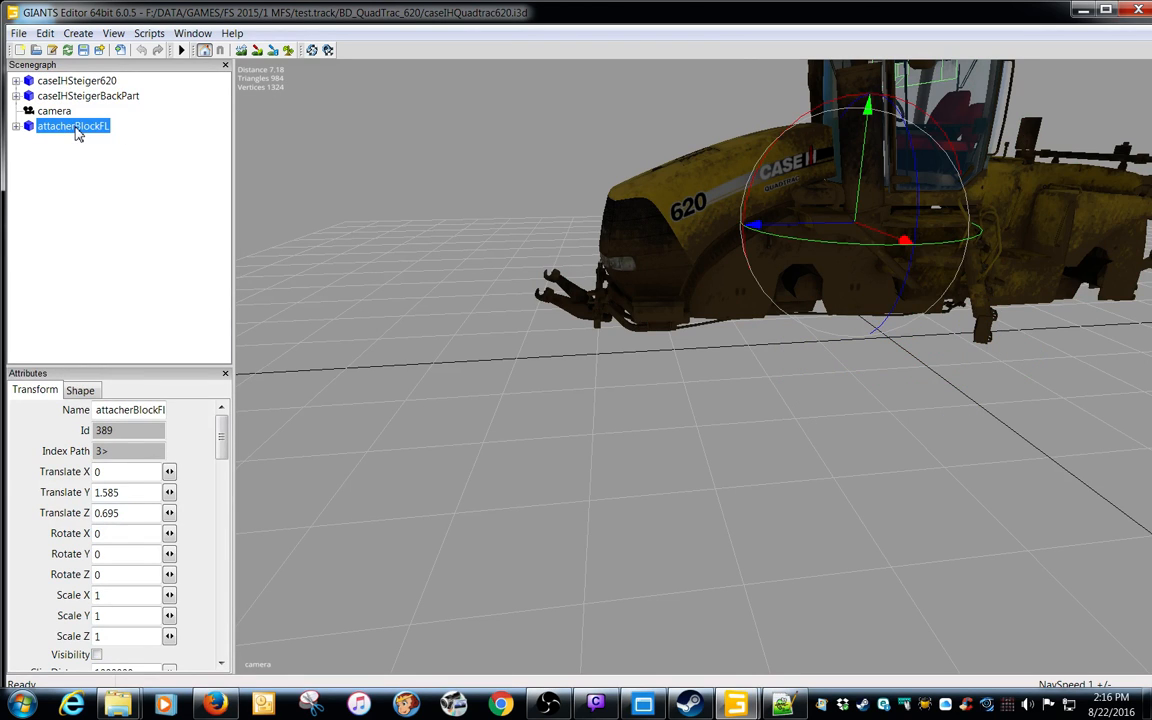
{"action": "left_click", "coordinate": [45, 33]}
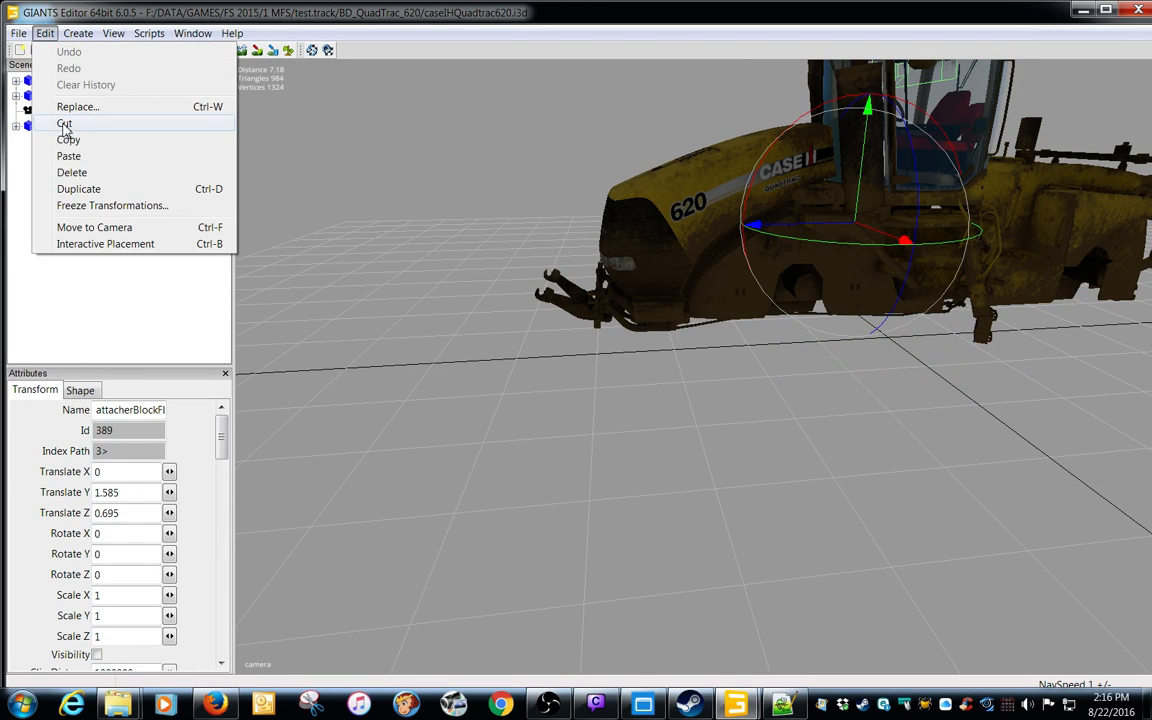
{"action": "left_click", "coordinate": [64, 119]}
{"action": "left_click", "coordinate": [64, 81]}
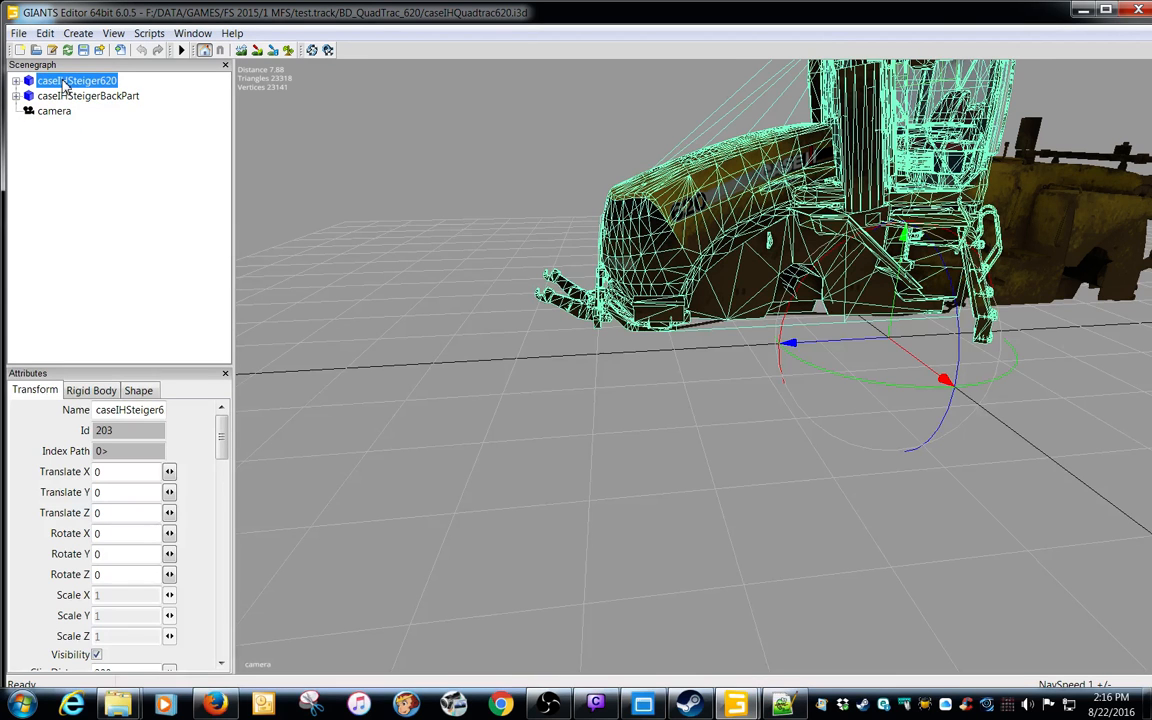
{"action": "left_click", "coordinate": [45, 33]}
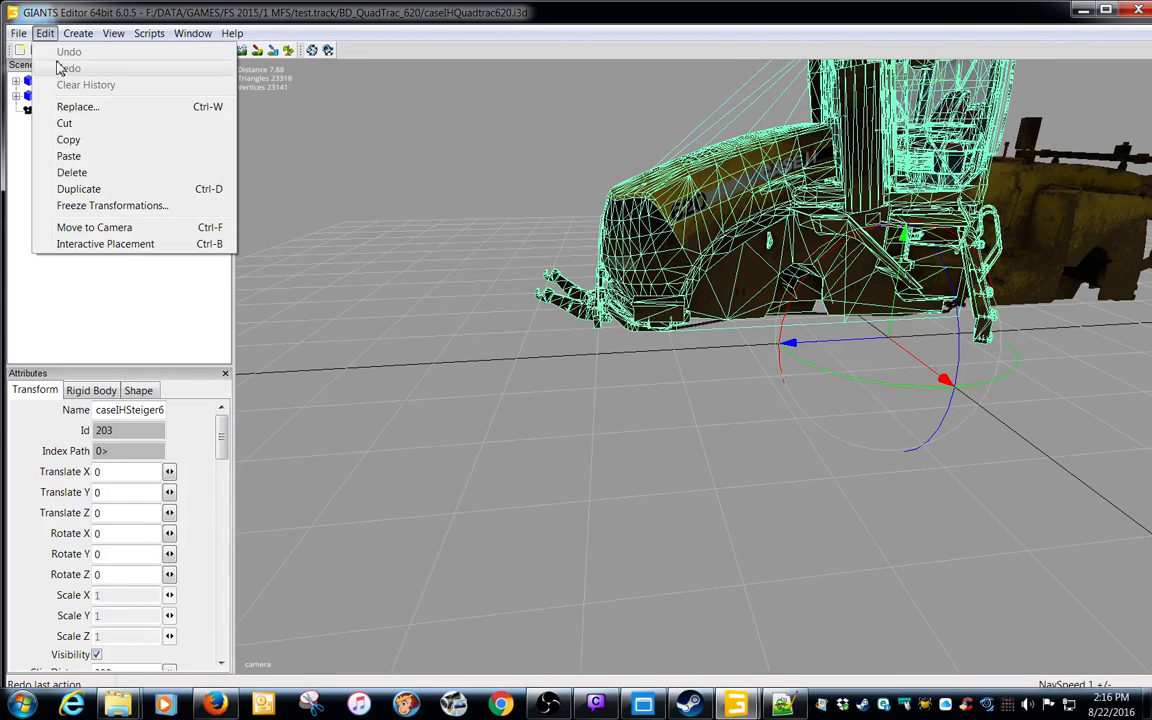
{"action": "left_click", "coordinate": [66, 156]}
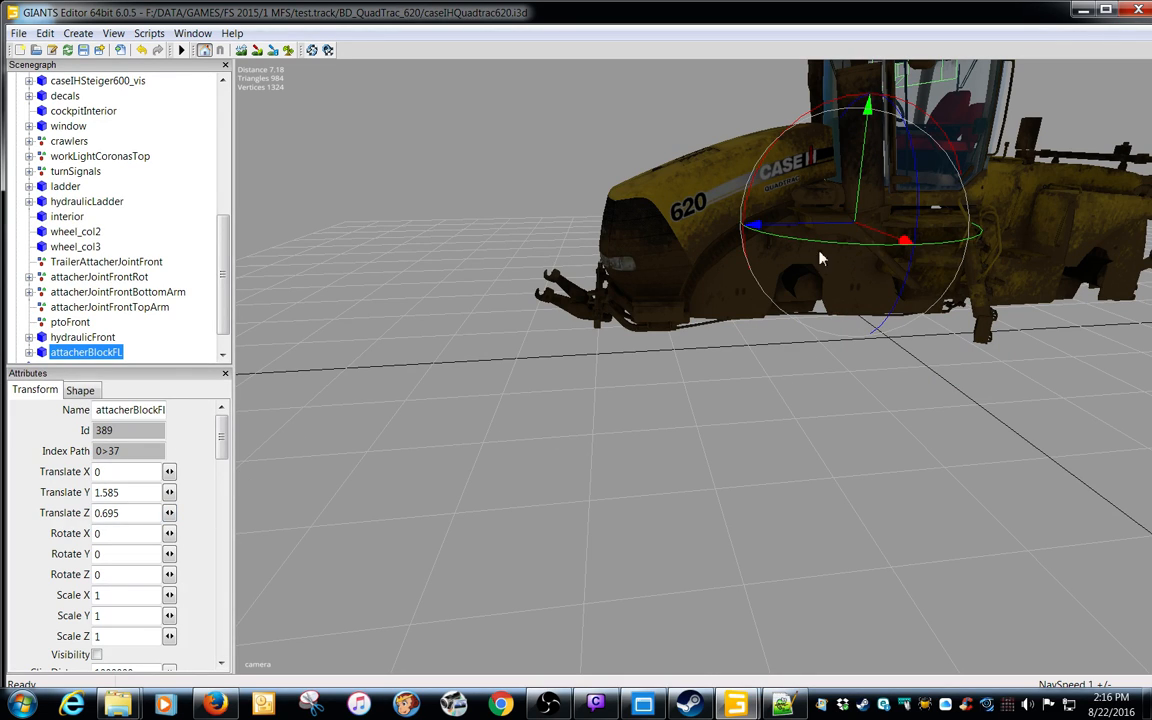
Move attacherBlockFL forward to the tractor's nose, to a Translate Z of about 3.061, and save the scene
{"action": "left_click_drag", "start_coordinate": [828, 231], "coordinate": [636, 231]}
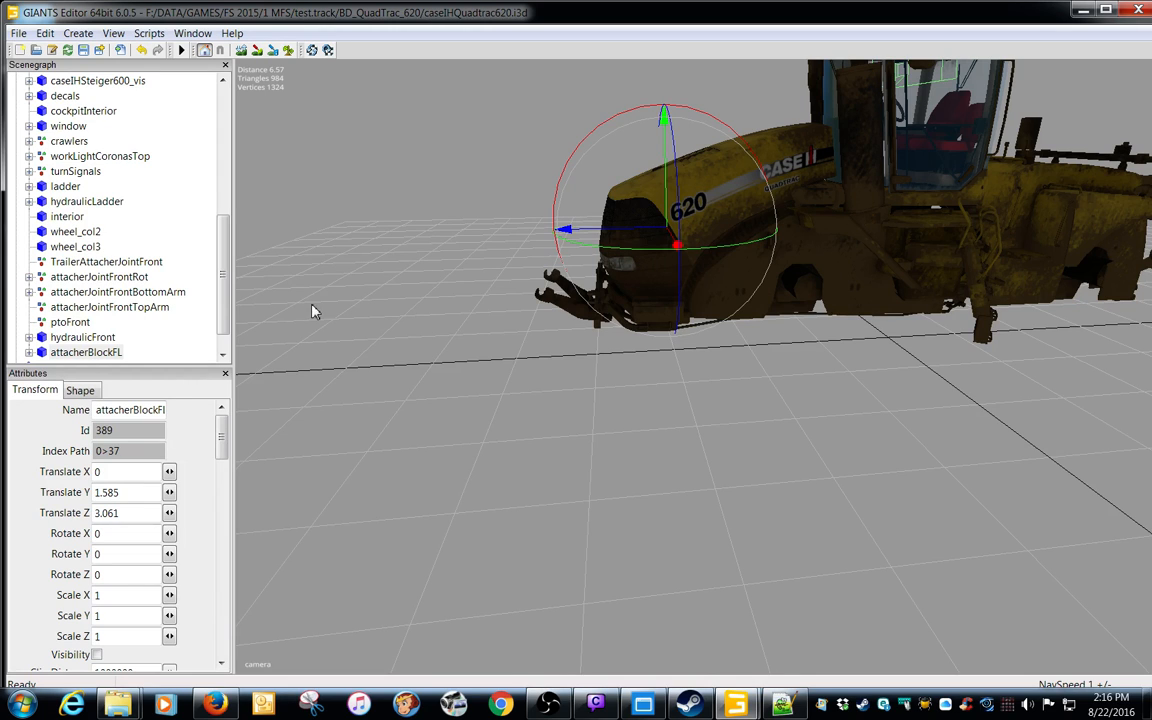
{"action": "scroll", "coordinate": [226, 325], "scroll_direction": "down", "scroll_amount": 1}
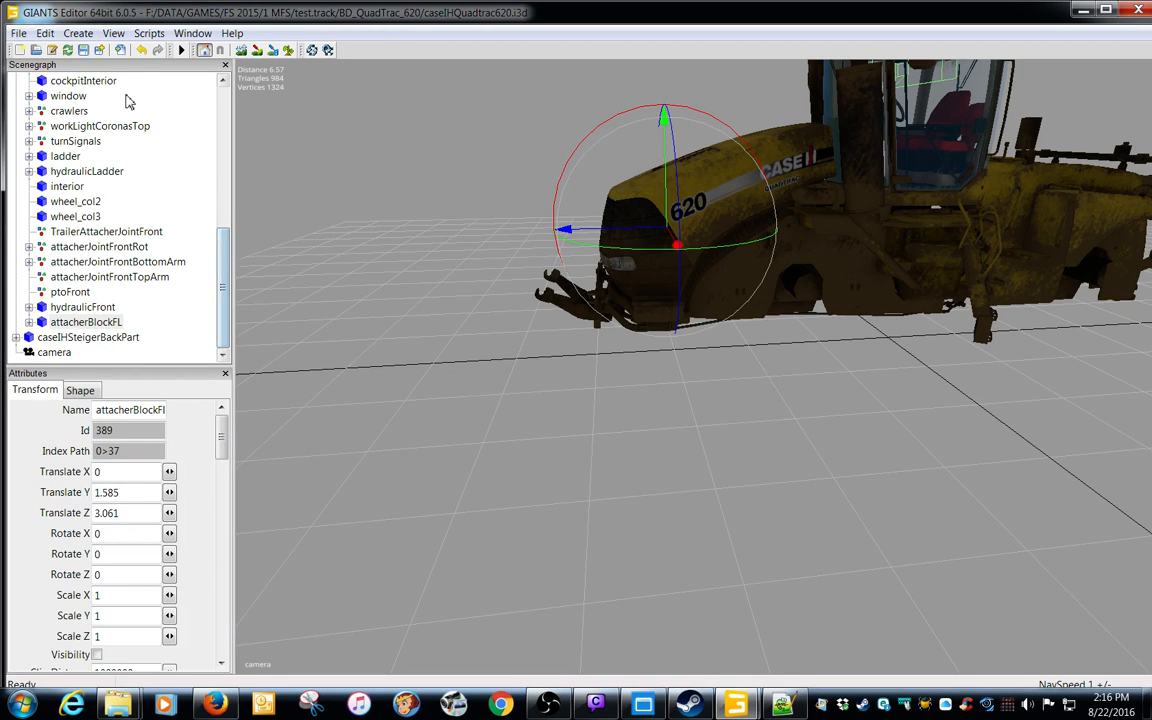
{"action": "left_click", "coordinate": [84, 50]}
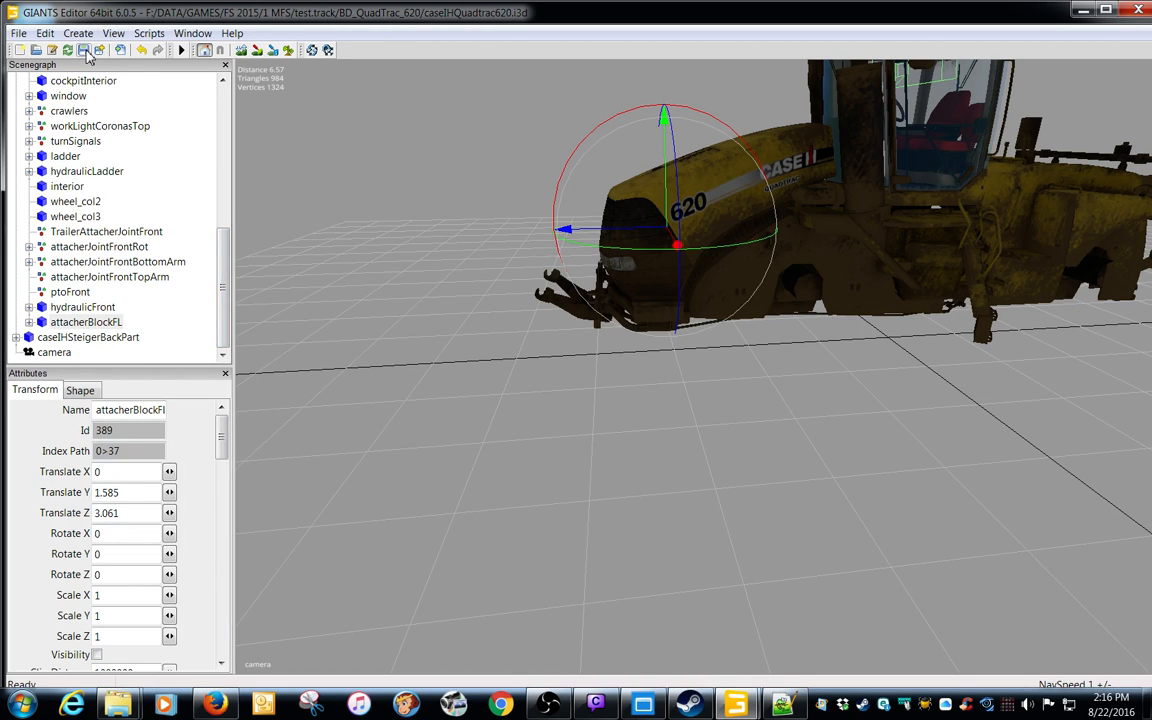
{"action": "left_click", "coordinate": [86, 322]}
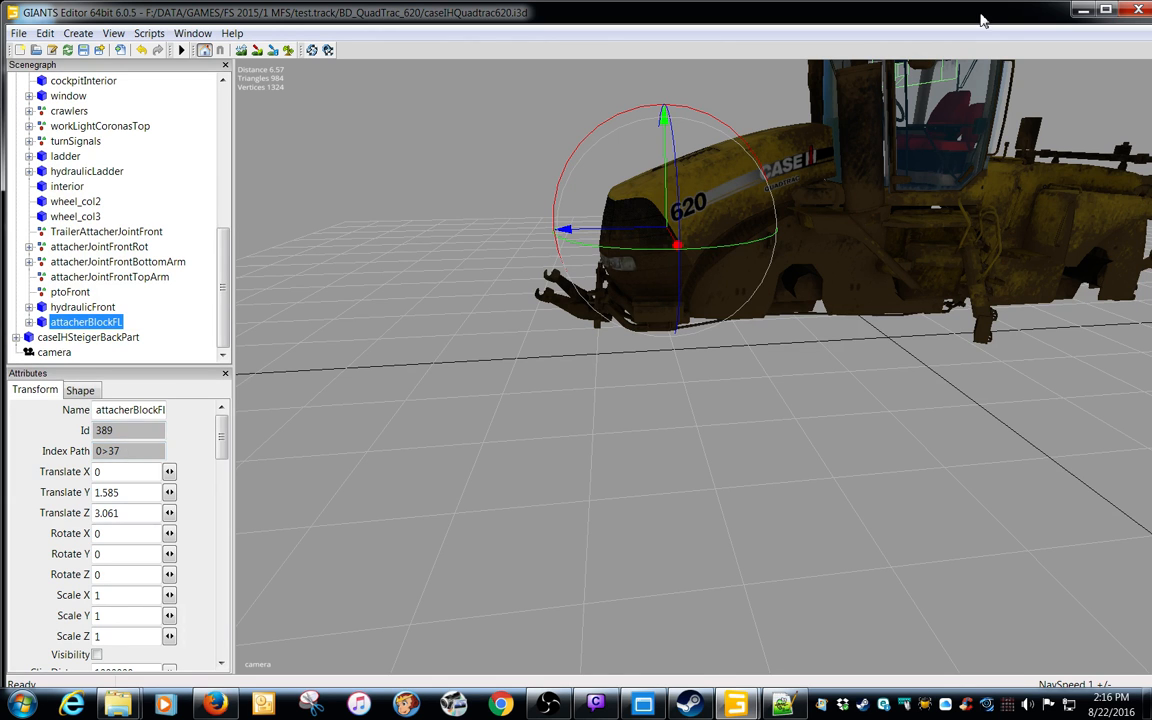
Switch to Notepad++ and open claas1.xml from the CZMOD_CLAAS_Arion_650 folder beside caseIHQuadtrac620.xml in a maximized window
{"action": "left_click_drag", "start_coordinate": [981, 20], "coordinate": [0, 218]}
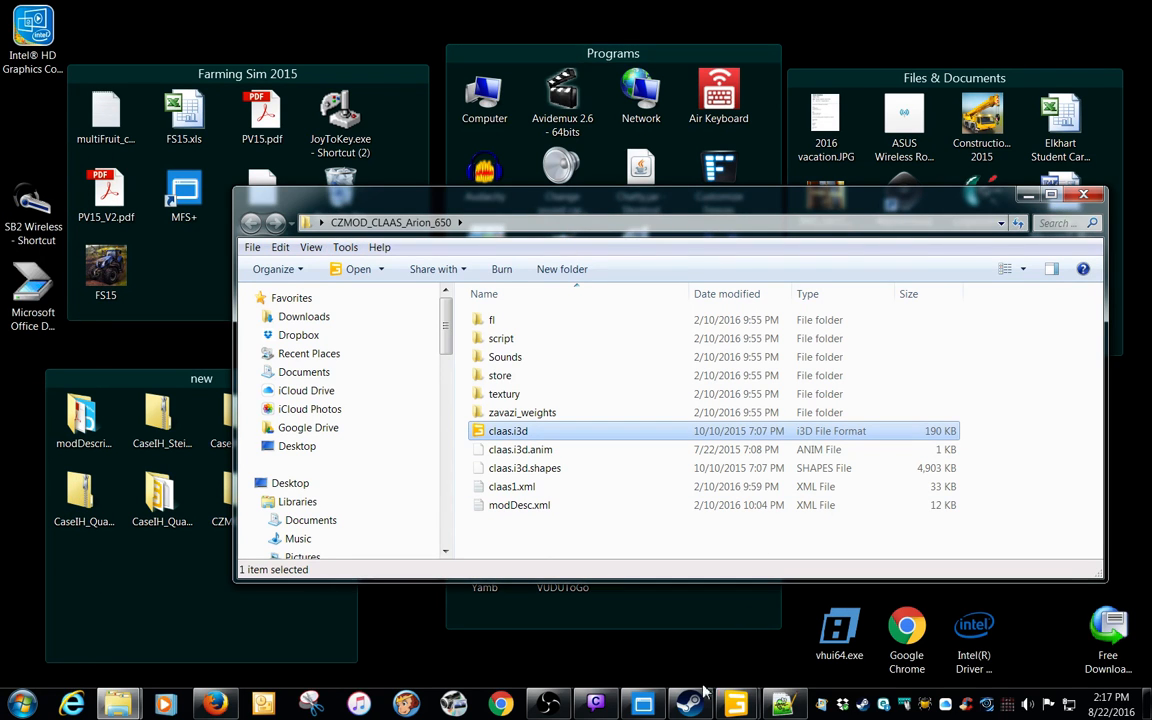
{"action": "key", "text": "alt+Tab"}
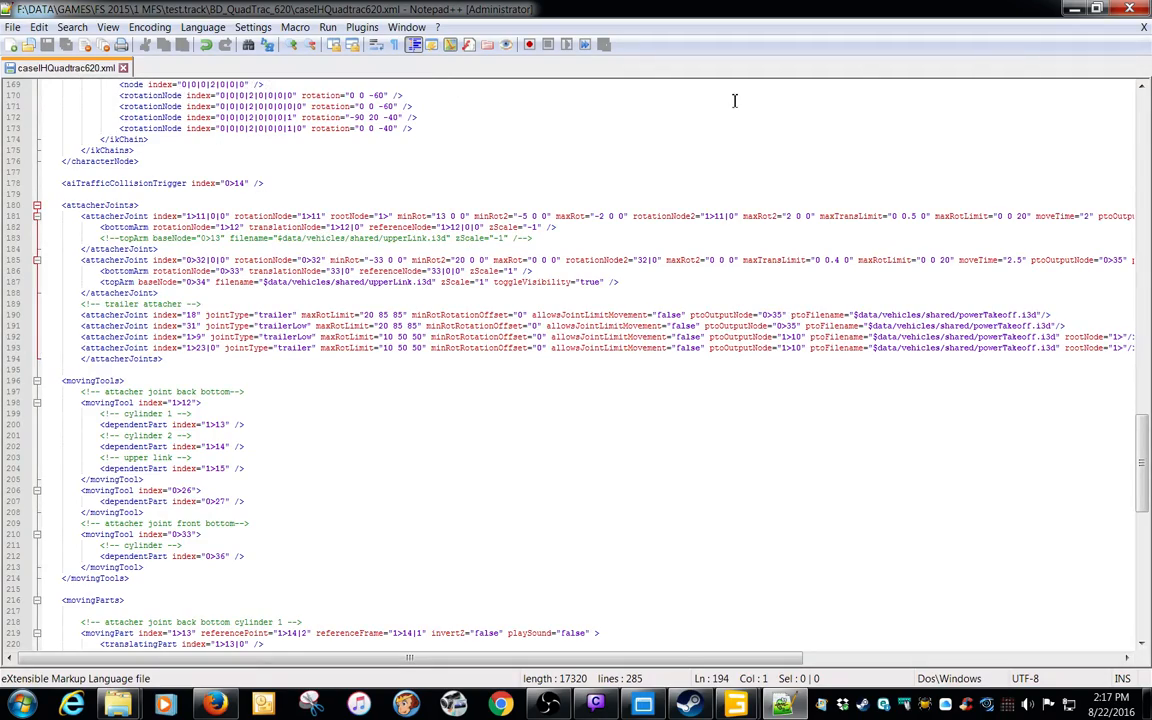
{"action": "left_click_drag", "start_coordinate": [972, 20], "coordinate": [715, 537]}
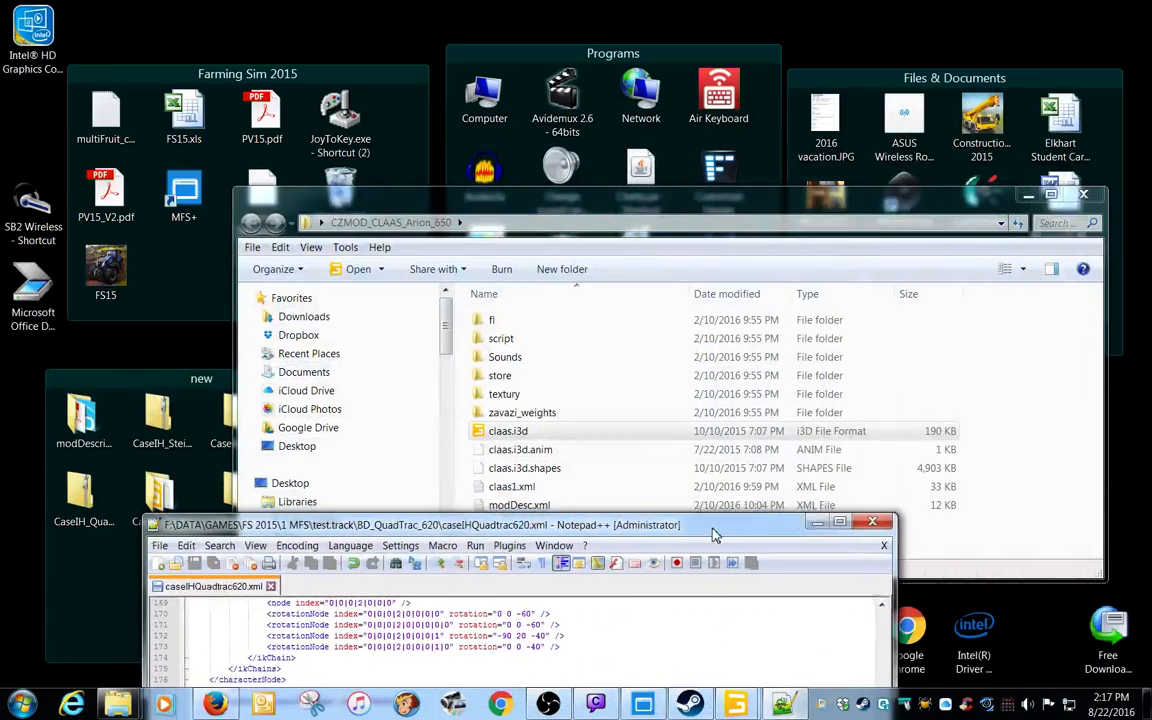
{"action": "left_click_drag", "start_coordinate": [566, 208], "coordinate": [533, 105]}
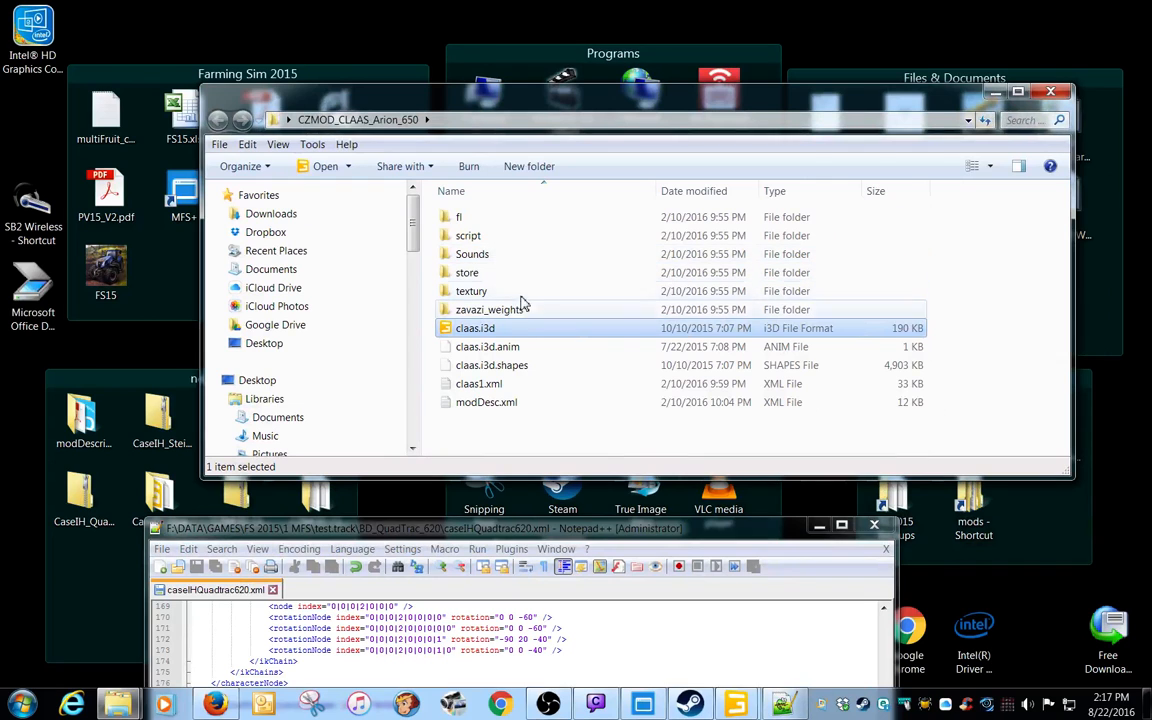
{"action": "double_click", "coordinate": [493, 386]}
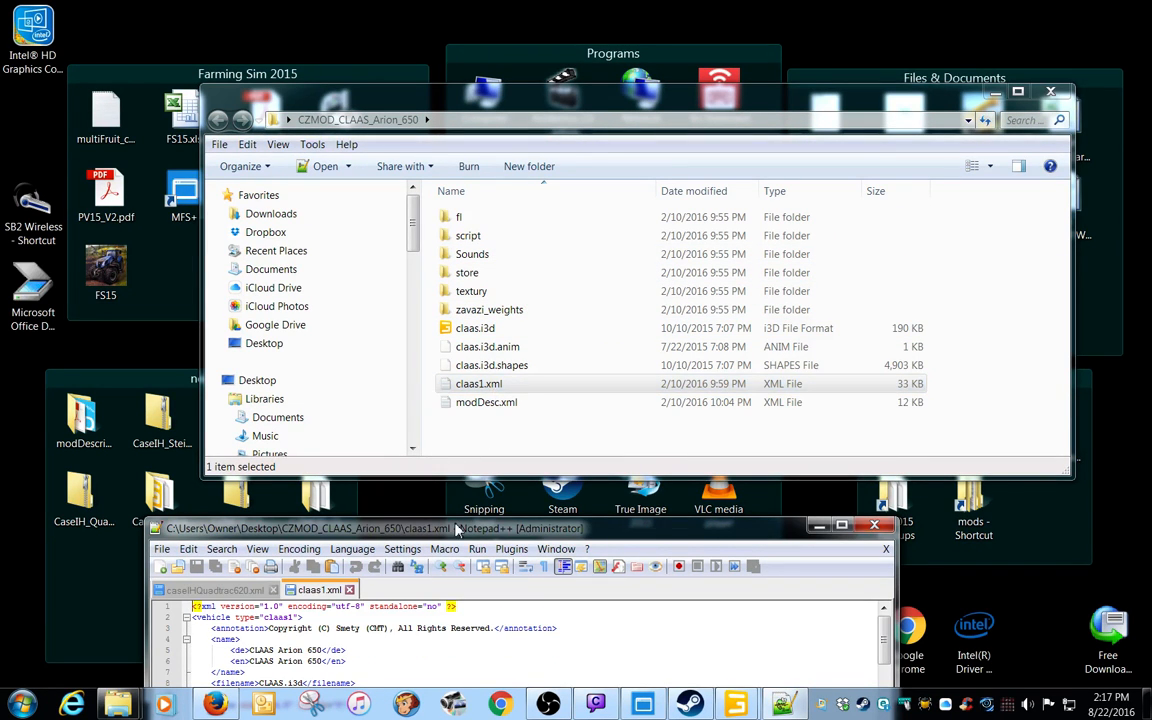
{"action": "left_click_drag", "start_coordinate": [455, 525], "coordinate": [469, 136]}
{"action": "double_click", "coordinate": [469, 136]}
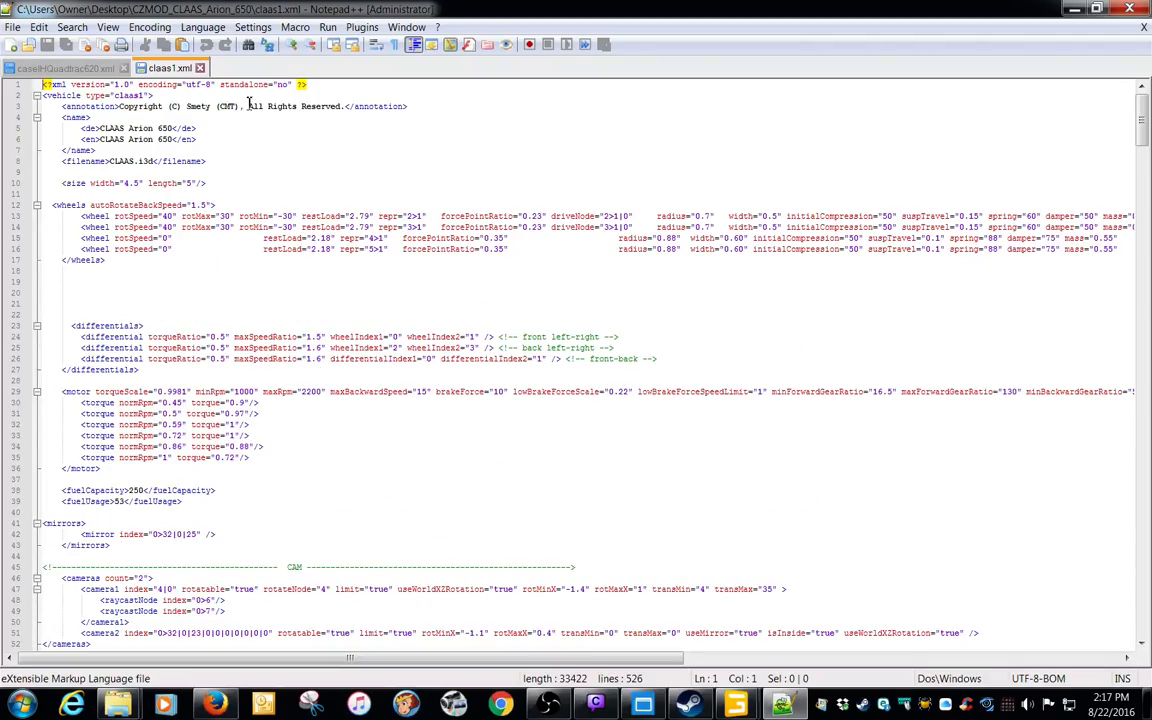
Compare the attachableFrontloader joint's index in claas1.xml with attacherBlockFL's index path in the claas.i3d scene, and close that scene
{"action": "scroll", "coordinate": [409, 341], "scroll_direction": "down", "scroll_amount": 20}
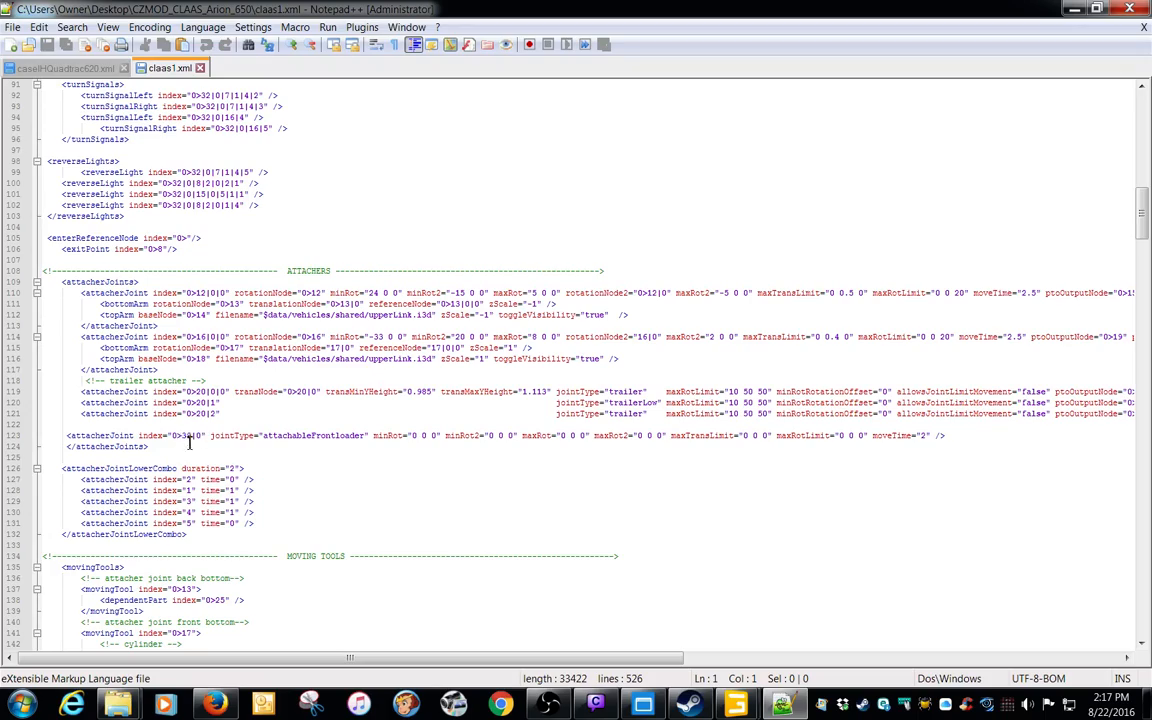
{"action": "left_click_drag", "start_coordinate": [778, 18], "coordinate": [713, 60]}
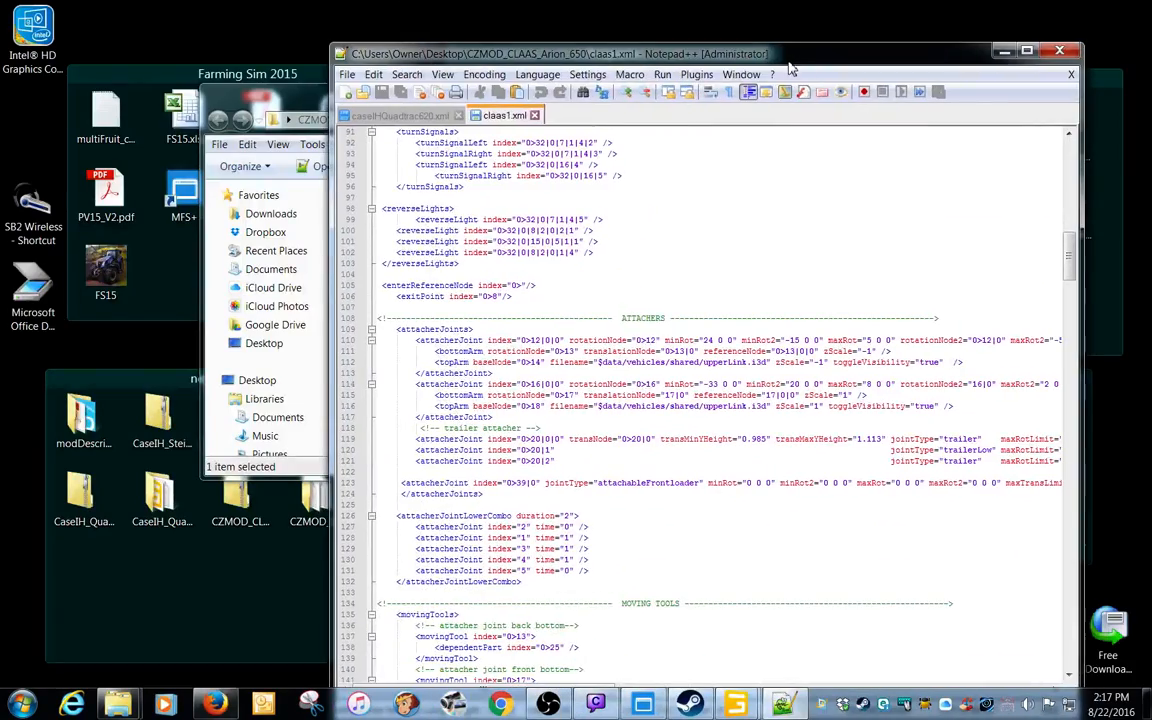
{"action": "mouse_move", "coordinate": [736, 705]}
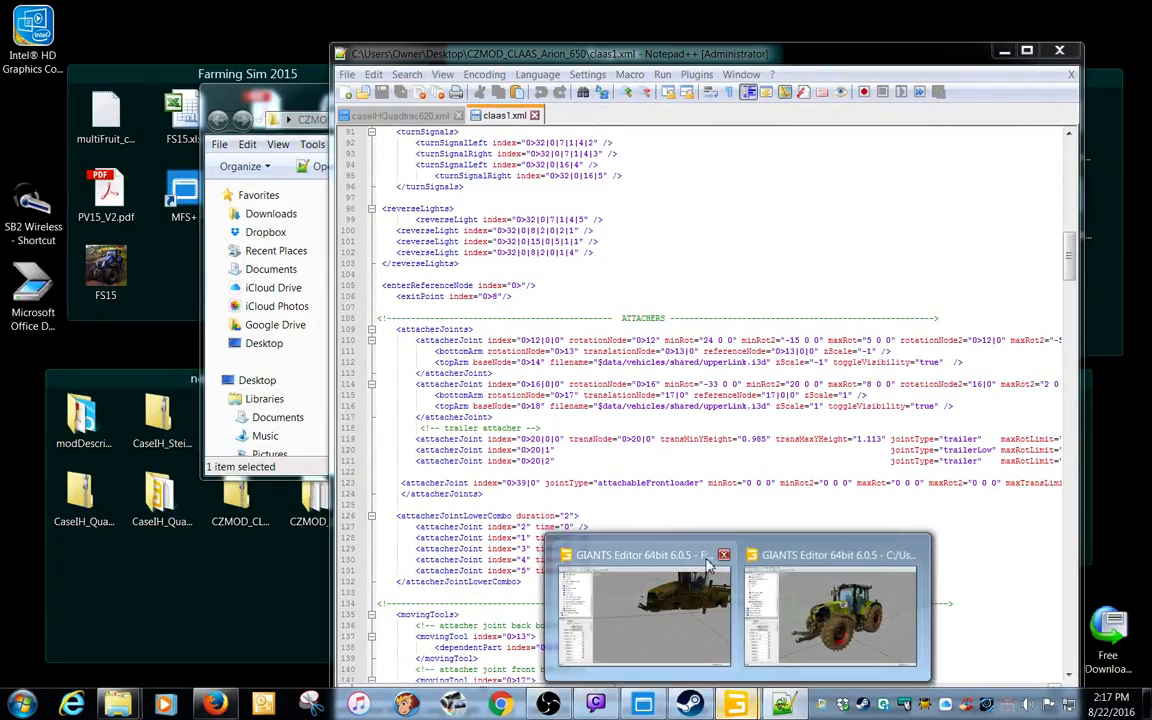
{"action": "left_click", "coordinate": [803, 562]}
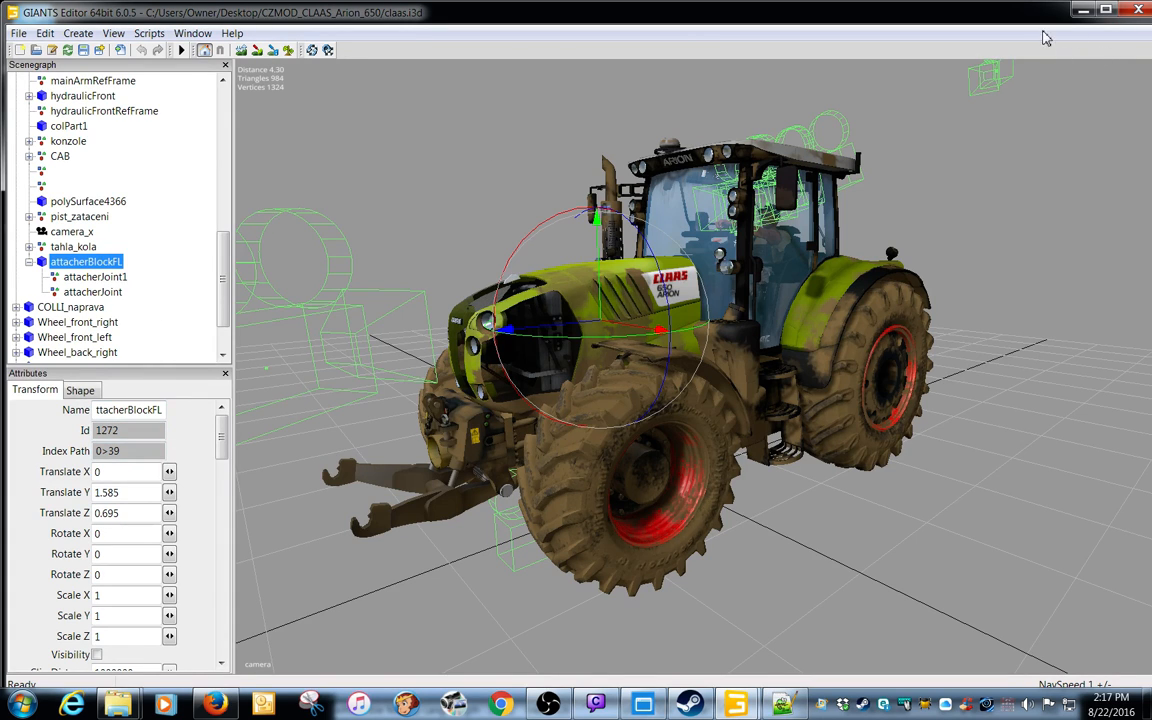
{"action": "left_click", "coordinate": [1137, 12]}
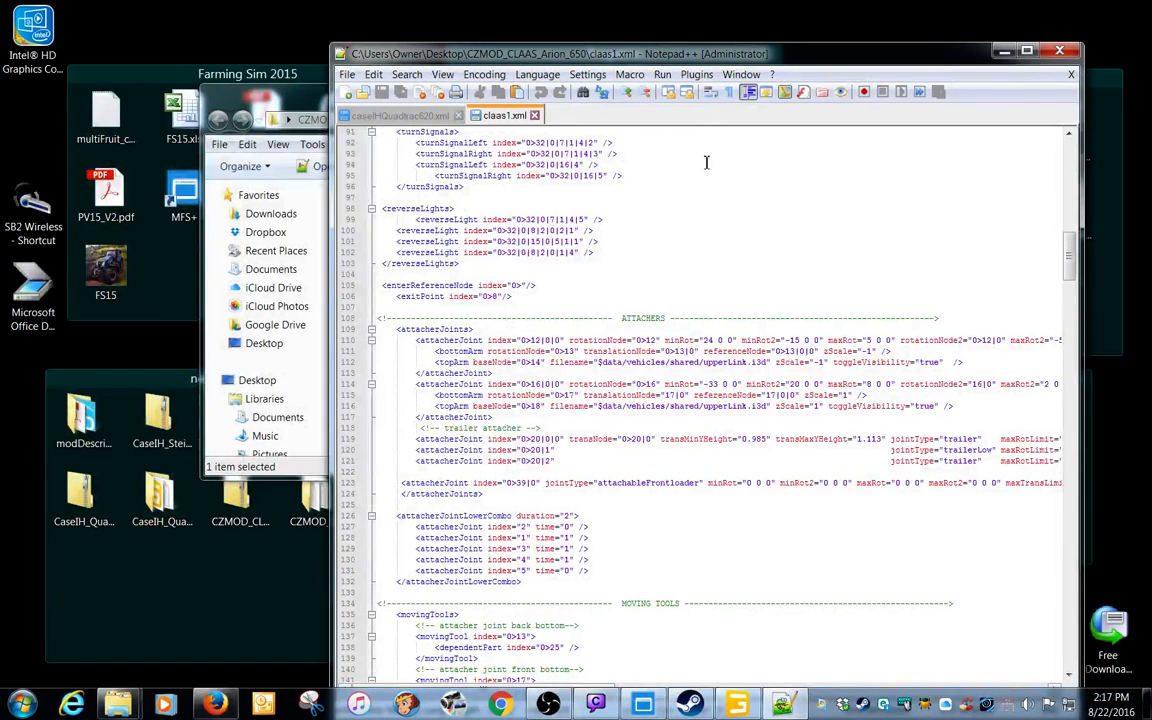
Copy the whole attachableFrontloader attacherJoint line from the attacherJoints section of claas1.xml
{"action": "double_click", "coordinate": [701, 58]}
{"action": "left_click", "coordinate": [388, 436]}
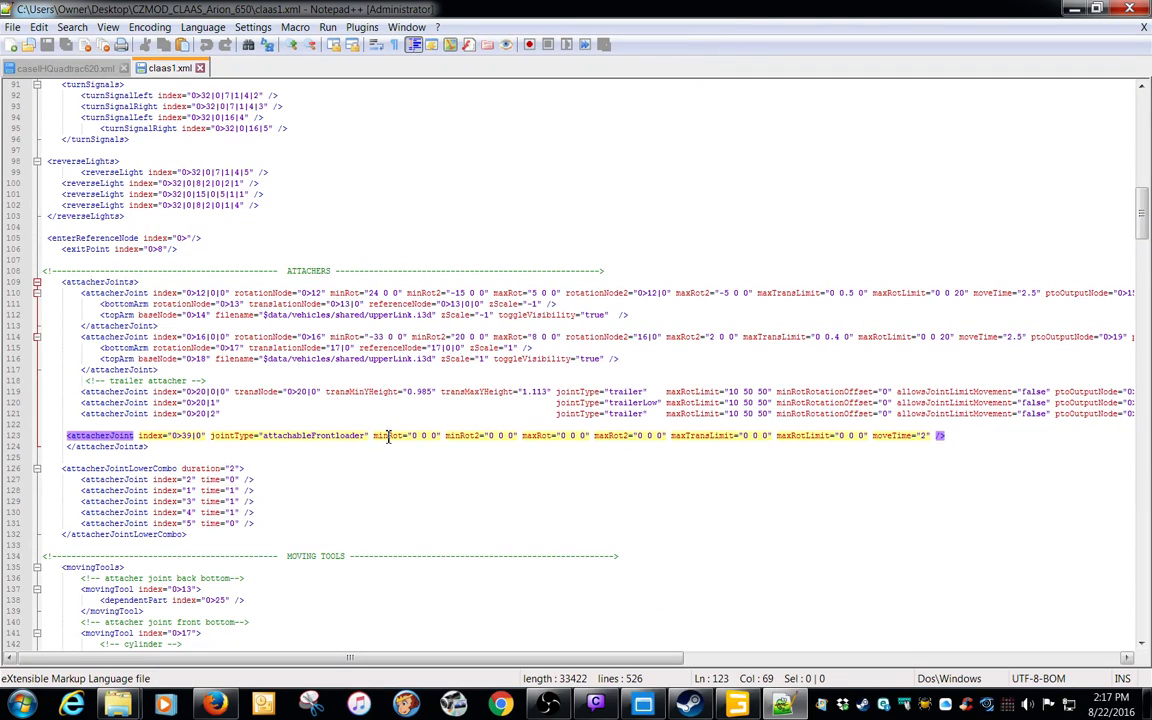
{"action": "key", "text": "Home"}
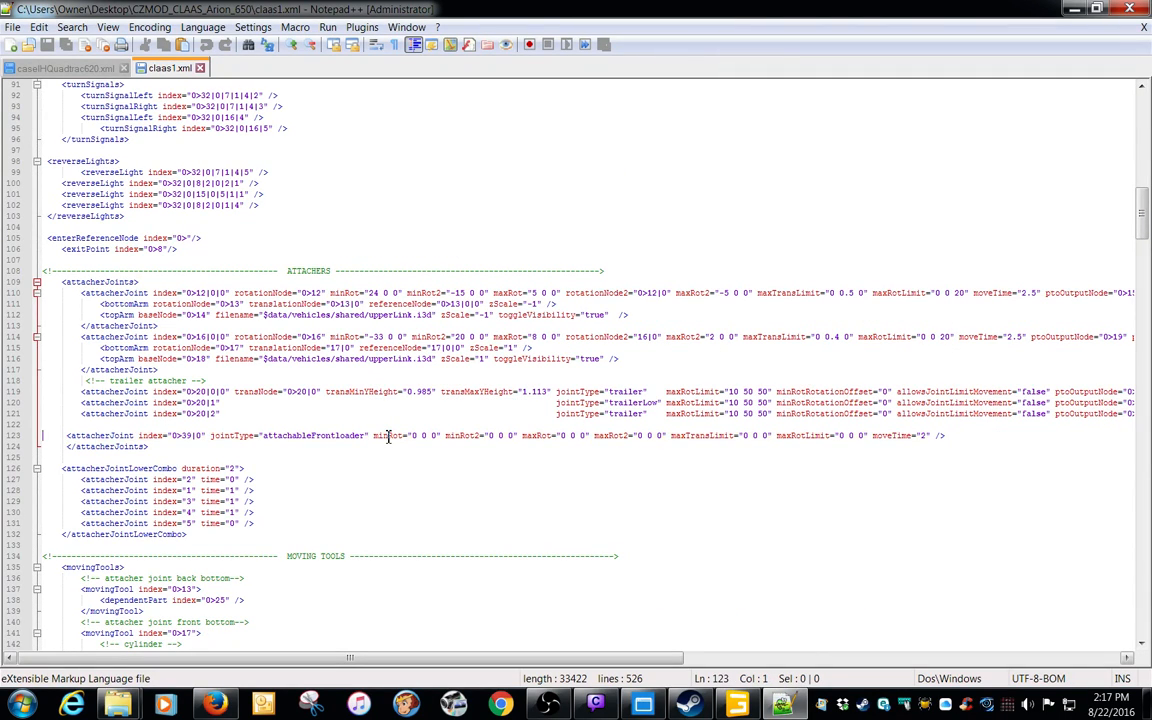
{"action": "key", "text": "shift+End"}
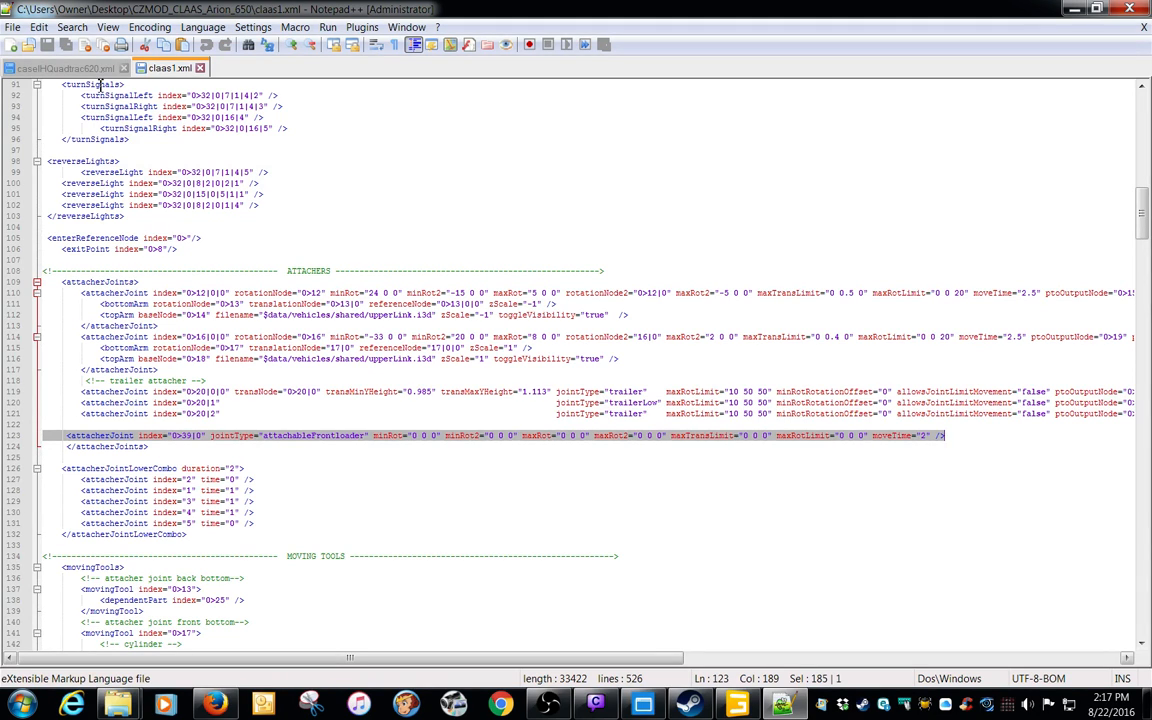
{"action": "left_click", "coordinate": [38, 27]}
{"action": "left_click", "coordinate": [60, 102]}
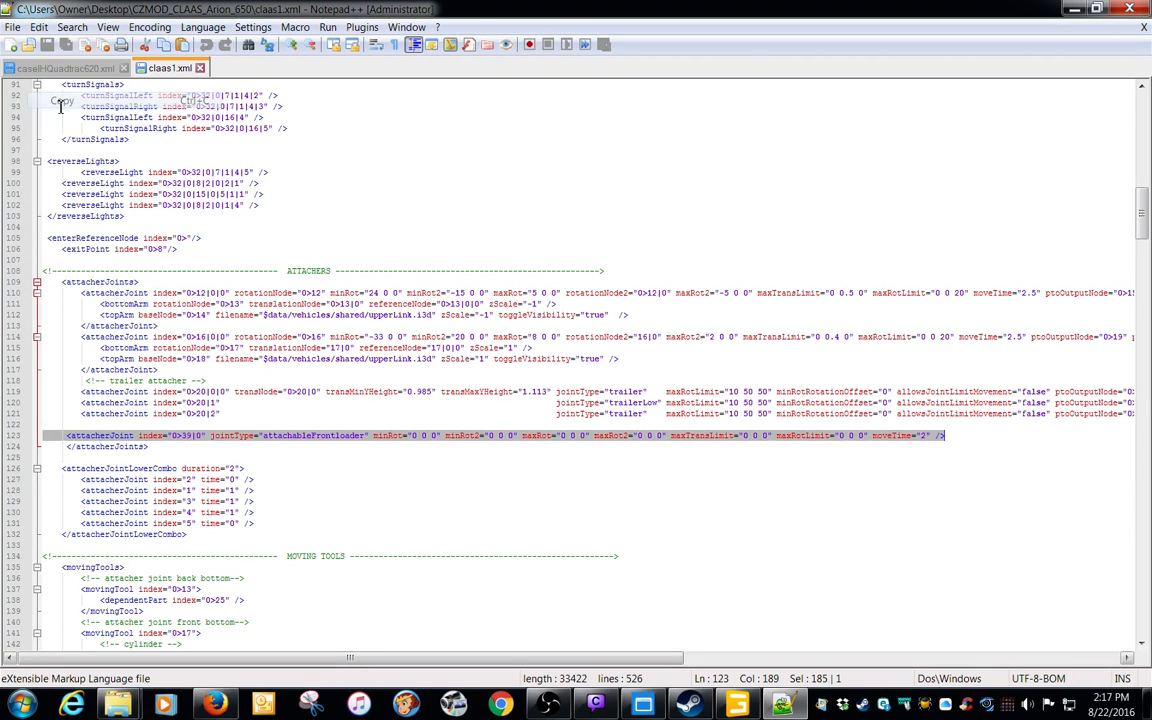
Paste the copied line as the last entry of attacherJoints in caseIHQuadtrac620.xml and indent it to match the other joints
{"action": "left_click", "coordinate": [65, 69]}
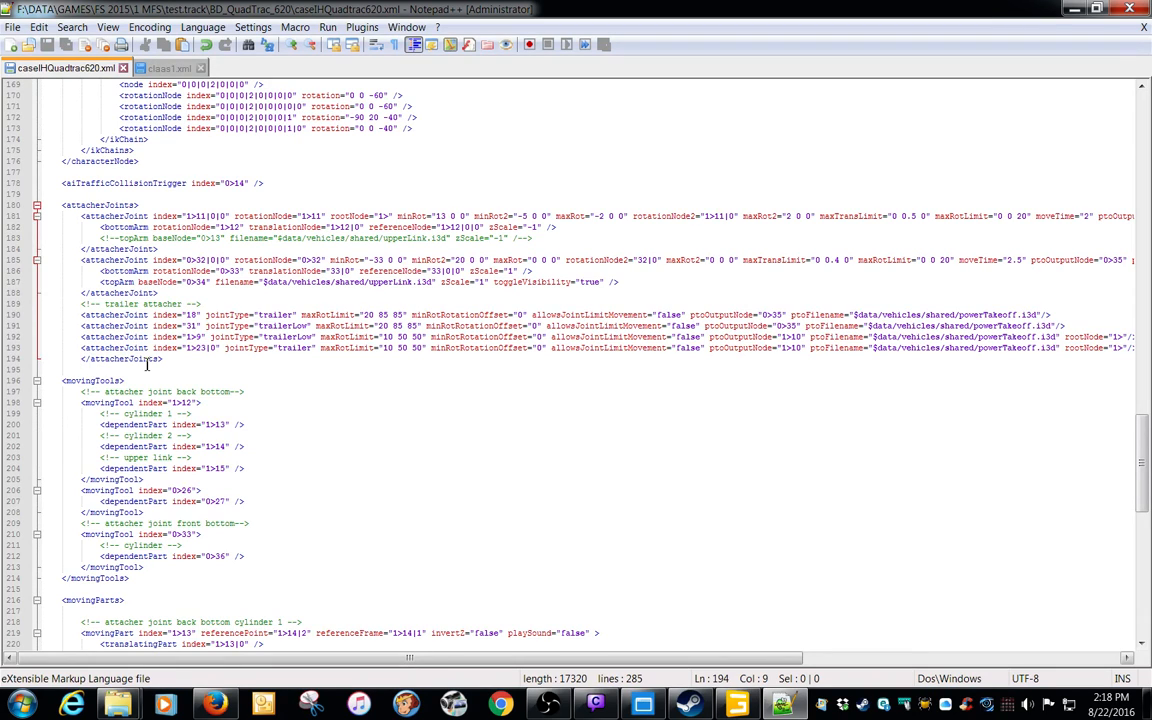
{"action": "key", "text": "Return"}
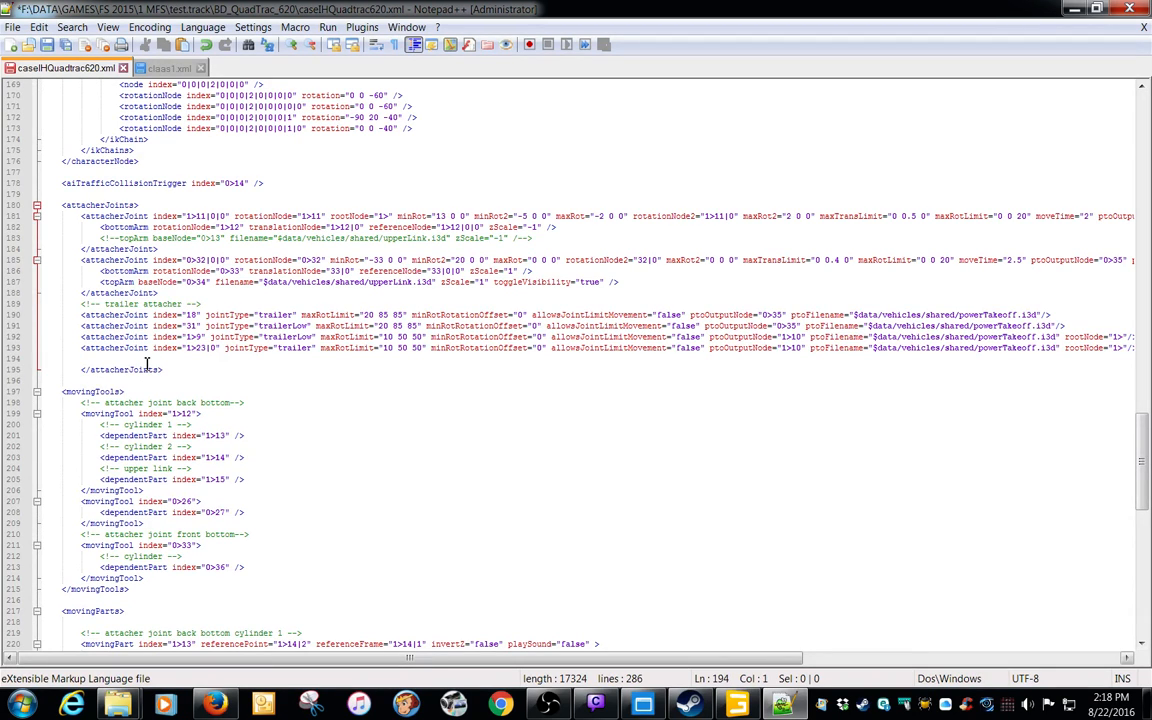
{"action": "left_click", "coordinate": [38, 27]}
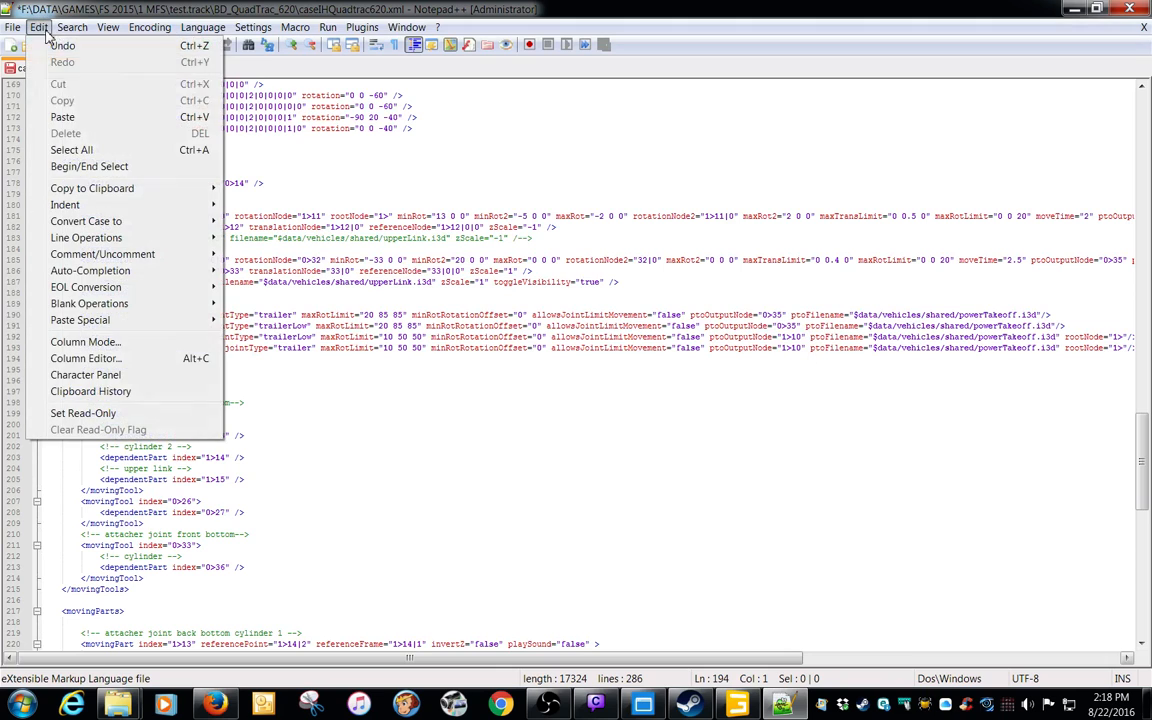
{"action": "left_click", "coordinate": [63, 119]}
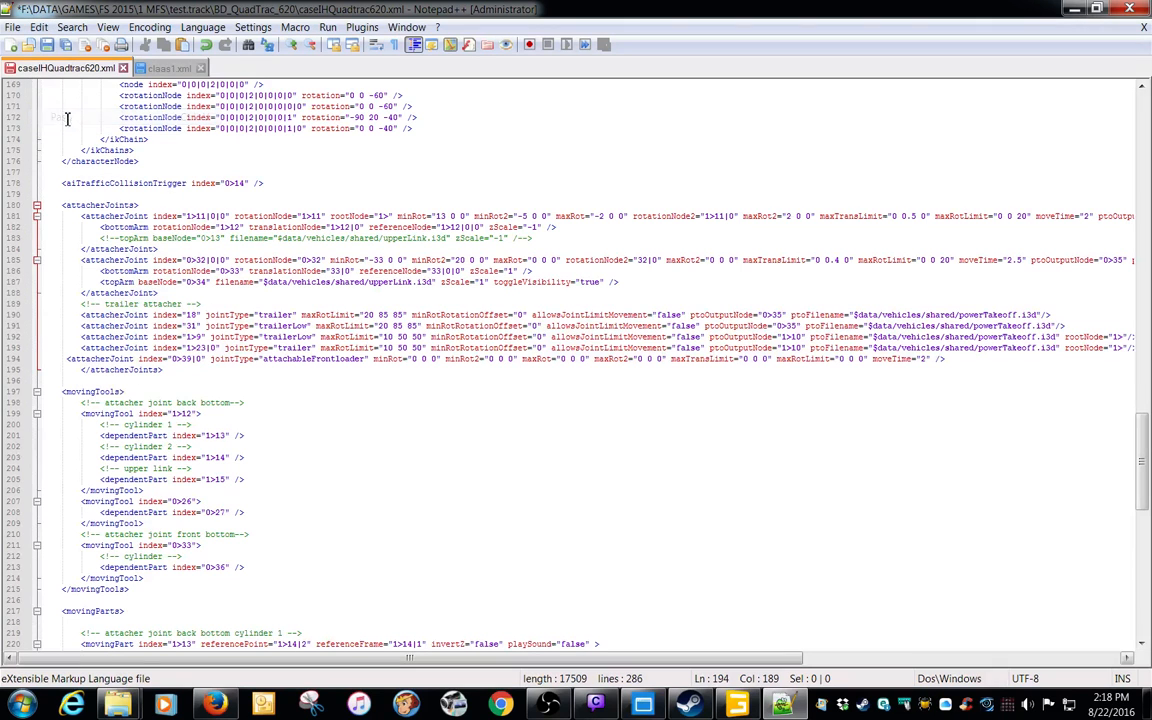
{"action": "left_click", "coordinate": [74, 362]}
{"action": "key", "text": "Tab"}
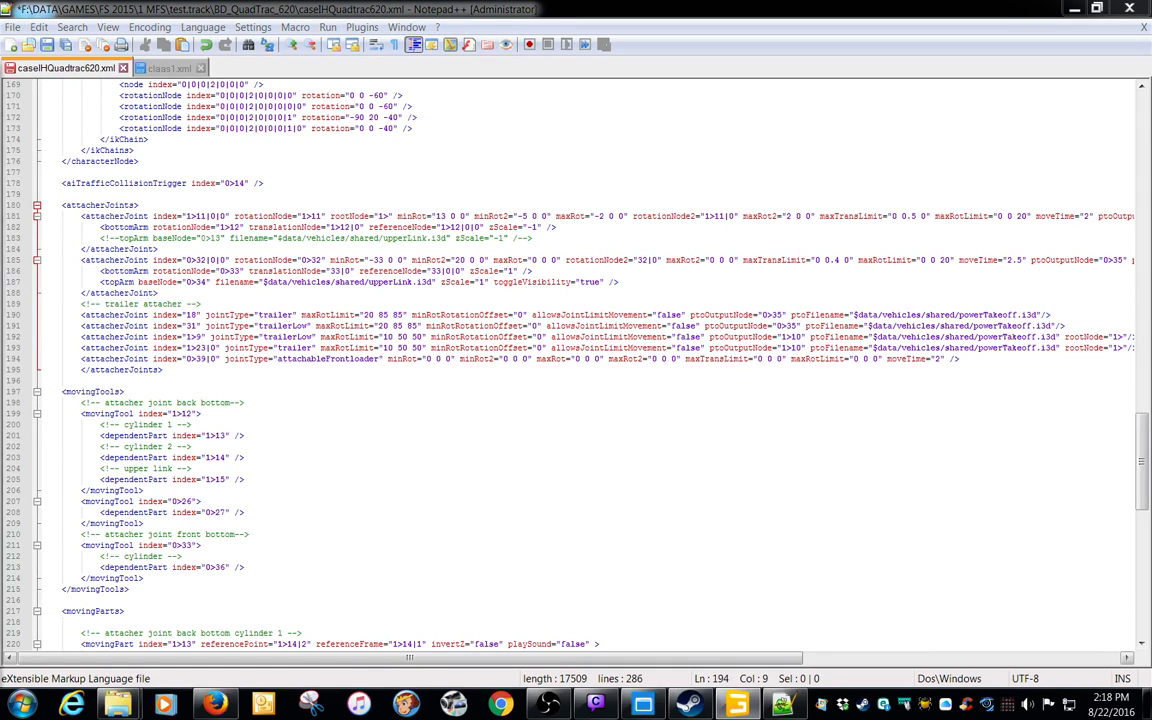
Check attacherBlockFL's index path in GIANTS Editor and set the attachableFrontloader joint's index to 0>37|0 in caseIHQuadtrac620.xml
{"action": "left_click_drag", "start_coordinate": [0, 75], "coordinate": [844, 100]}
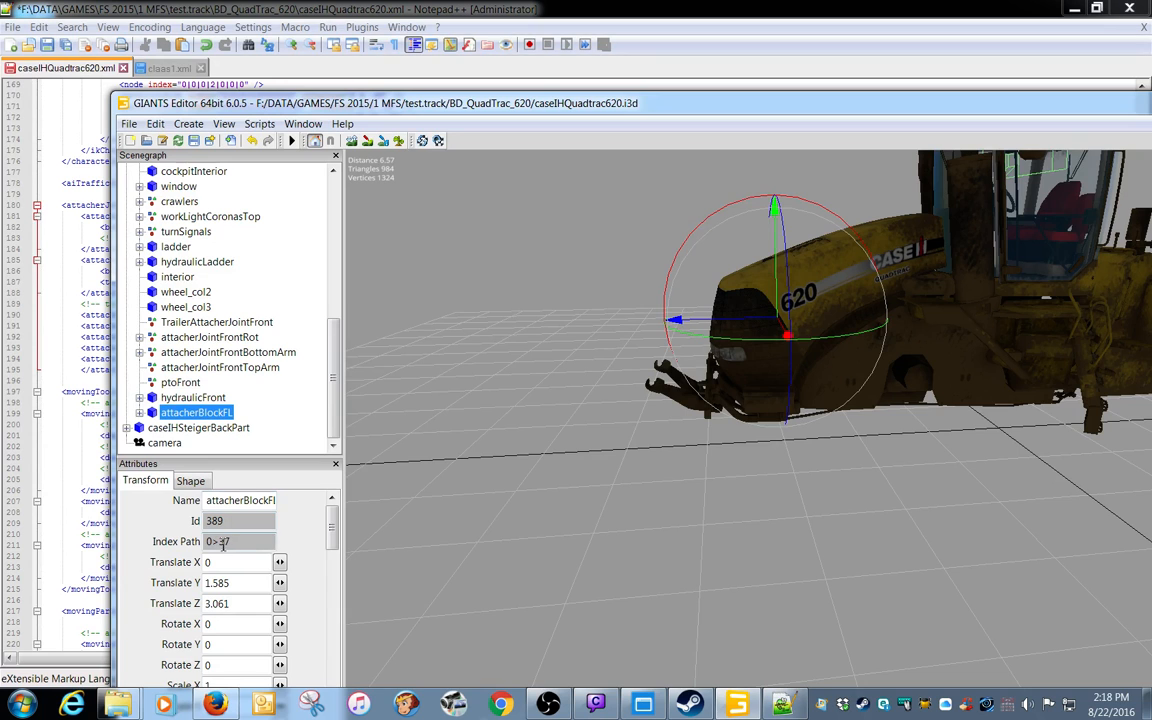
{"action": "left_click_drag", "start_coordinate": [690, 103], "coordinate": [981, 61]}
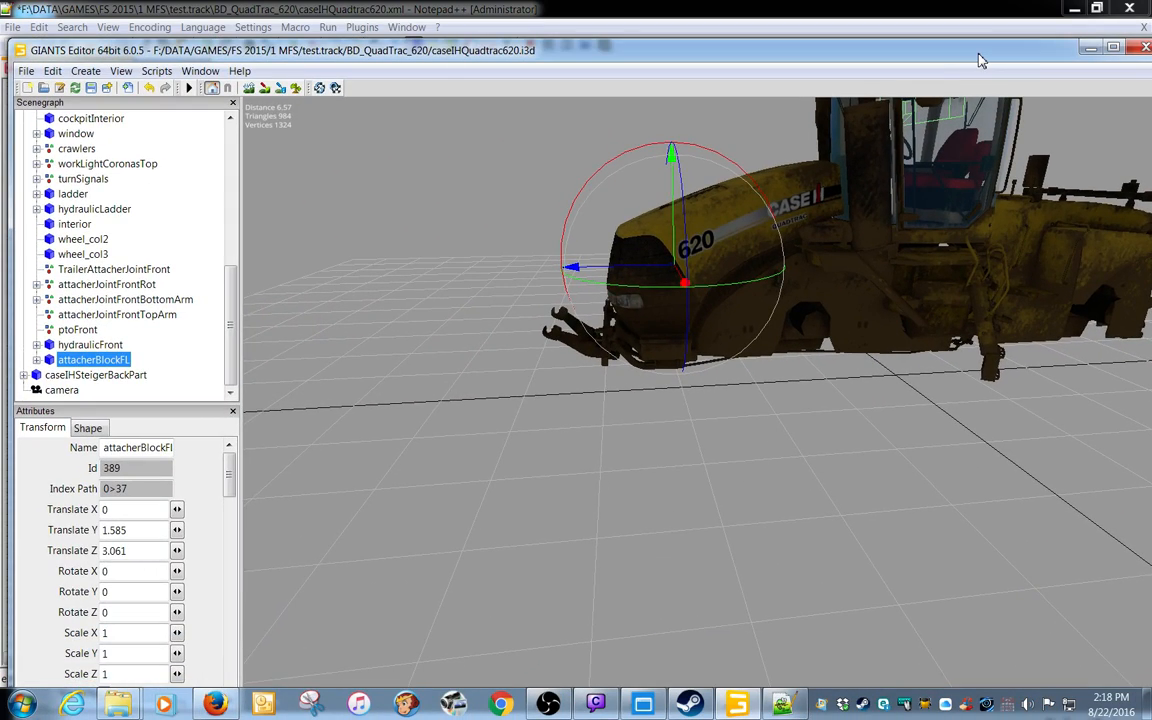
{"action": "left_click_drag", "start_coordinate": [981, 61], "coordinate": [0, 205]}
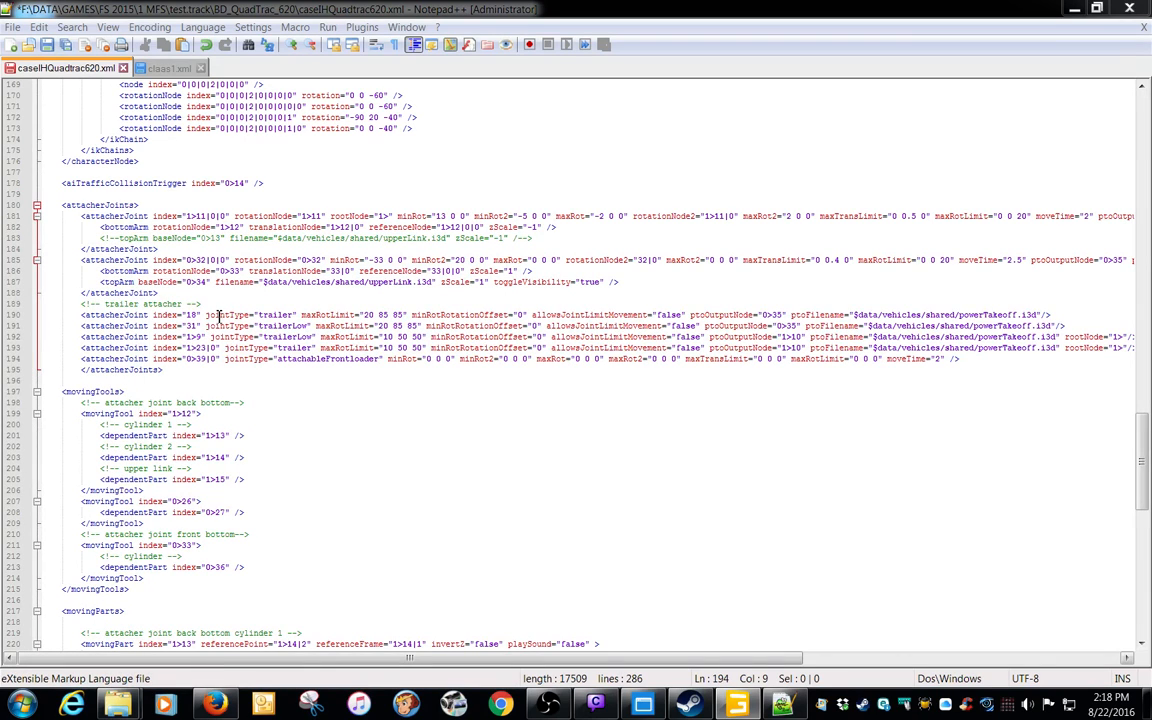
{"action": "left_click_drag", "start_coordinate": [202, 363], "coordinate": [208, 366]}
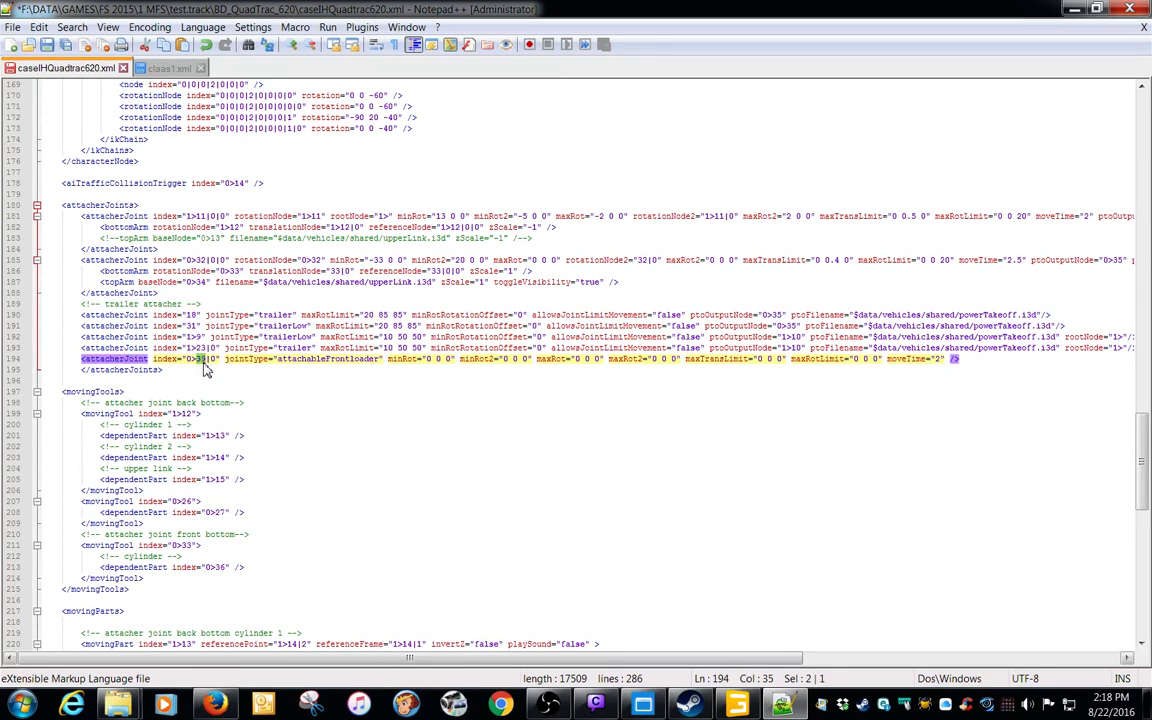
{"action": "key", "text": "BackSpace"}
{"action": "type", "text": "7"}
{"action": "left_click_drag", "start_coordinate": [0, 78], "coordinate": [0, 60]}
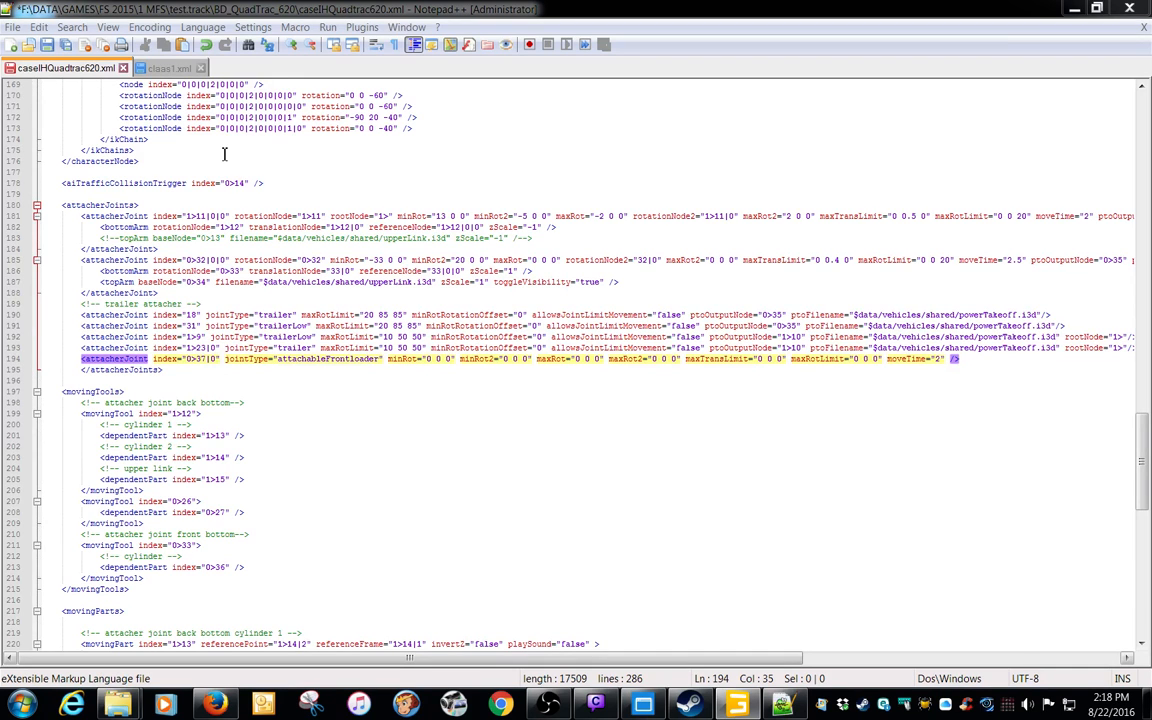
Search claas1.xml from its first line for uses of the front loader node index 39
{"action": "left_click", "coordinate": [155, 67]}
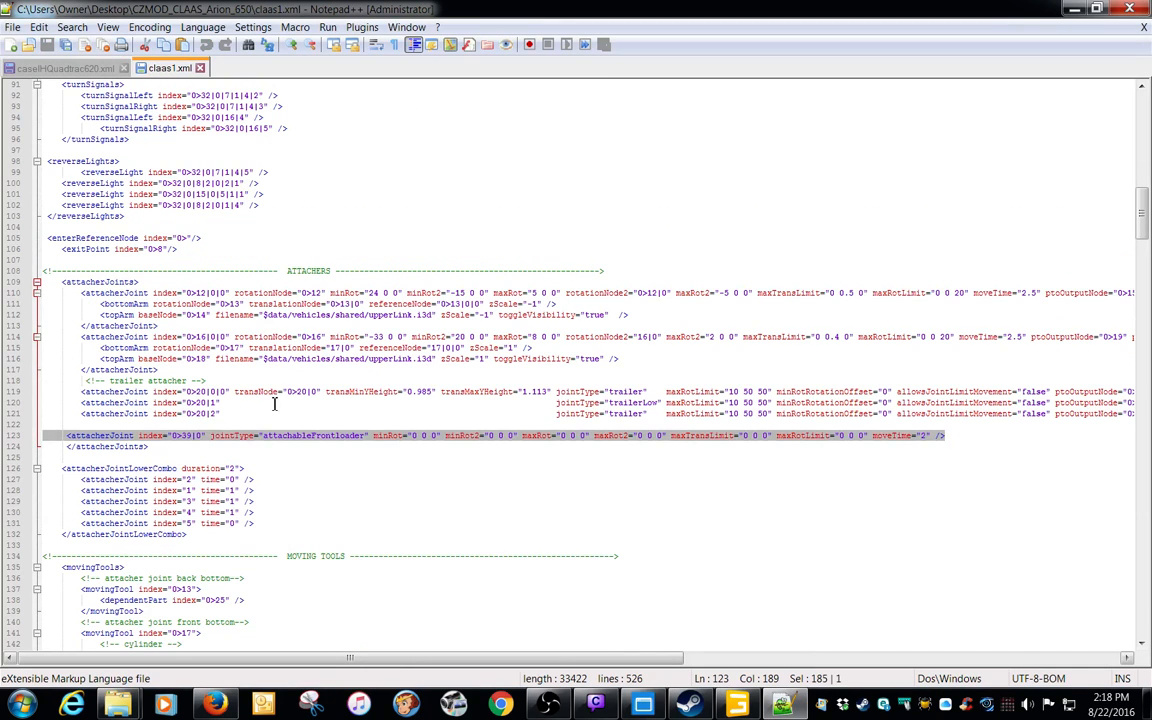
{"action": "left_click", "coordinate": [210, 437]}
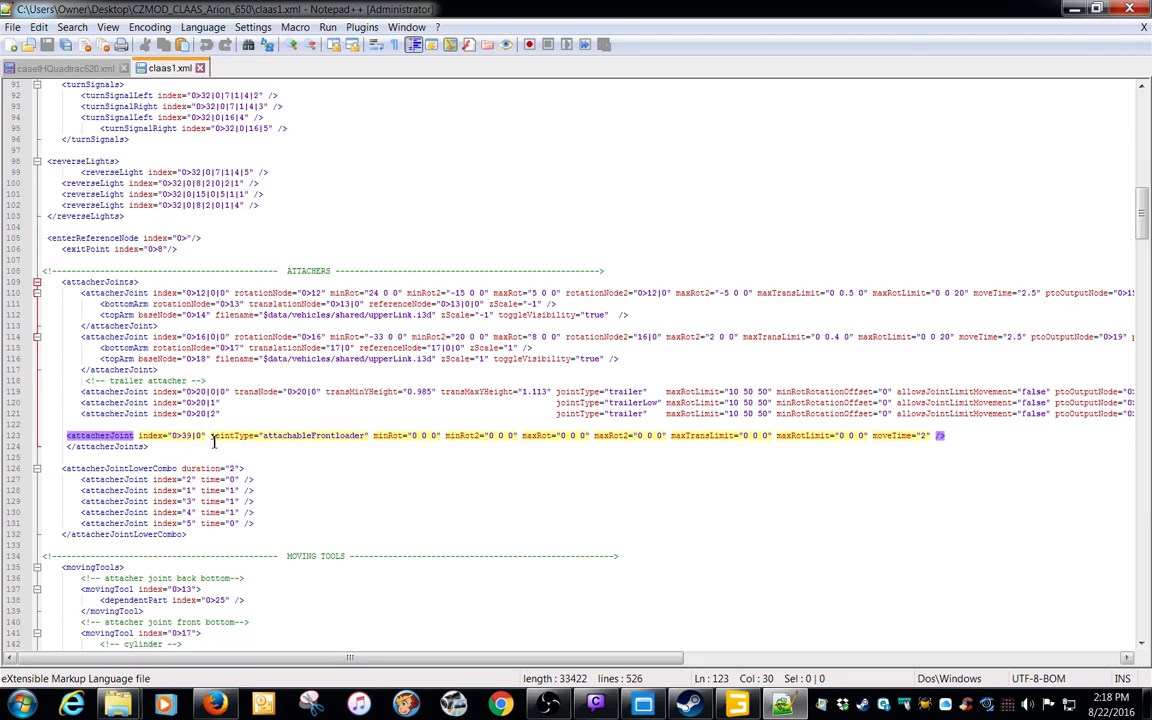
{"action": "left_click", "coordinate": [120, 436]}
{"action": "key", "text": "ctrl+f"}
{"action": "type", "text": "39"}
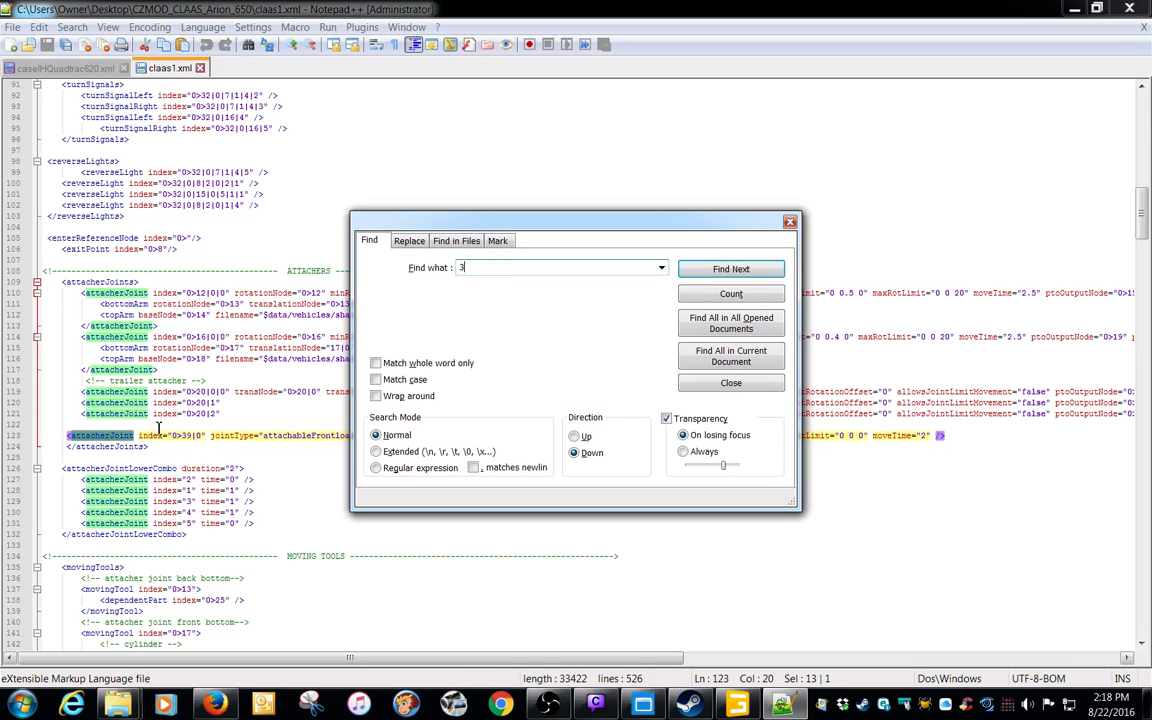
{"action": "left_click", "coordinate": [712, 131]}
{"action": "left_click_drag", "start_coordinate": [1147, 222], "coordinate": [1143, 118]}
{"action": "left_click", "coordinate": [630, 86]}
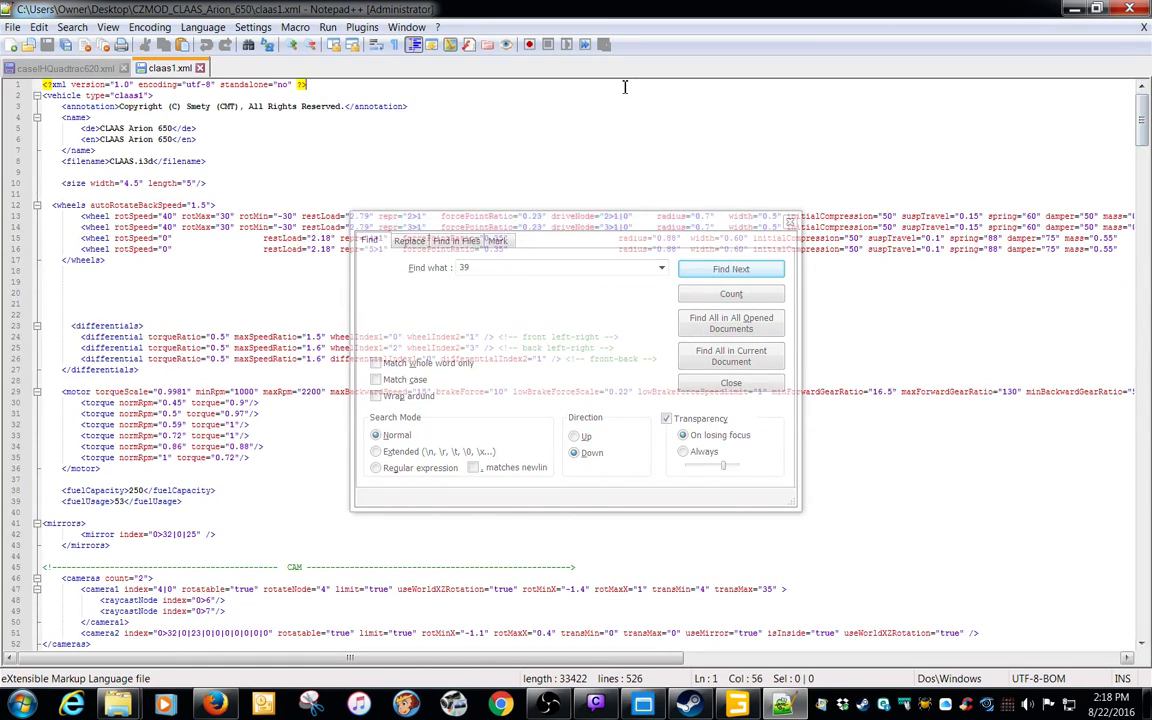
{"action": "left_click", "coordinate": [663, 231]}
{"action": "left_click", "coordinate": [718, 270]}
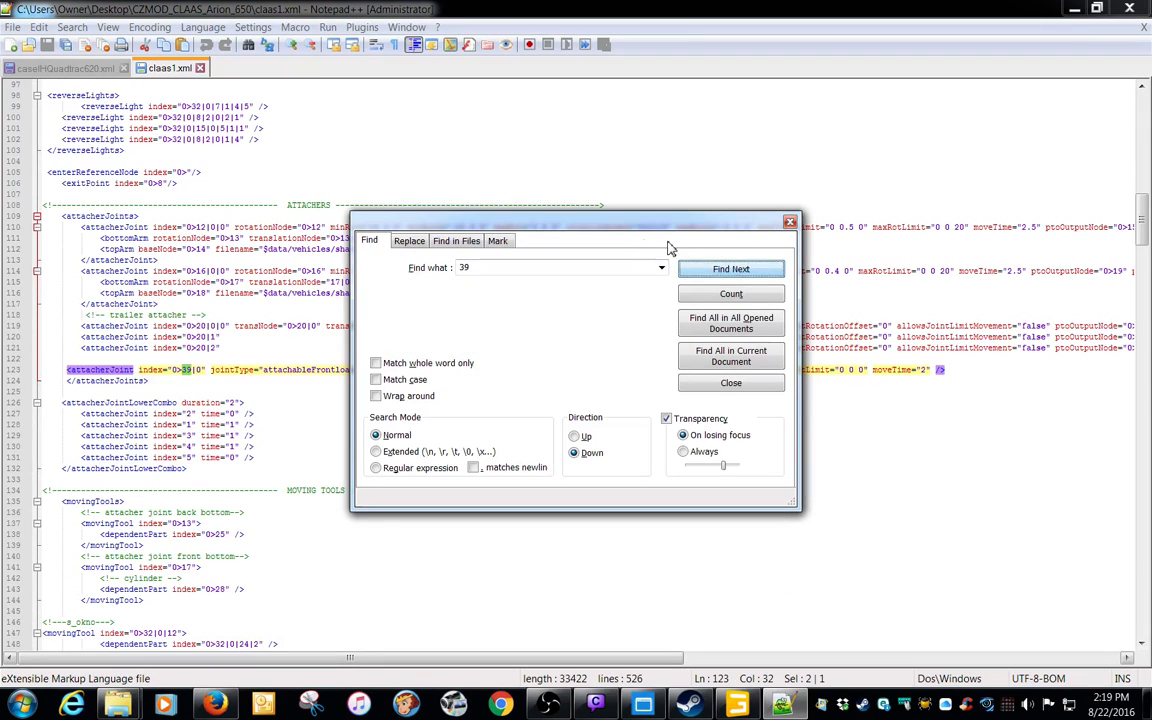
Go through the further matches for 39 in claas1.xml and examine the fl animation that references the node
{"action": "left_click_drag", "start_coordinate": [630, 230], "coordinate": [703, 441]}
{"action": "left_click", "coordinate": [775, 250]}
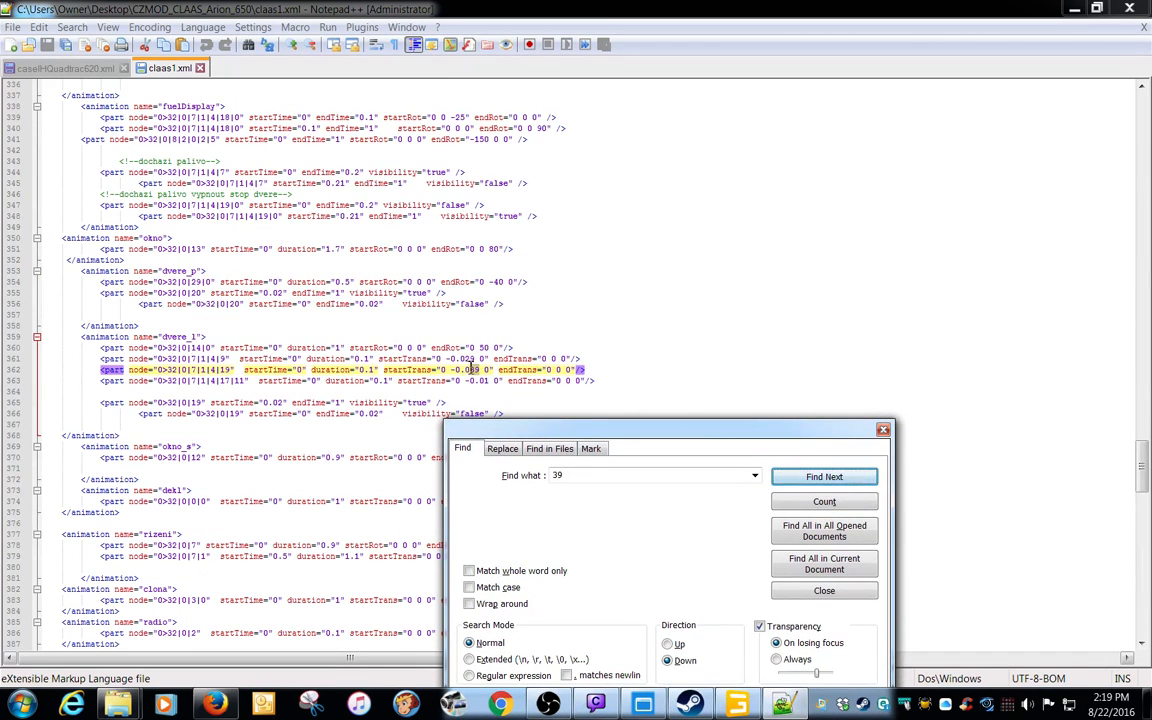
{"action": "left_click", "coordinate": [822, 476]}
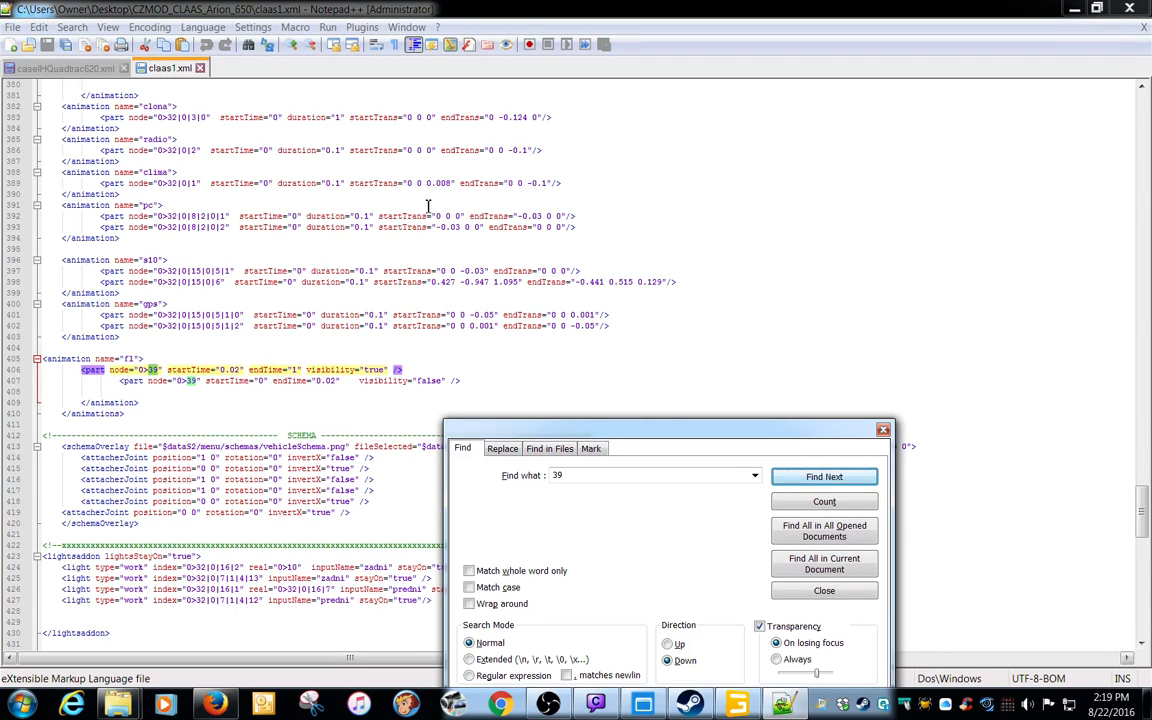
{"action": "mouse_move", "coordinate": [1142, 510]}
{"action": "left_mouse_down"}
{"action": "mouse_move", "coordinate": [1146, 437]}
{"action": "mouse_move", "coordinate": [1145, 518]}
{"action": "left_mouse_up"}
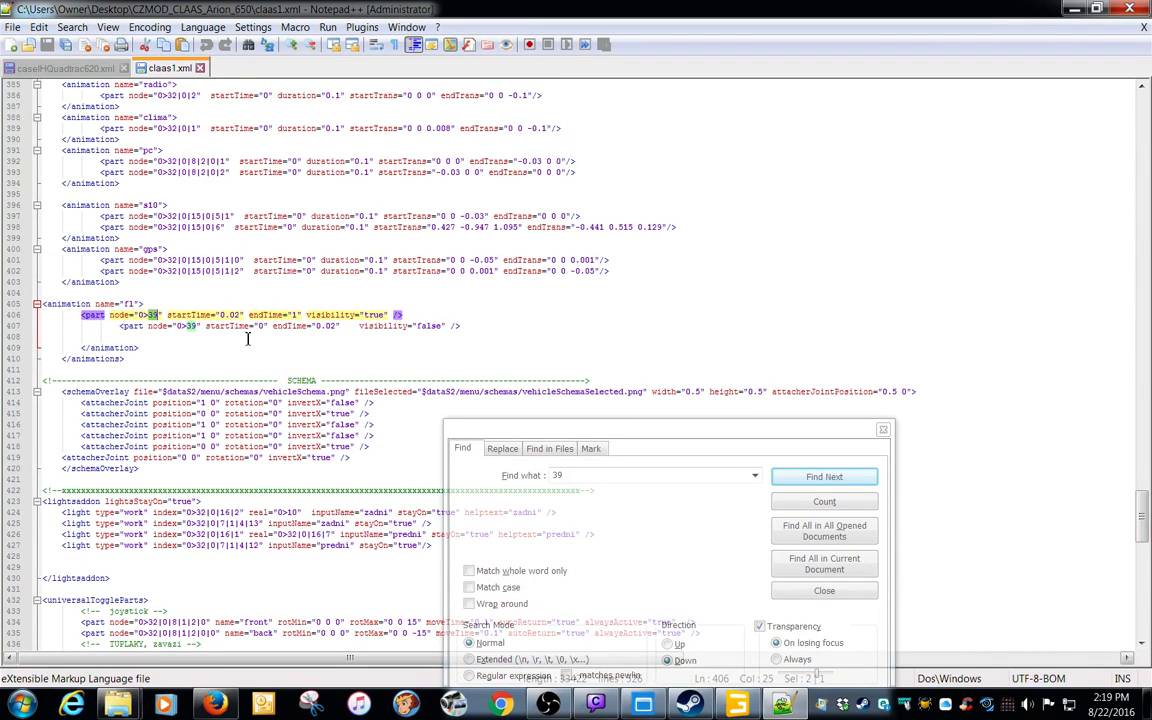
Search caseIHQuadtrac620.xml for the word animation, starting from the attacherJoints section
{"action": "left_click", "coordinate": [50, 67]}
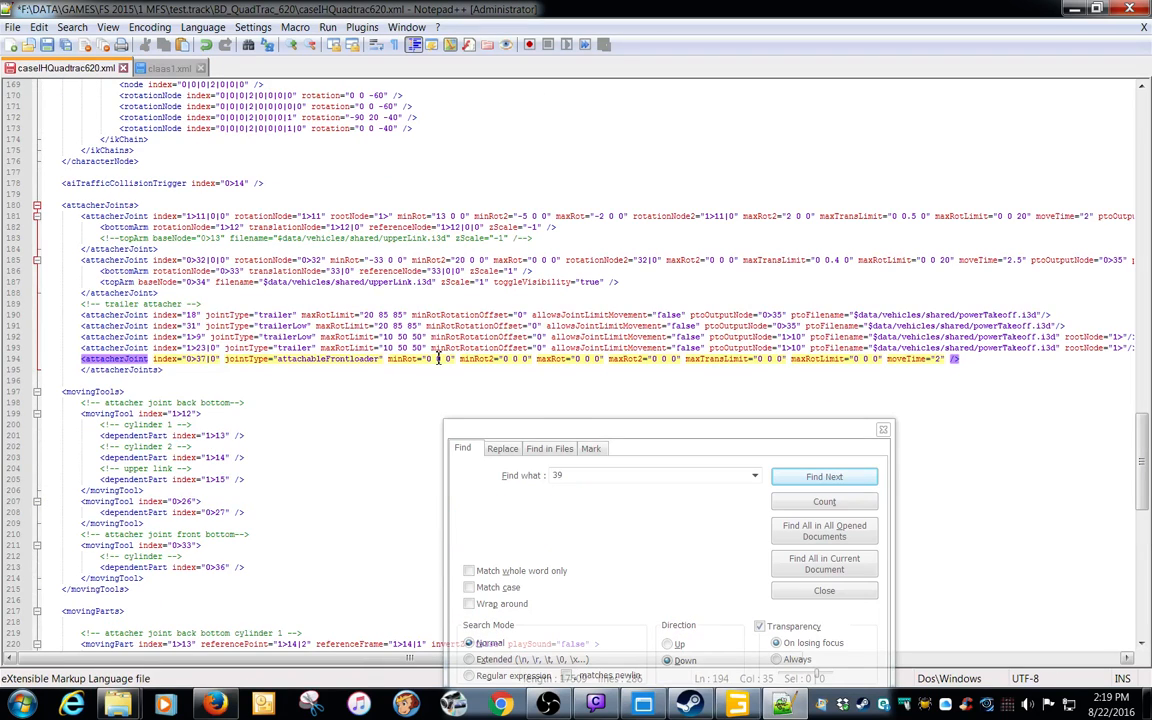
{"action": "left_click_drag", "start_coordinate": [568, 437], "coordinate": [645, 282]}
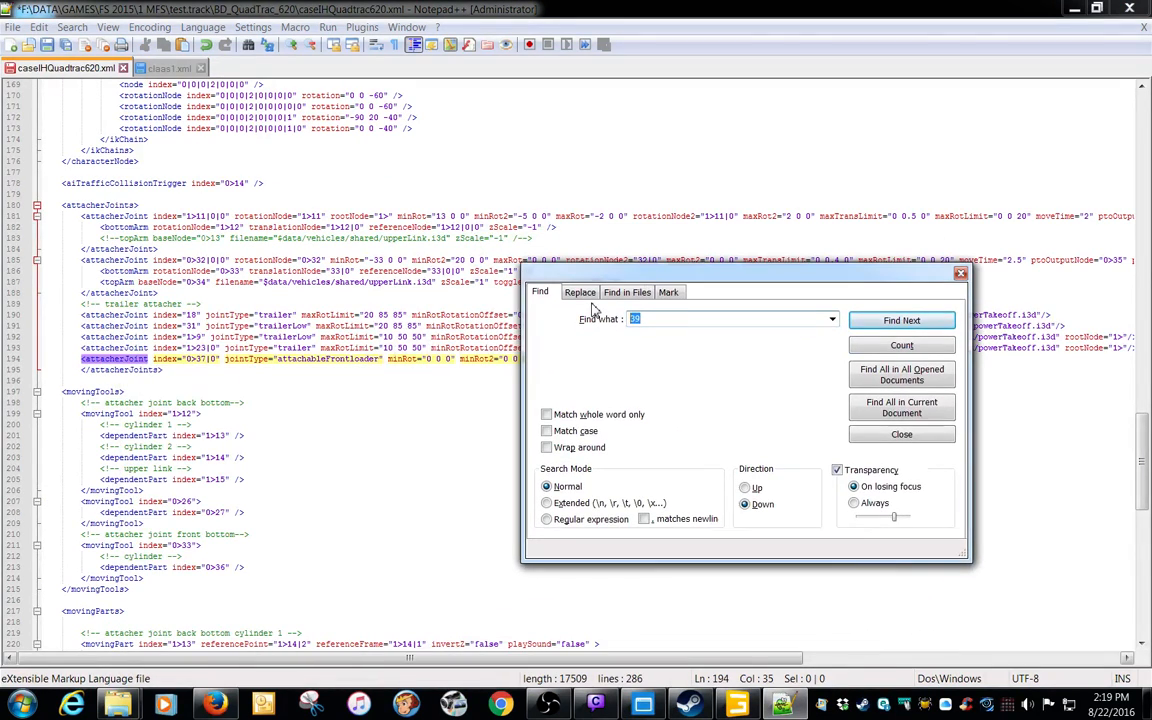
{"action": "type", "text": "animation"}
{"action": "key", "text": "Return"}
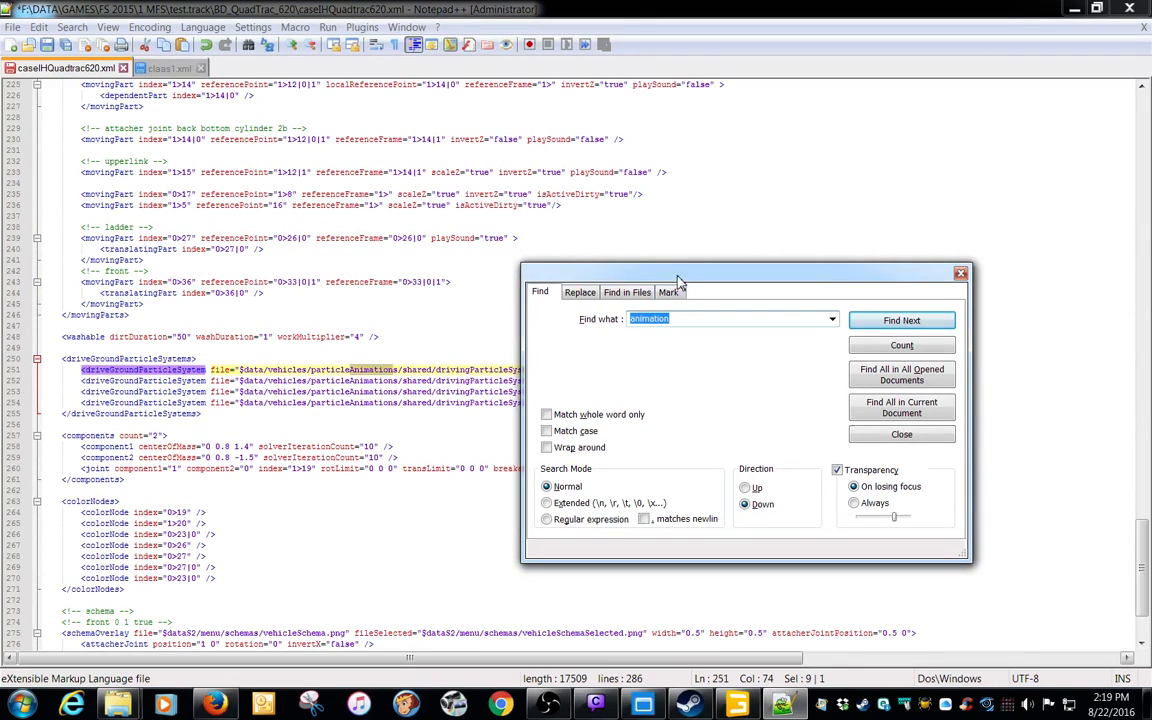
Repeat the animation search from the start of caseIHQuadtrac620.xml and check each match for an animations section
{"action": "left_click_drag", "start_coordinate": [600, 264], "coordinate": [540, 345]}
{"action": "left_click_drag", "start_coordinate": [1146, 567], "coordinate": [1141, 100]}
{"action": "left_click", "coordinate": [604, 141]}
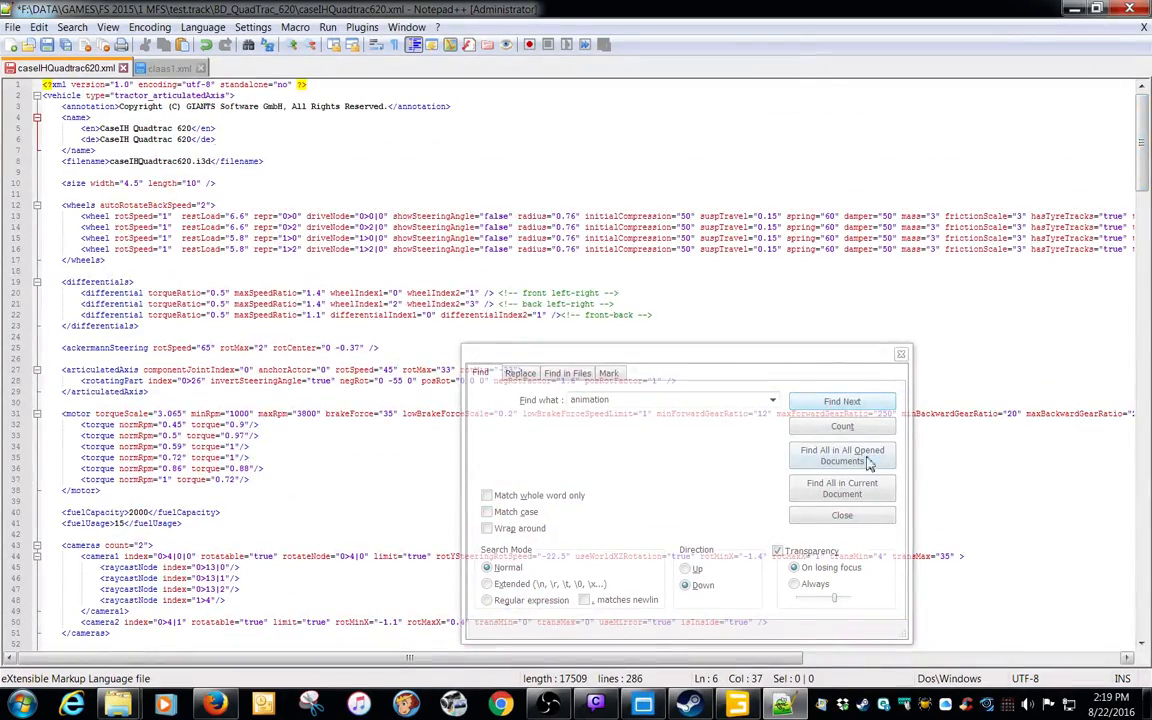
{"action": "left_click", "coordinate": [842, 401]}
{"action": "left_click_drag", "start_coordinate": [767, 358], "coordinate": [752, 474]}
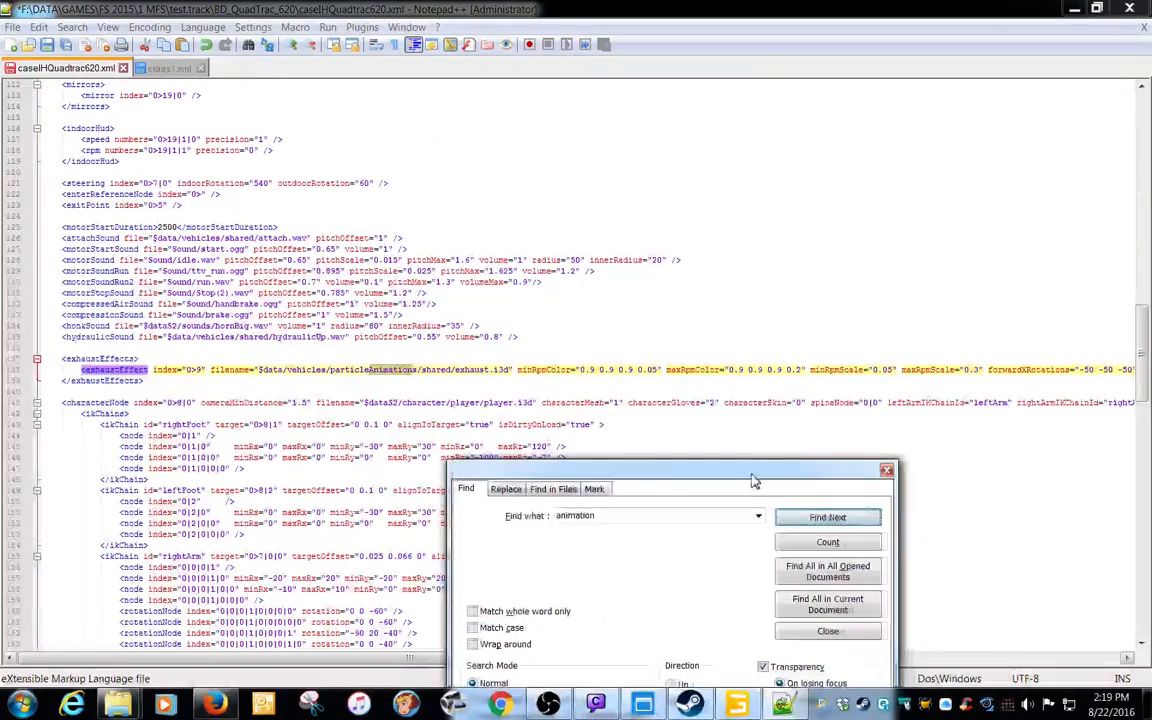
{"action": "left_click", "coordinate": [817, 518]}
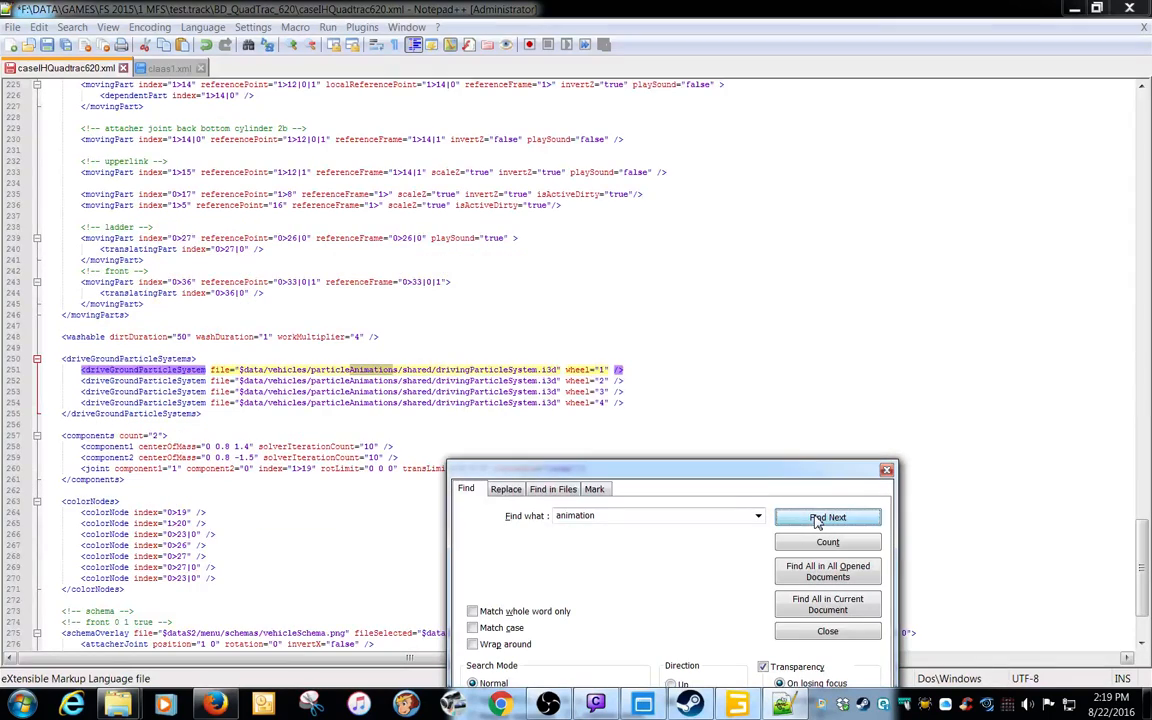
{"action": "left_click", "coordinate": [817, 518]}
{"action": "left_click", "coordinate": [817, 518]}
{"action": "left_click", "coordinate": [817, 518]}
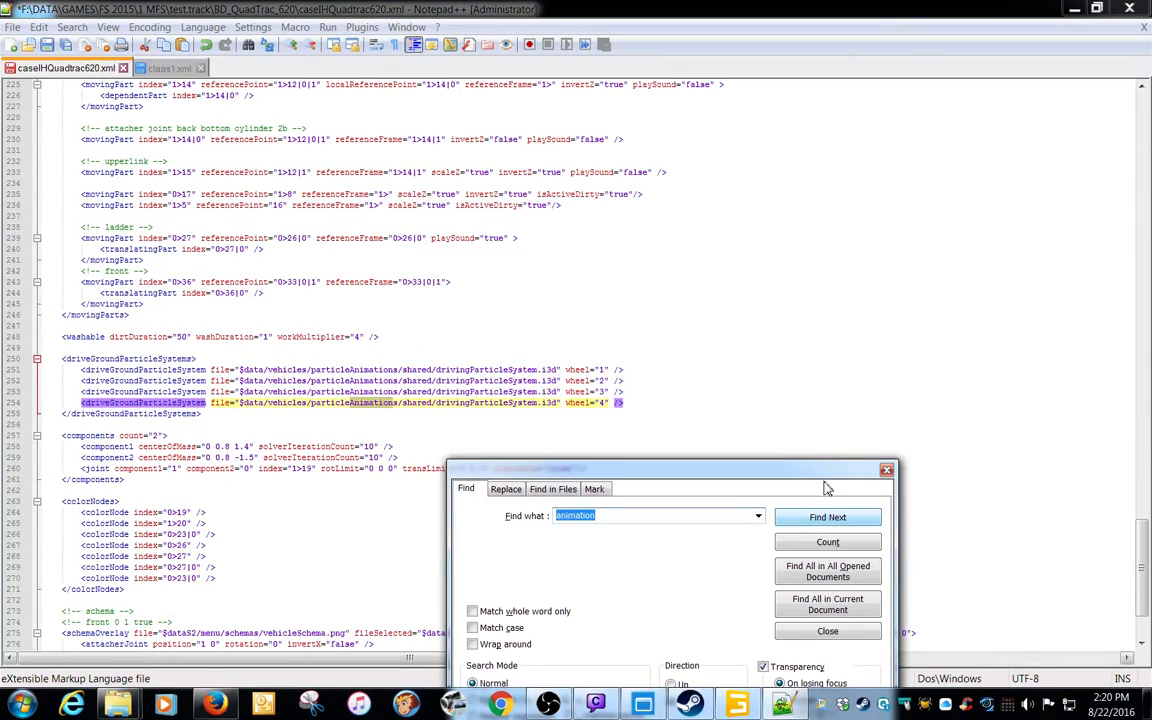
Close the search and save caseIHQuadtrac620.xml
{"action": "left_click", "coordinate": [886, 470]}
{"action": "scroll", "coordinate": [740, 404], "scroll_direction": "up", "scroll_amount": 20}
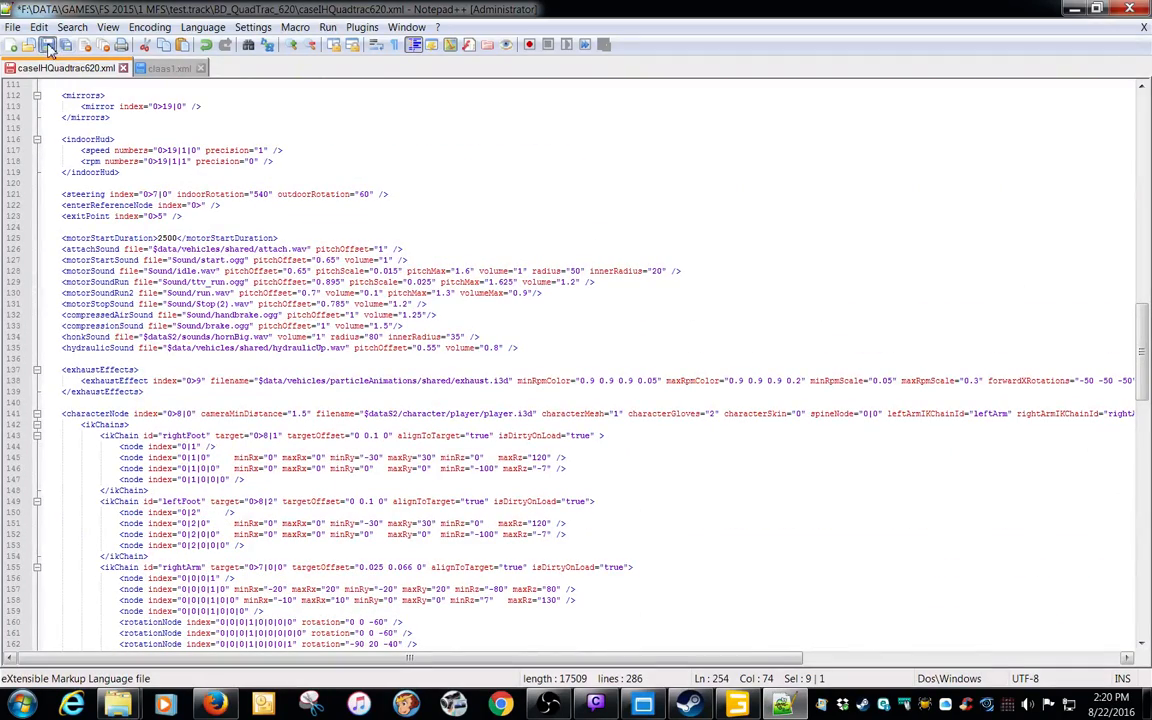
{"action": "key", "text": "ctrl+s"}
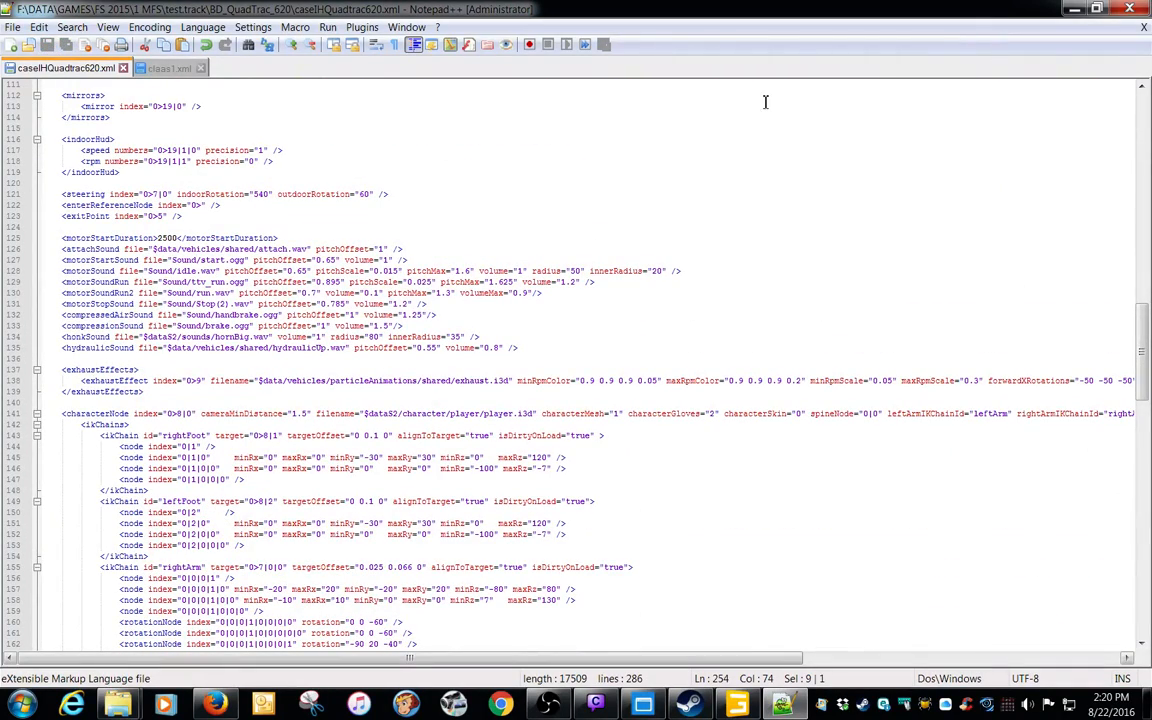
Launch Farming Simulator 15 from the desktop and start the career savegame on the TopGear map
{"action": "left_click", "coordinate": [1074, 9]}
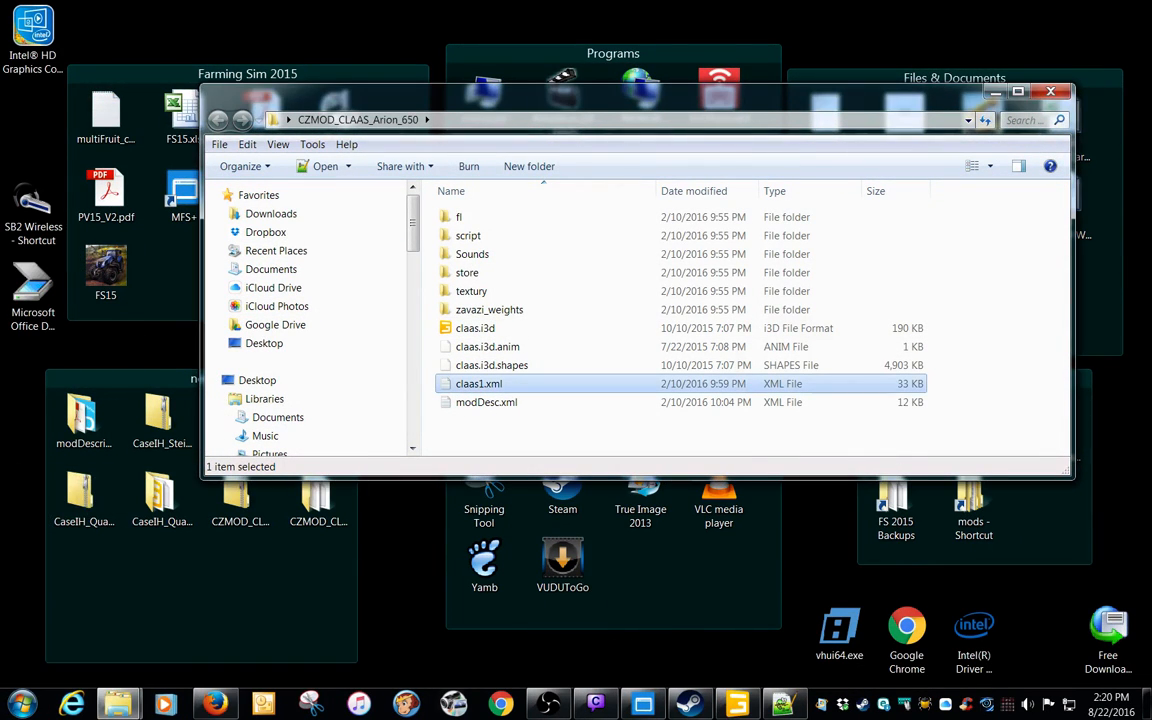
{"action": "double_click", "coordinate": [104, 272]}
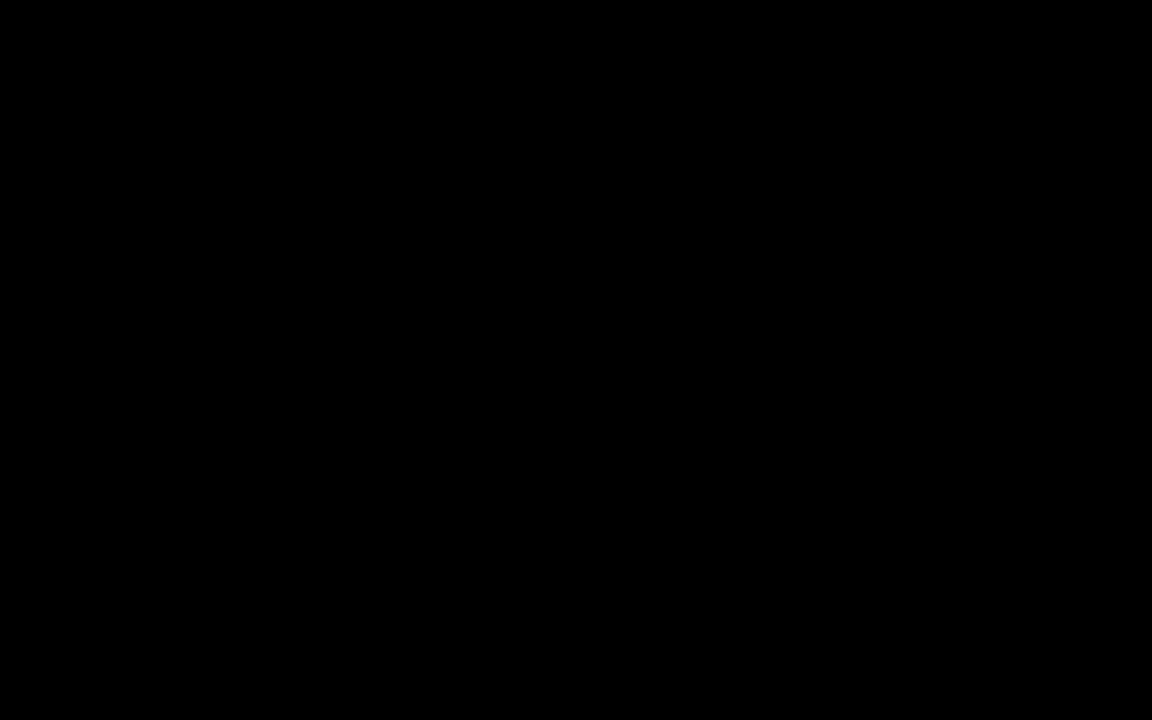
{"action": "left_click", "coordinate": [645, 426]}
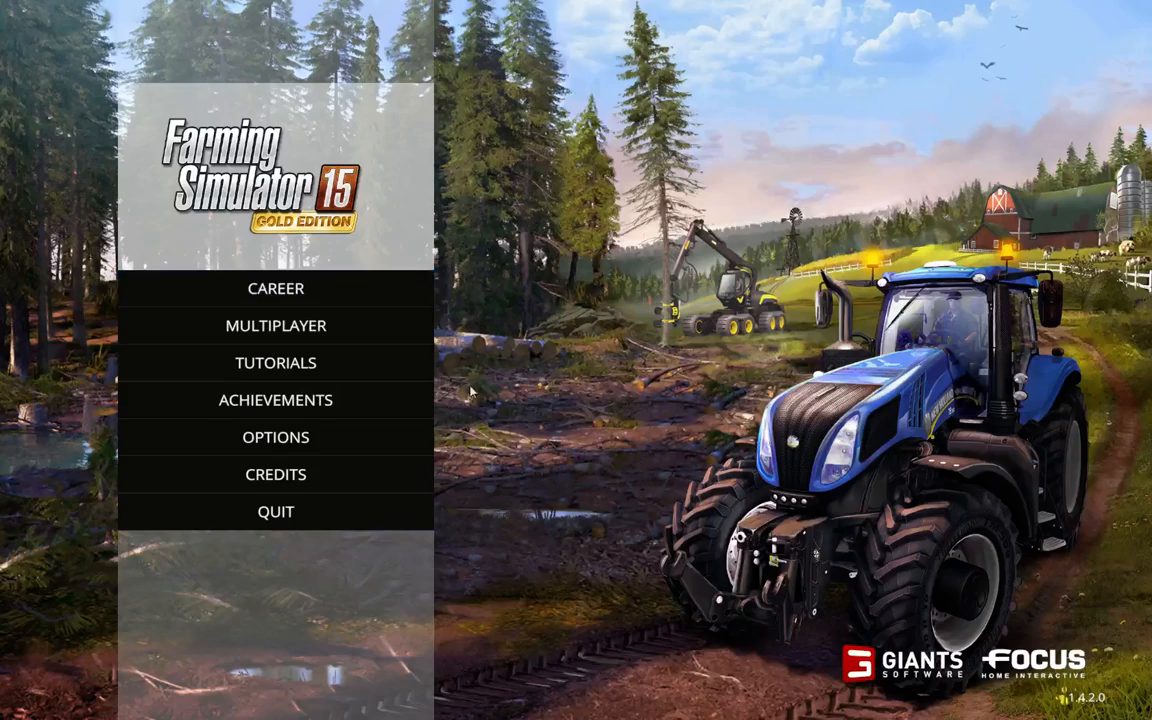
{"action": "left_click", "coordinate": [352, 297]}
{"action": "double_click", "coordinate": [407, 202]}
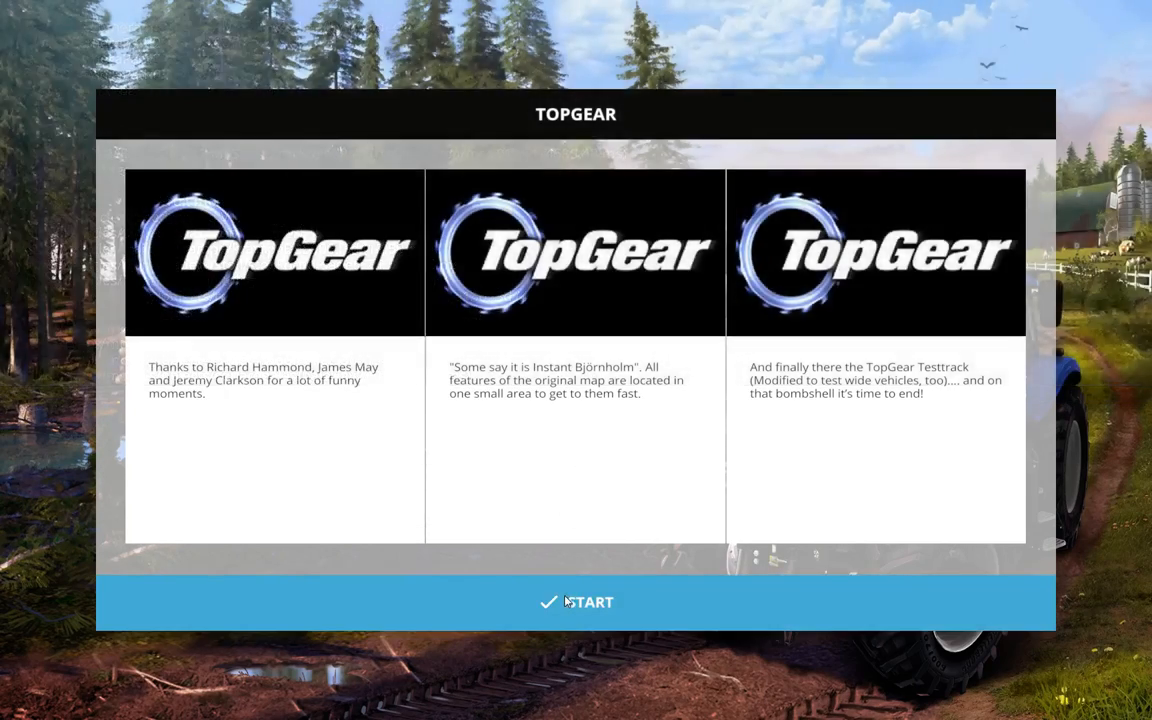
{"action": "left_click", "coordinate": [580, 602]}
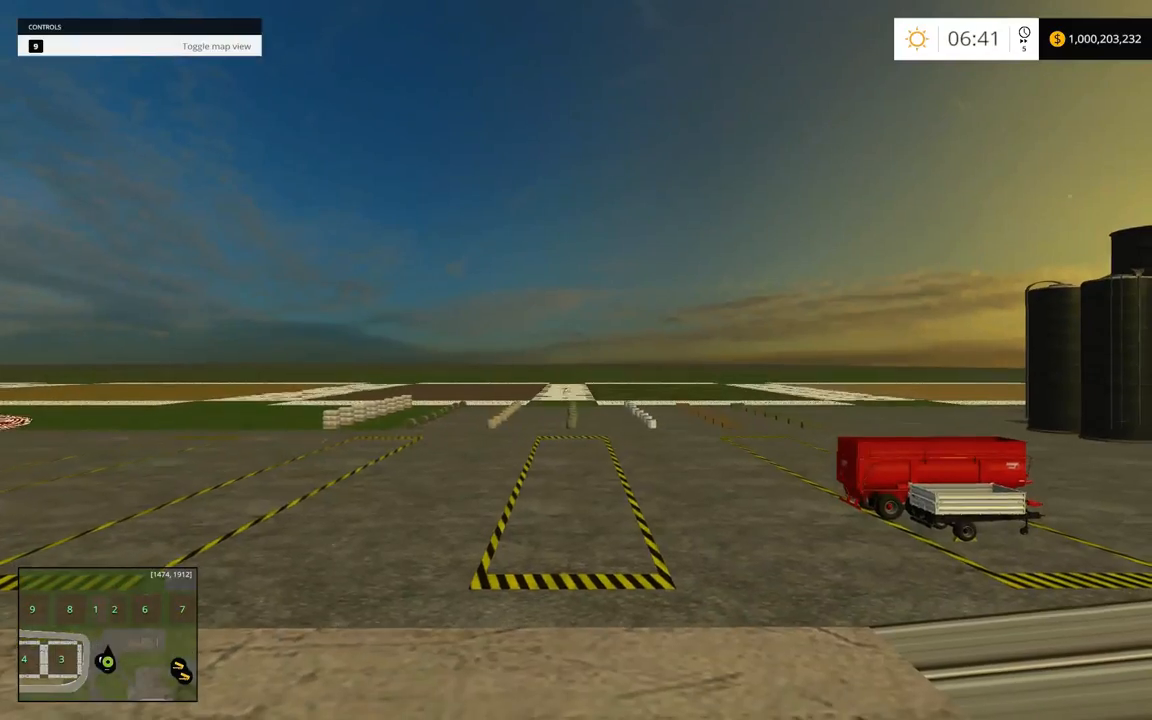
Buy the Case IH Quadtrac 620 in grey from the shop's mod tractors and return to the map
{"action": "key", "text": "p"}
{"action": "left_click", "coordinate": [1021, 125]}
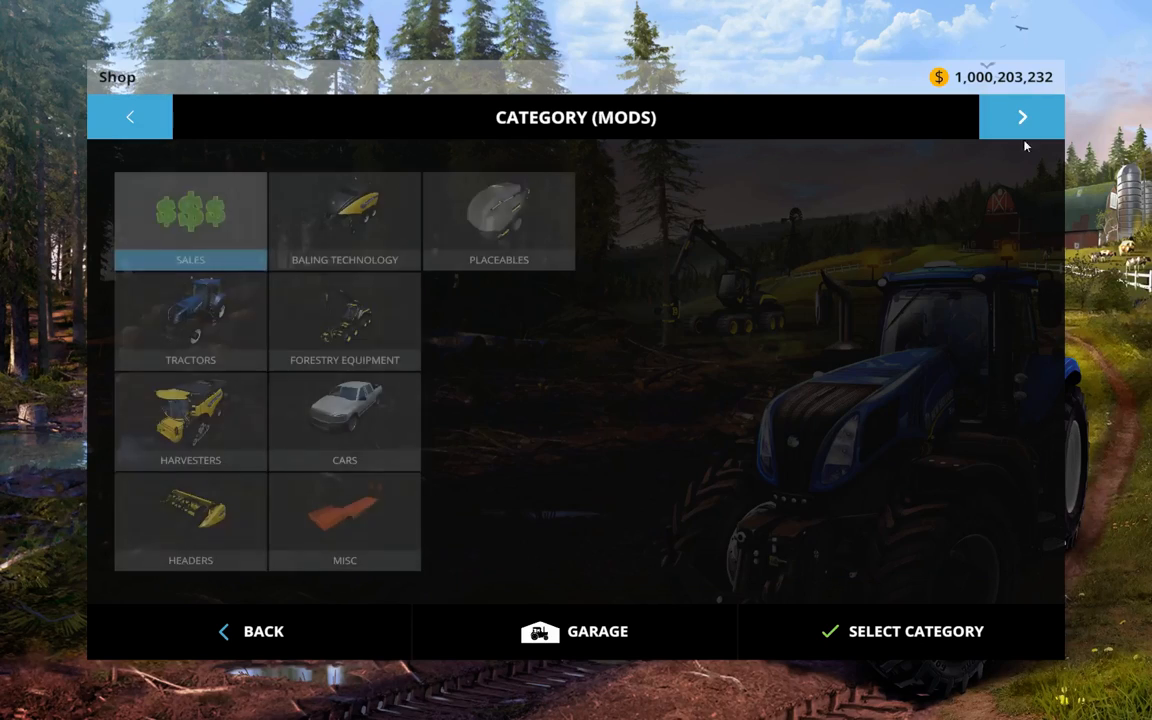
{"action": "left_click", "coordinate": [235, 315]}
{"action": "left_click", "coordinate": [248, 273]}
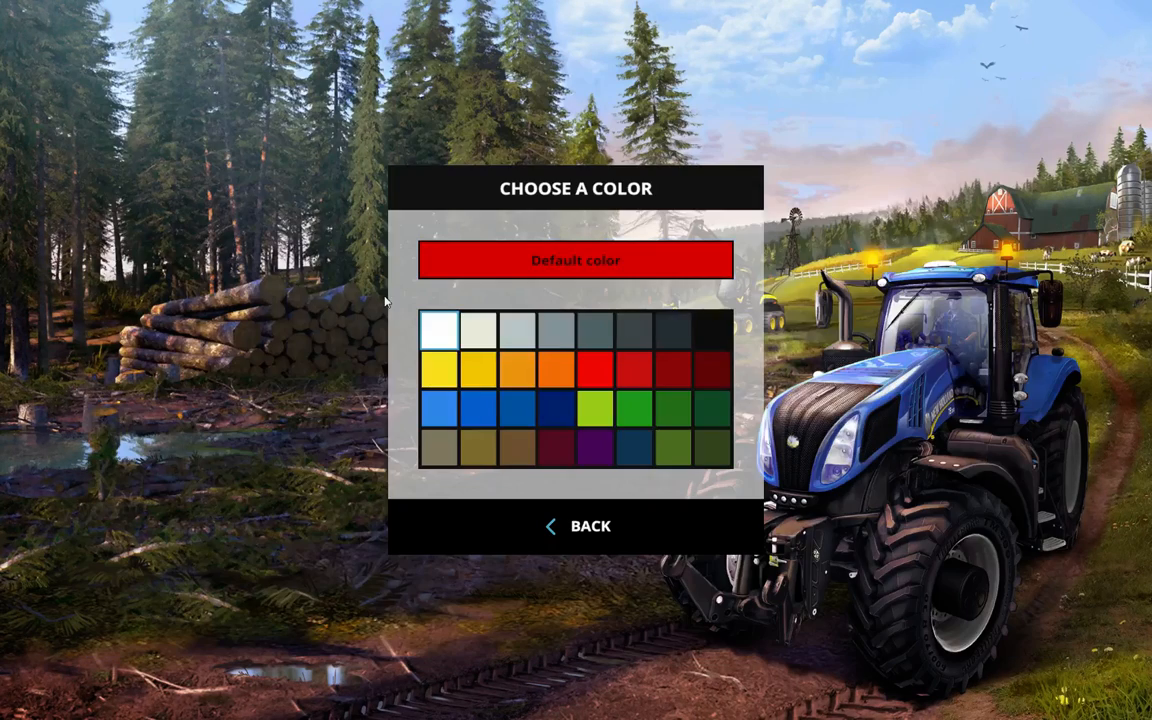
{"action": "left_click", "coordinate": [541, 344]}
{"action": "left_click", "coordinate": [545, 455]}
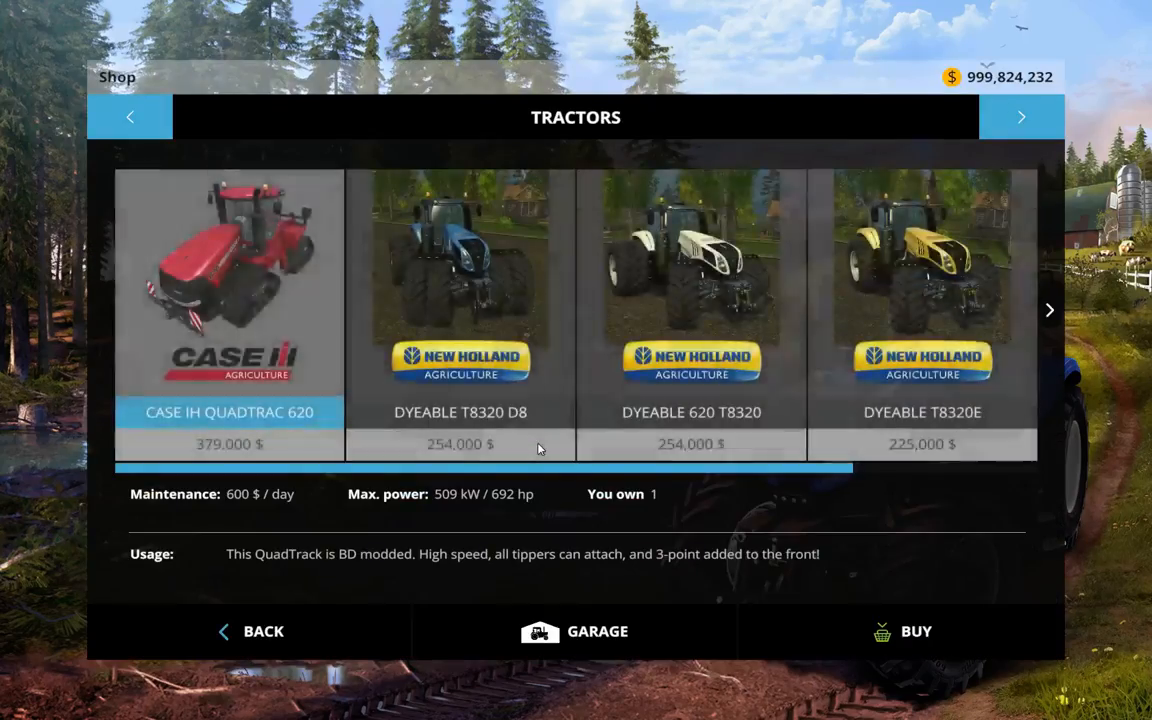
{"action": "key", "text": "Escape"}
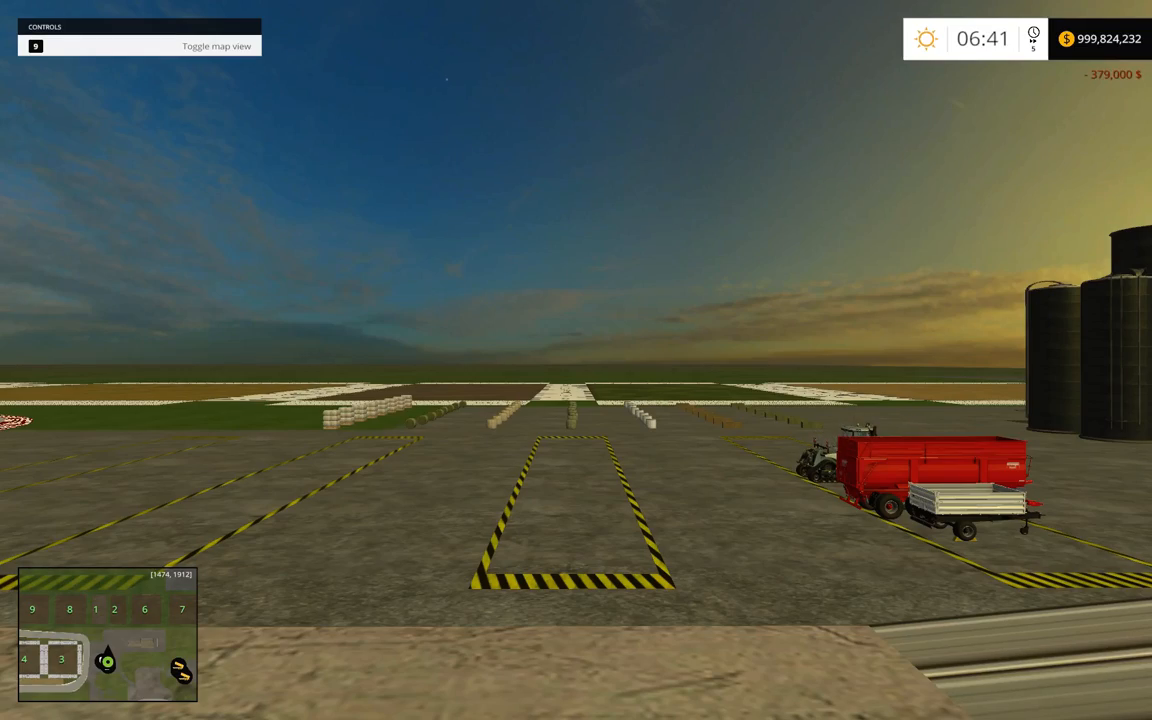
Enter the purchased Quadtrac 620 and check the console log for loading errors
{"action": "key", "text": "Tab"}
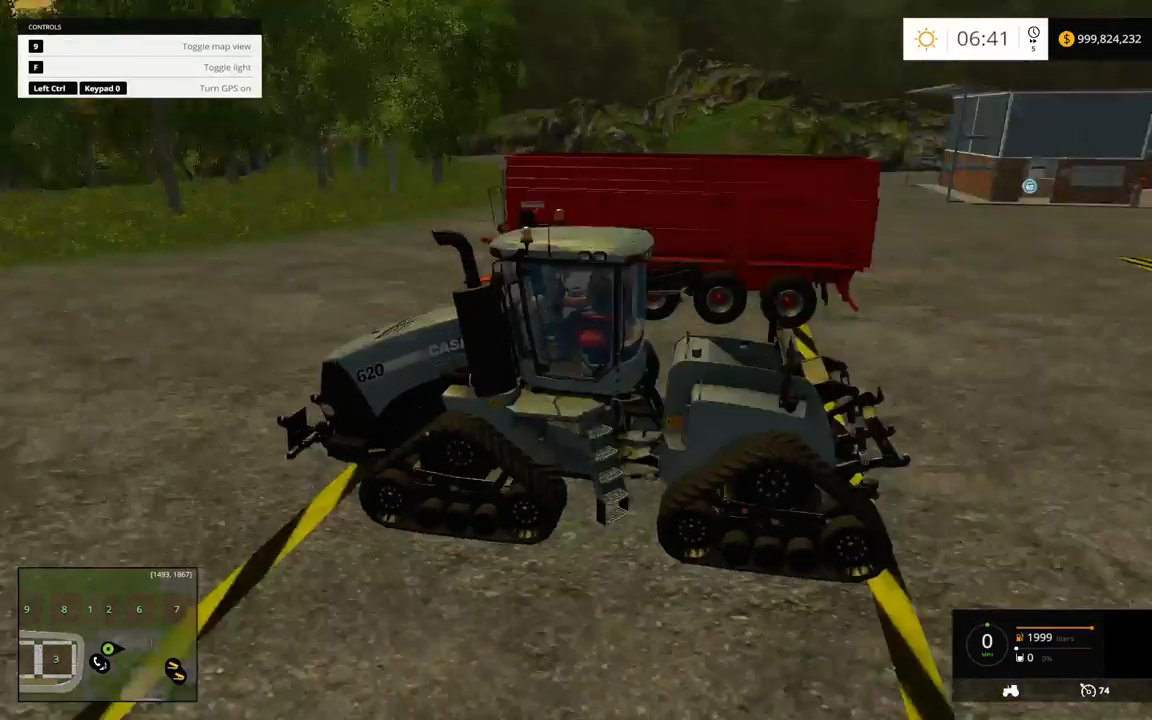
{"action": "key", "text": "grave"}
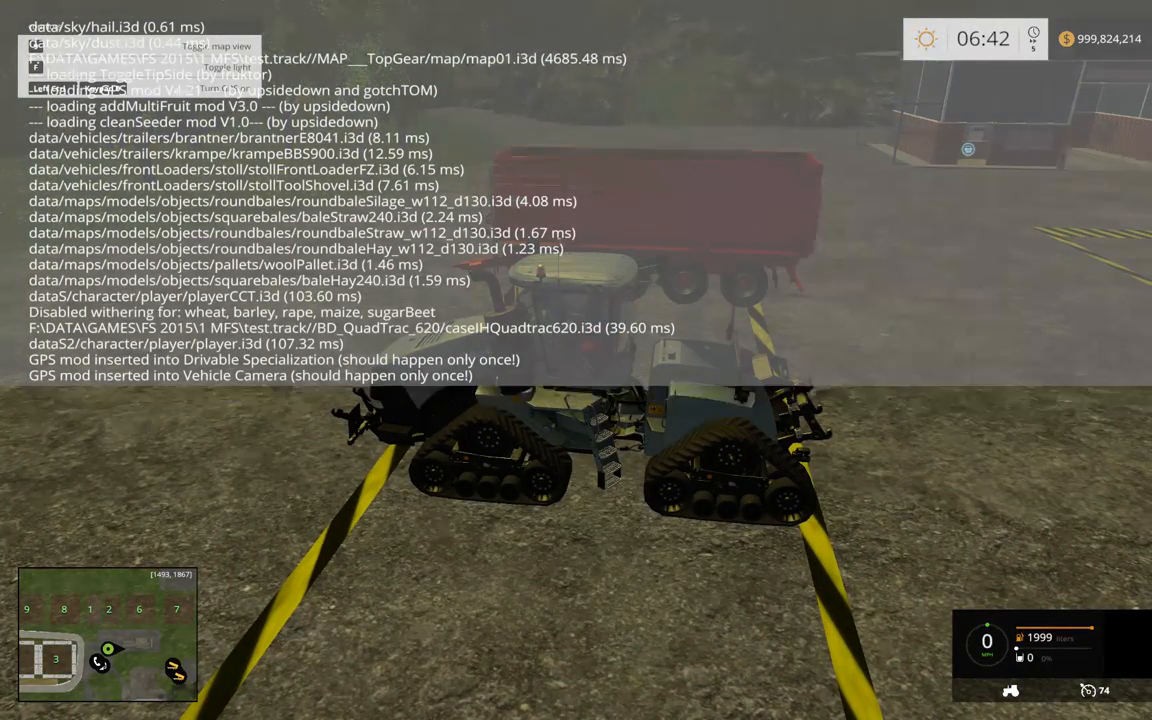
{"action": "key", "text": "grave"}
Drive the Quadtrac 620 up to the Stoll front loader beside the red Krampe trailer and attach the loader
{"action": "key", "text": "s"}
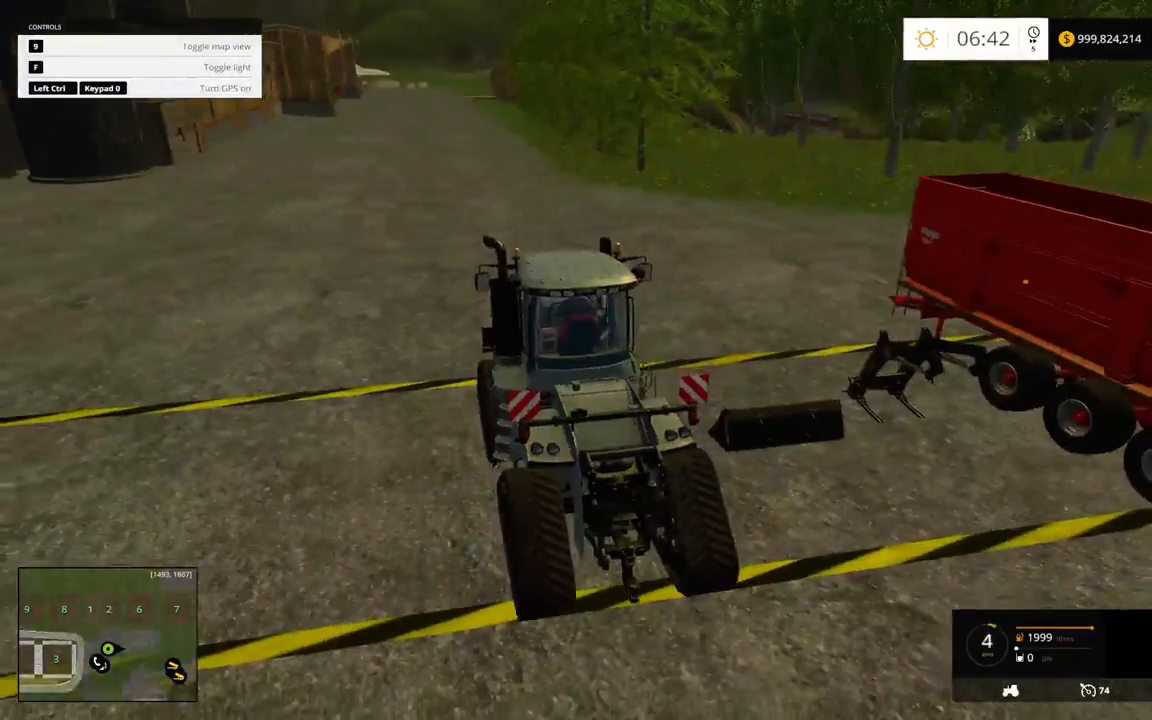
{"action": "key", "text": "d"}
{"action": "key", "text": "w"}
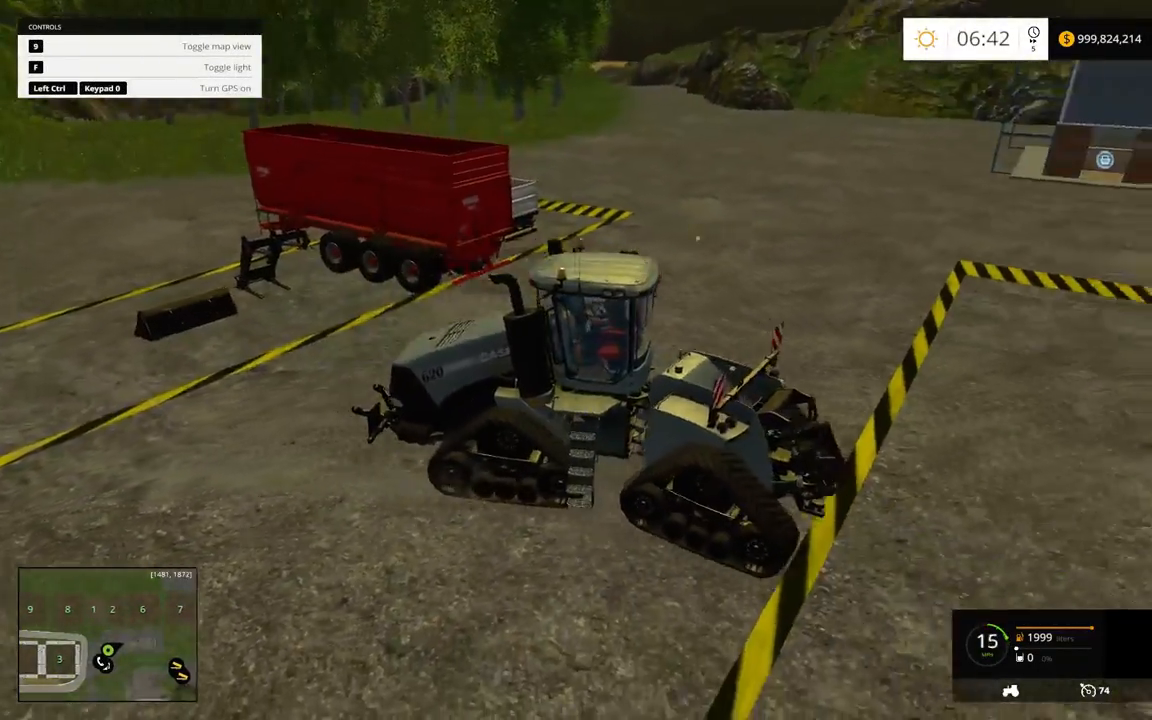
{"action": "key", "text": "w"}
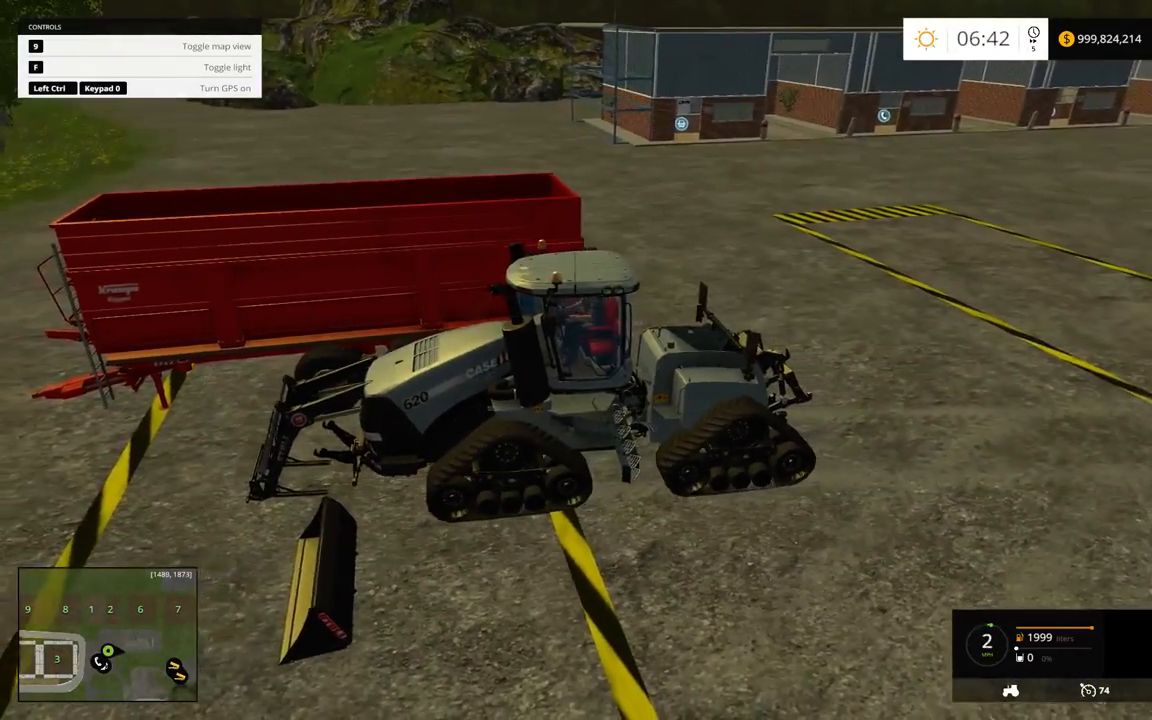
{"action": "key", "text": "w"}
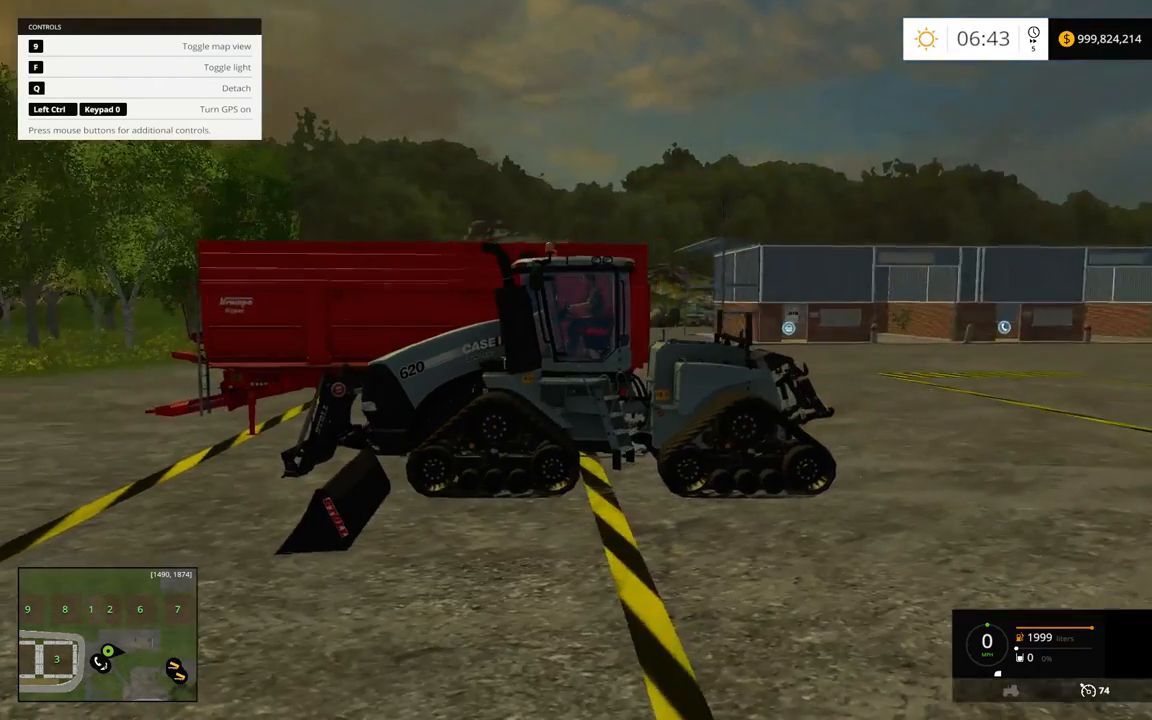
Reverse, line the front loader up with the Stoll shovel and attach the shovel to it
{"action": "key", "text": "s"}
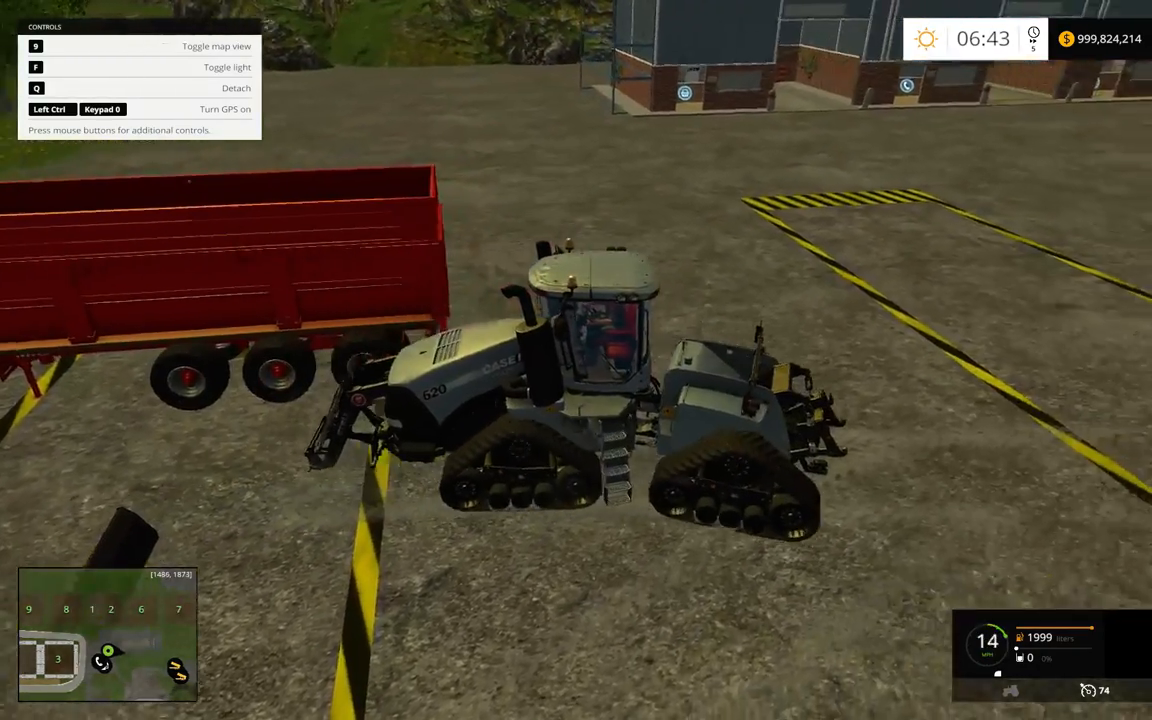
{"action": "key", "text": "d"}
{"action": "key", "text": "w"}
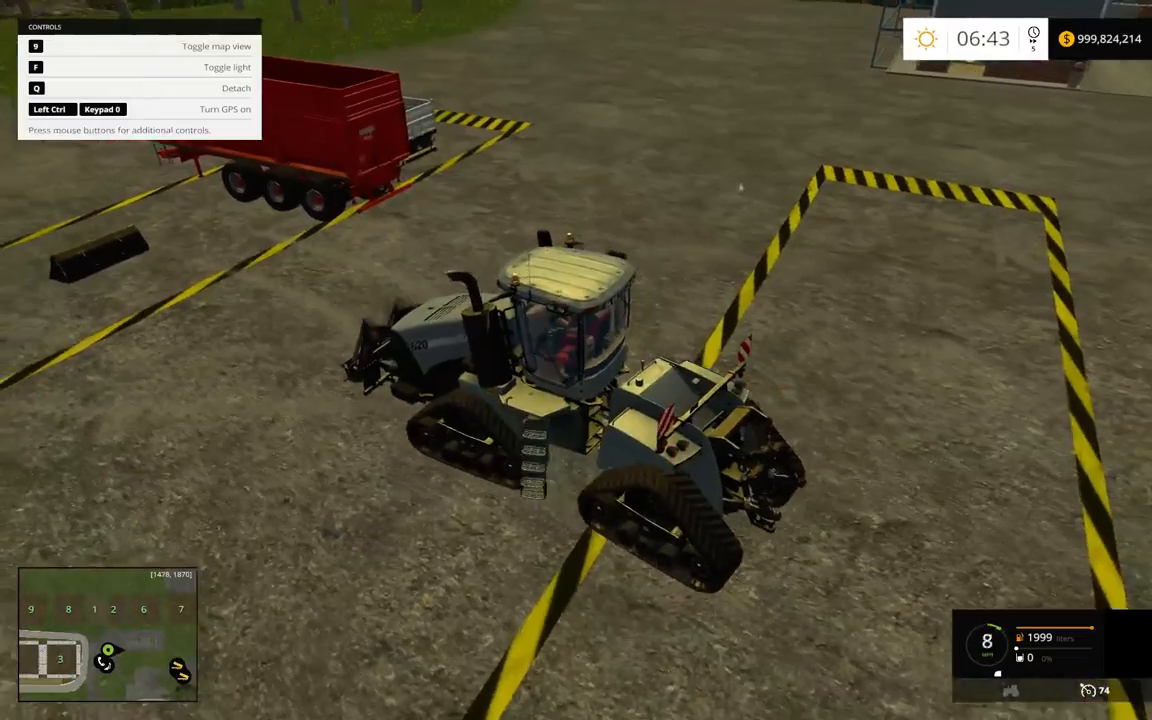
{"action": "key", "text": "w"}
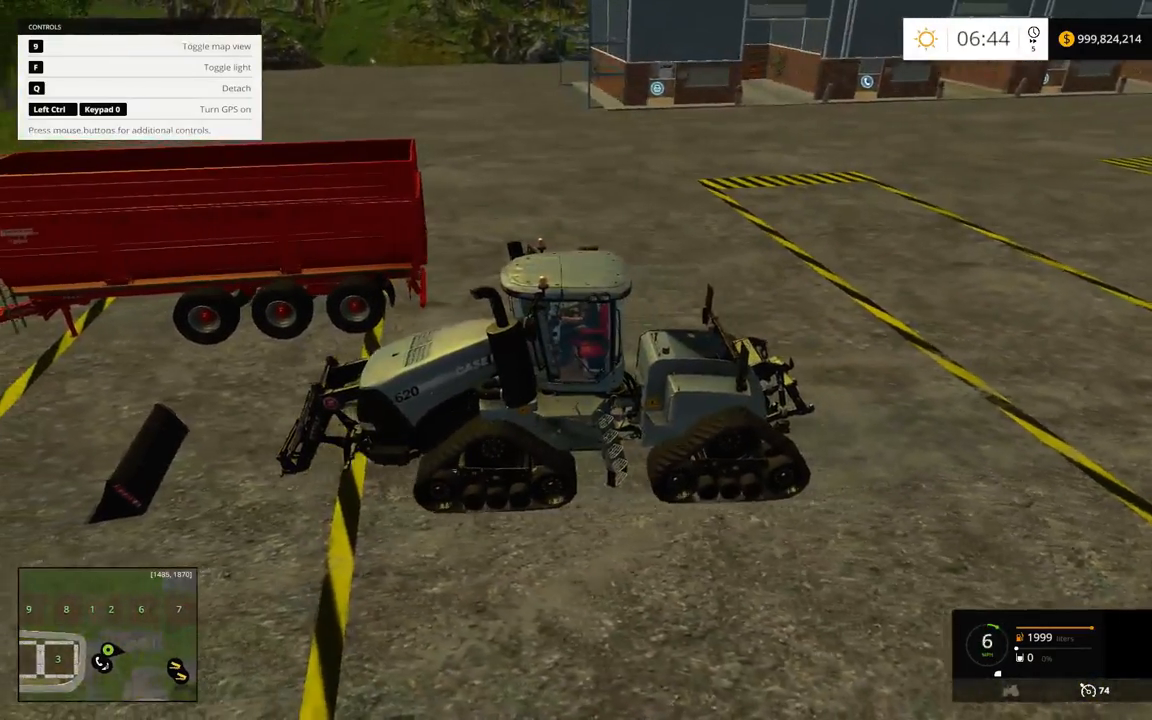
{"action": "key", "text": "q"}
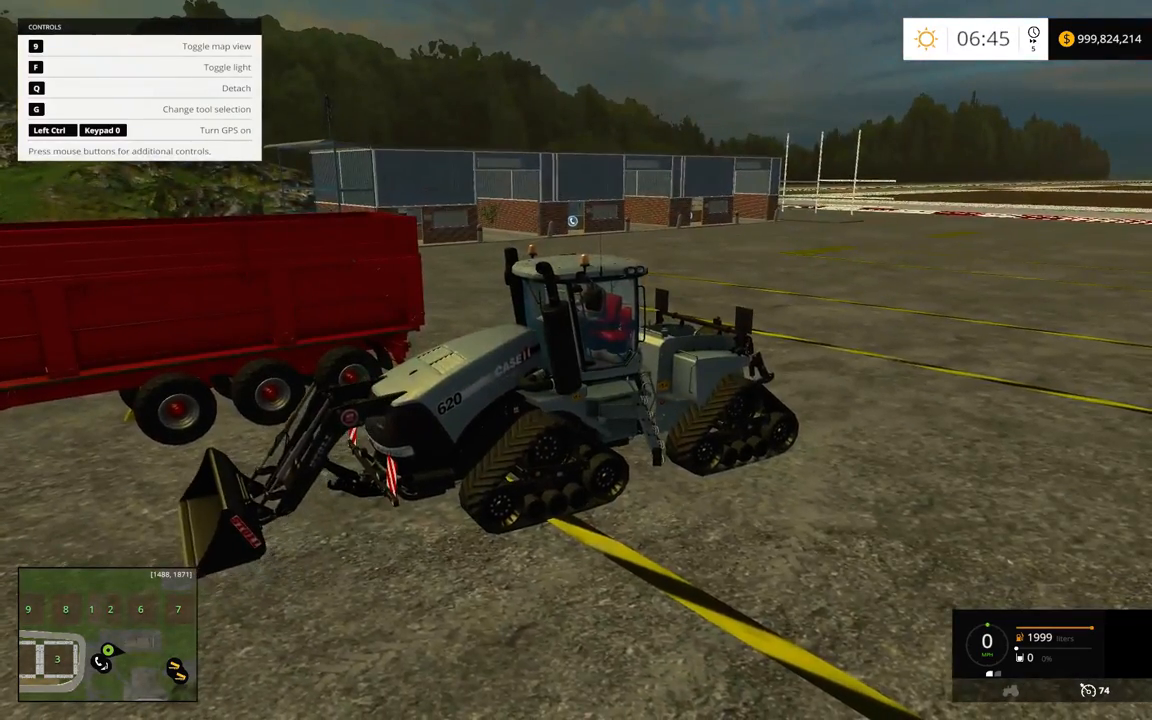
Move the Quadtrac with loader and shovel away from the red trailer and park it on open ground
{"action": "key", "text": "s"}
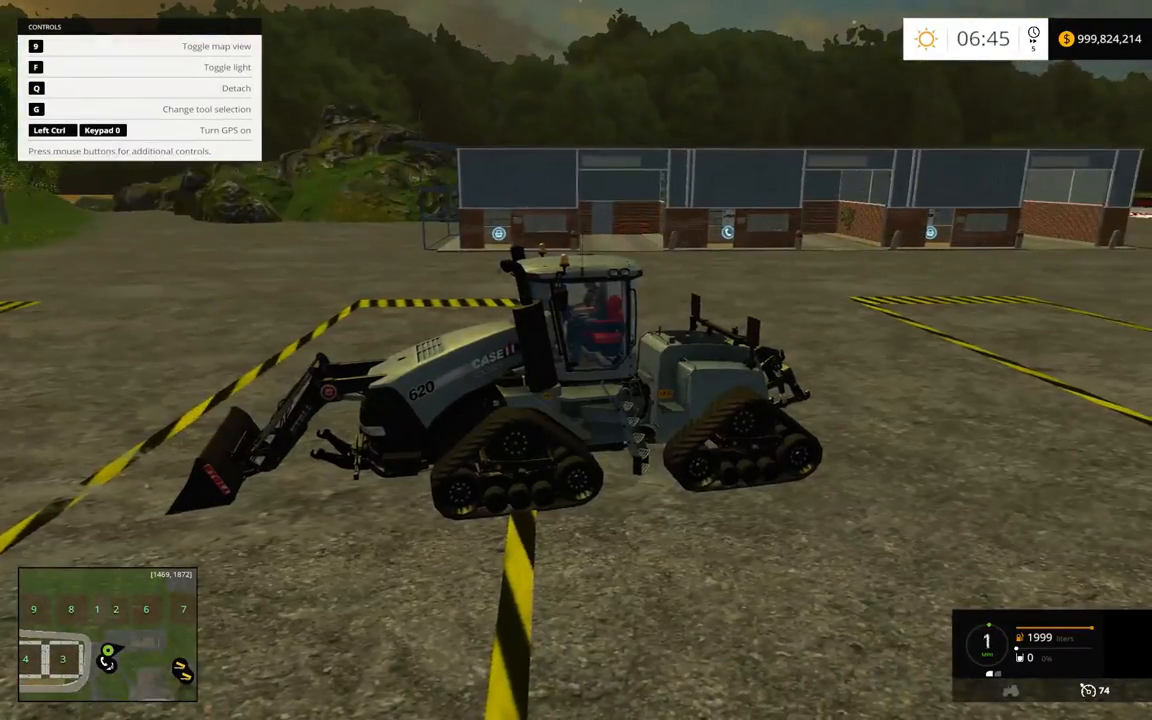
{"action": "key", "text": "w"}
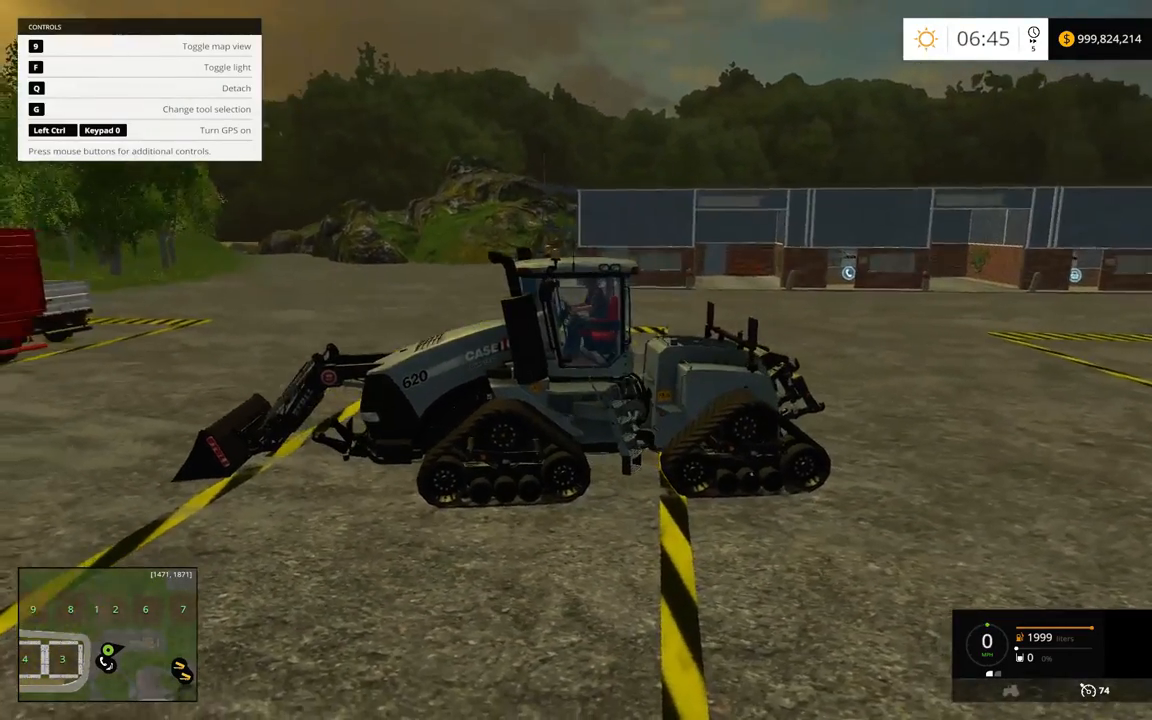
{"action": "key", "text": "Escape"}
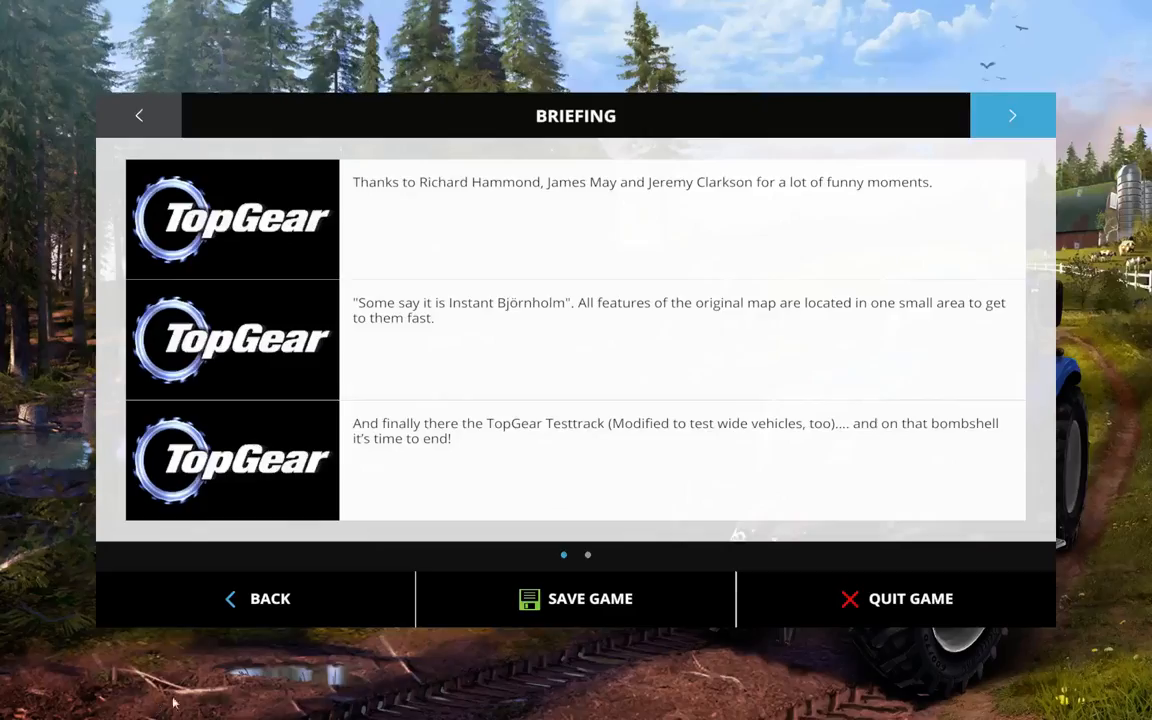
{"action": "key", "text": "Escape"}
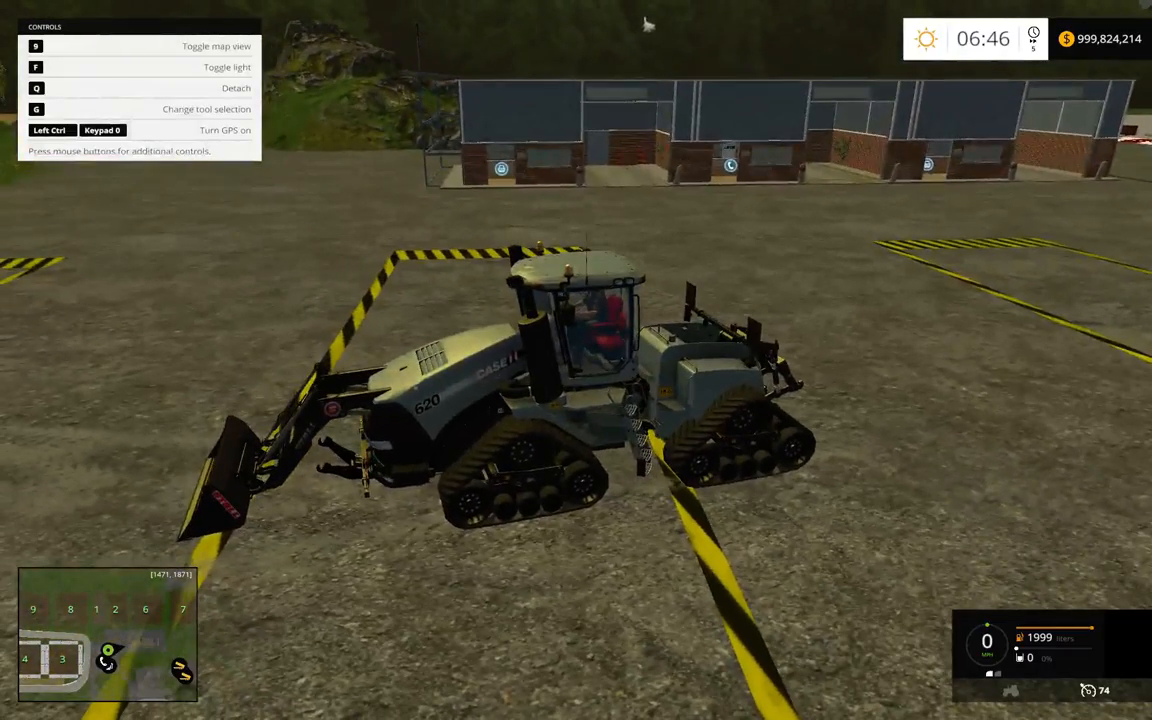
Test the shovel coupling by detaching the shovel from the front loader and reattaching it repeatedly
{"action": "key", "text": "q"}
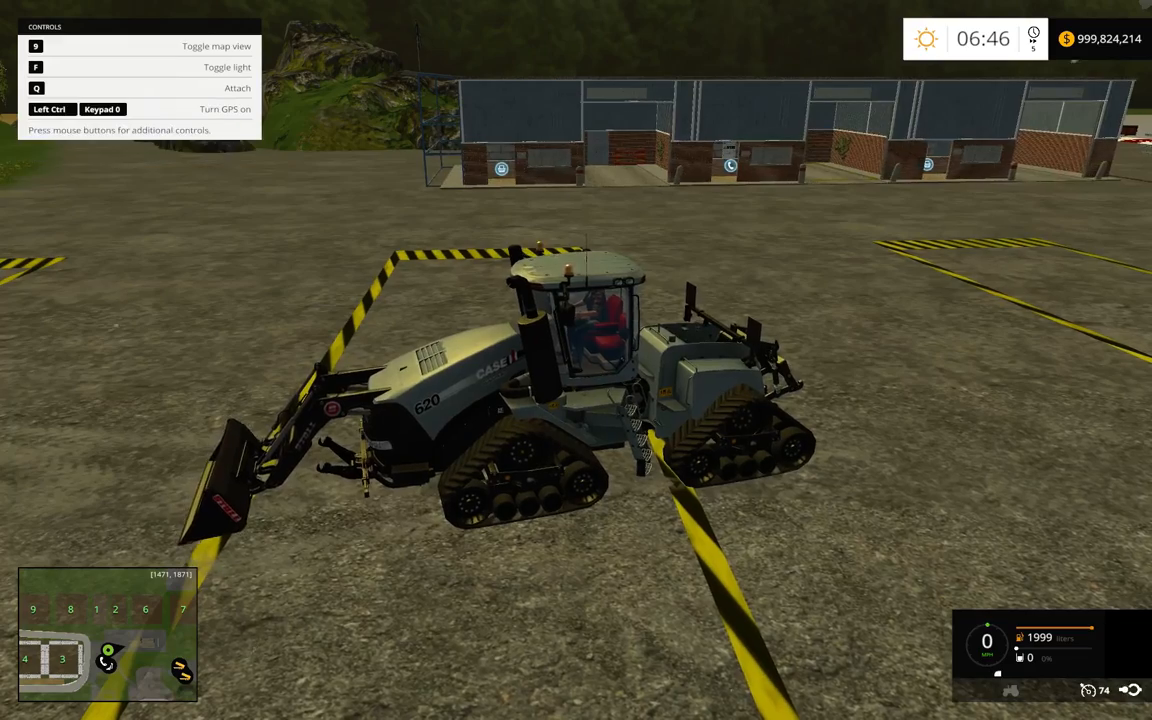
{"action": "key", "text": "q"}
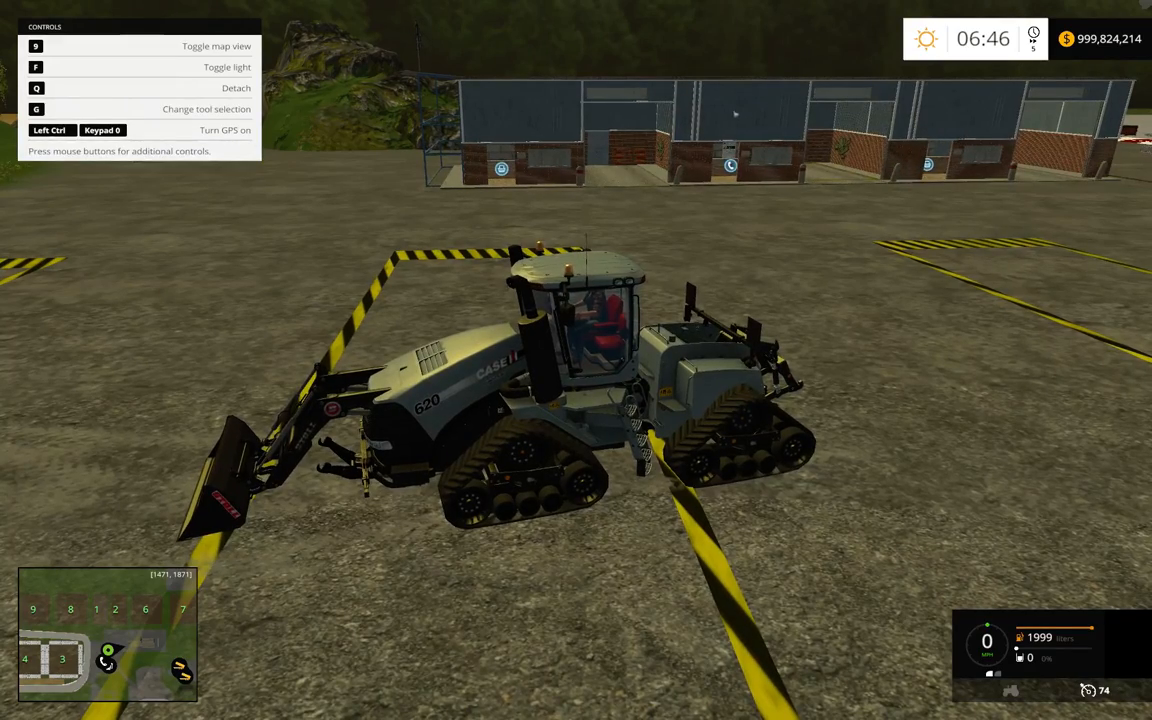
{"action": "key", "text": "q"}
Detach the front loader with its shovel from the Quadtrac, back away, and drive in again to reattach it
{"action": "key", "text": "q"}
{"action": "key", "text": "g"}
{"action": "key", "text": "q"}
{"action": "key", "text": "s"}
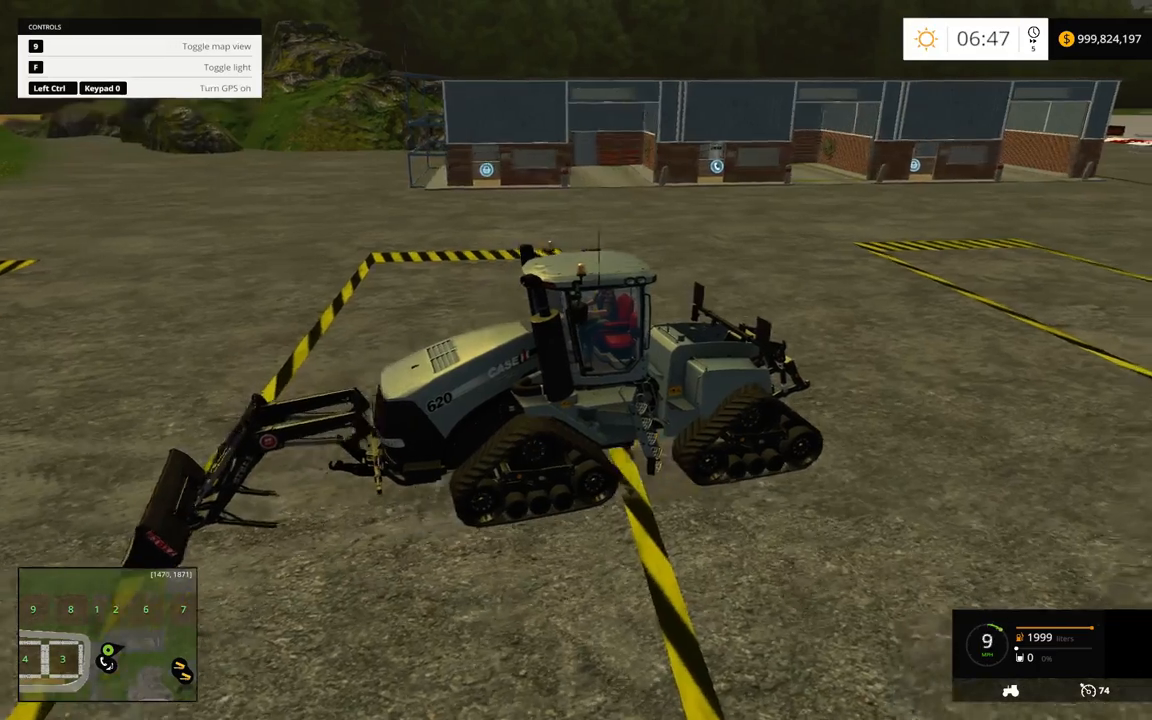
{"action": "key", "text": "w"}
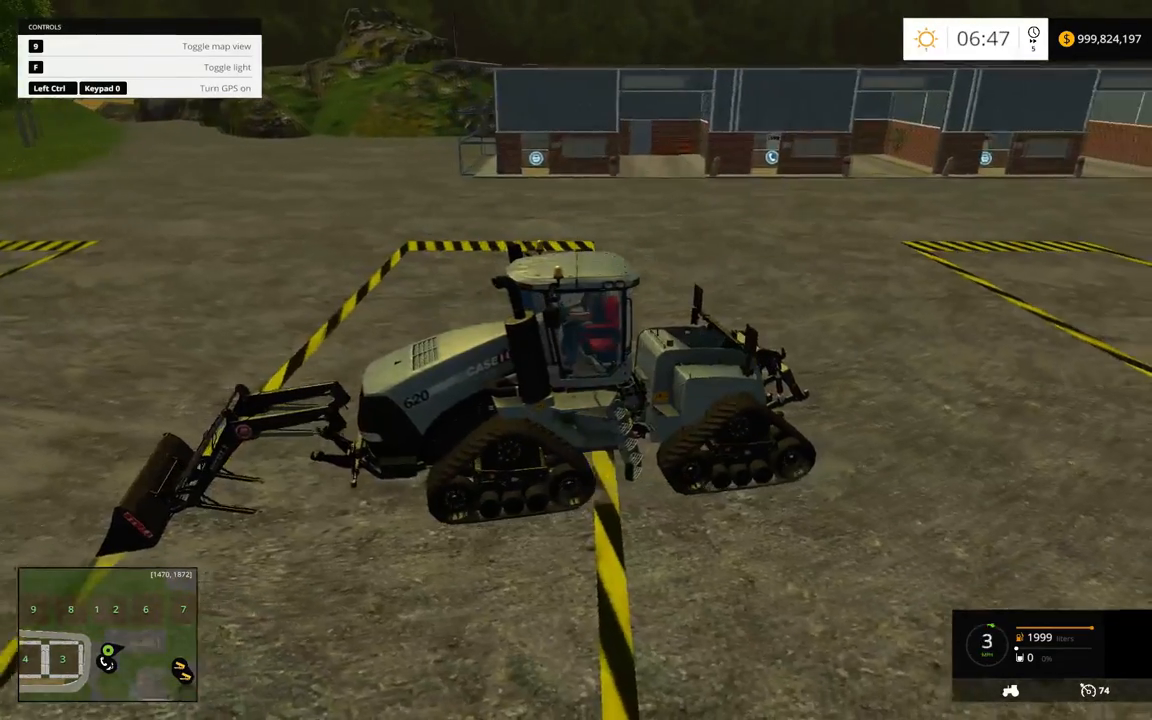
{"action": "key", "text": "q"}
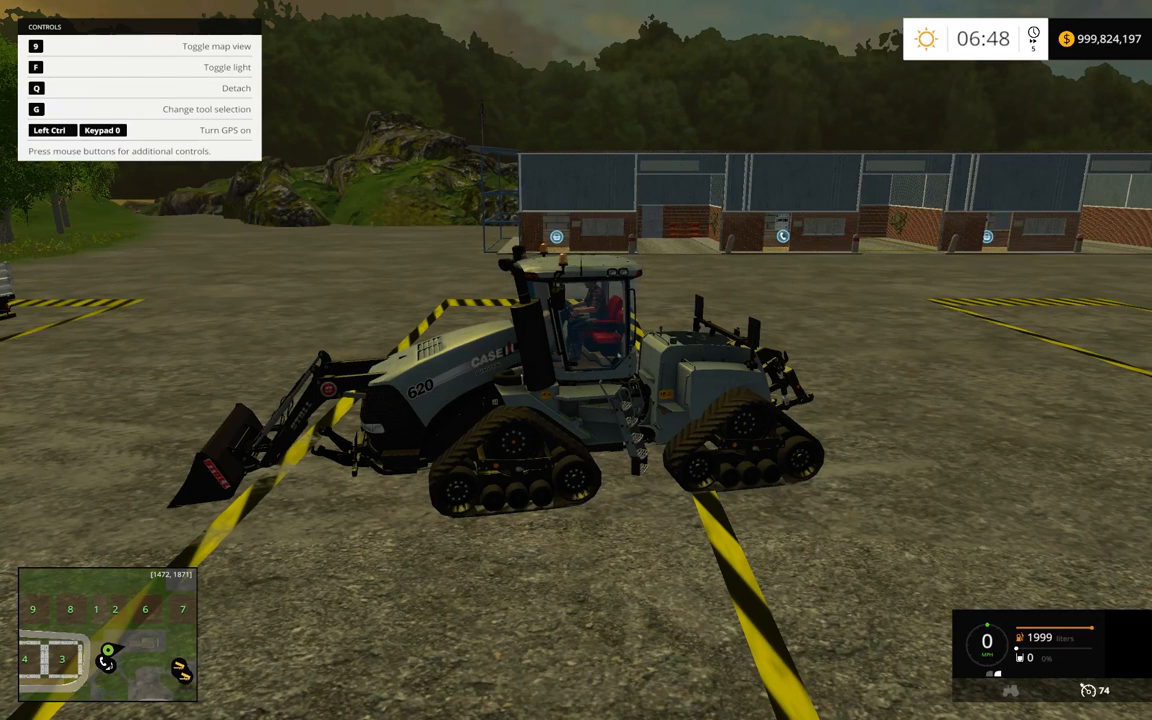
Pause the game, switch to Internet Explorer and view your own YouTube channel as a subscriber
{"action": "key", "text": "Escape"}
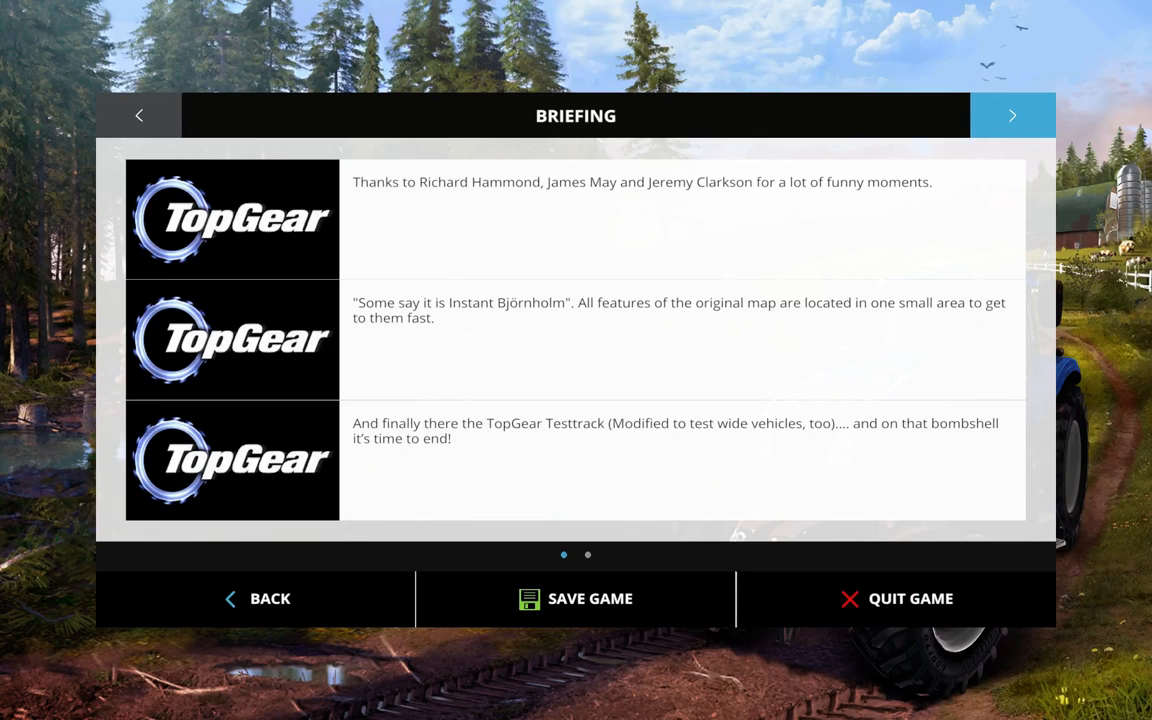
{"action": "key", "text": "alt+Tab"}
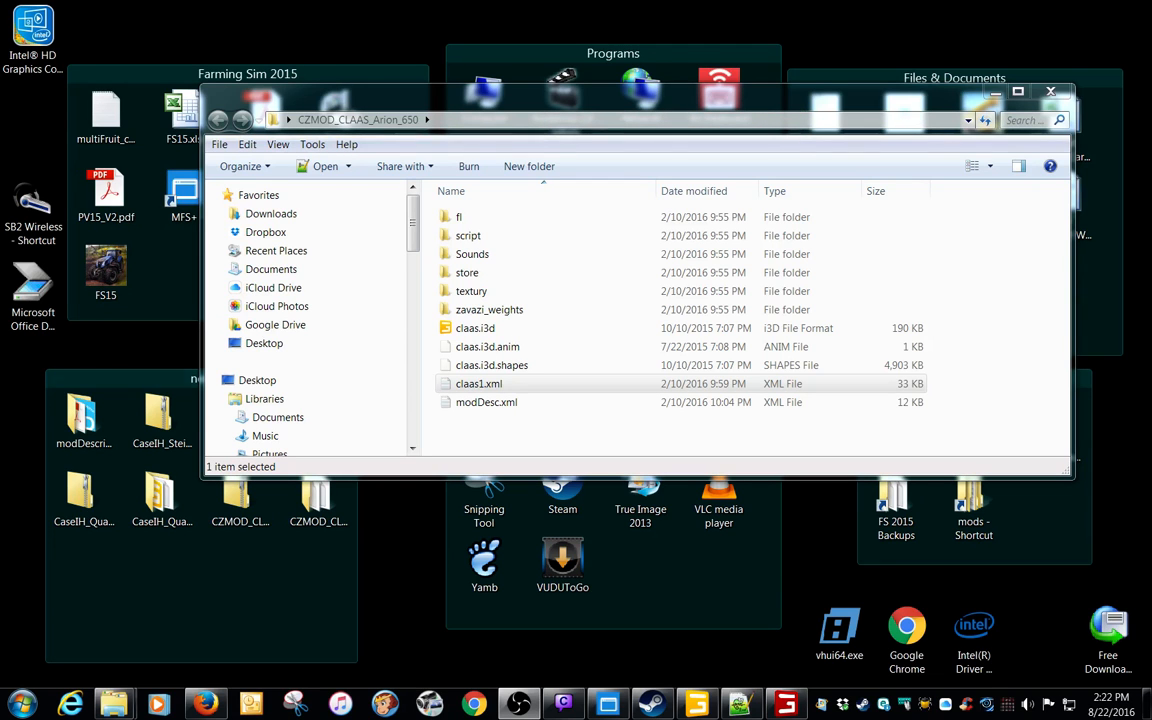
{"action": "left_click", "coordinate": [78, 705]}
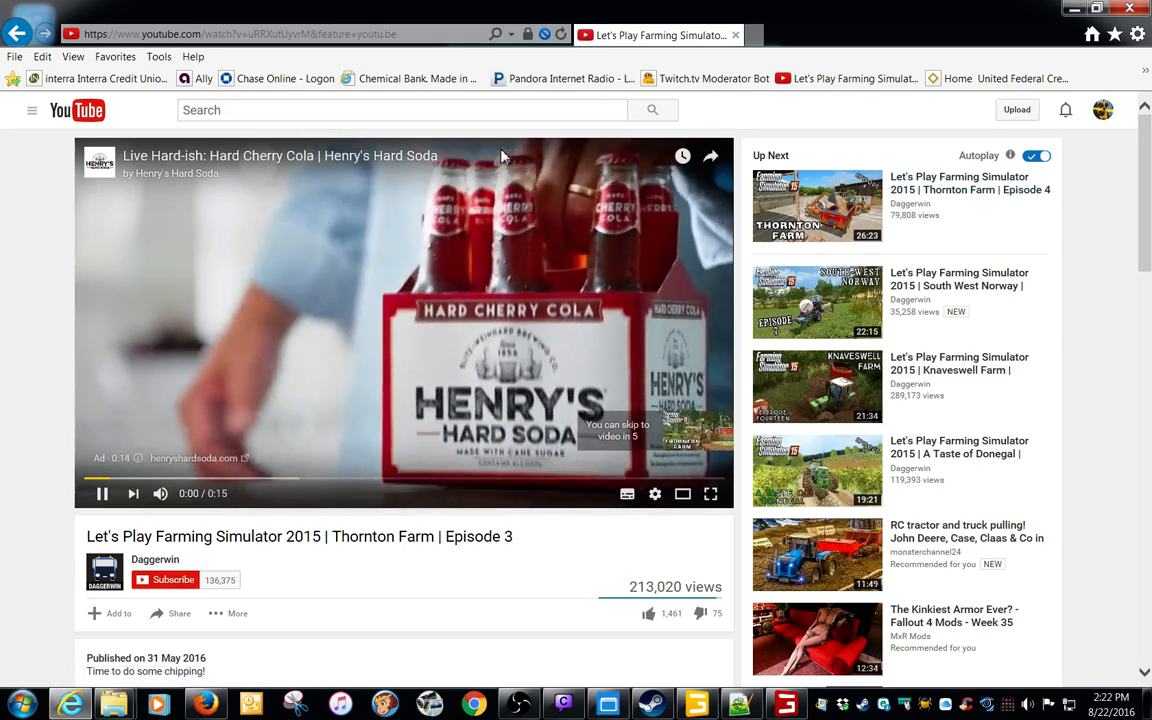
{"action": "left_click", "coordinate": [32, 110]}
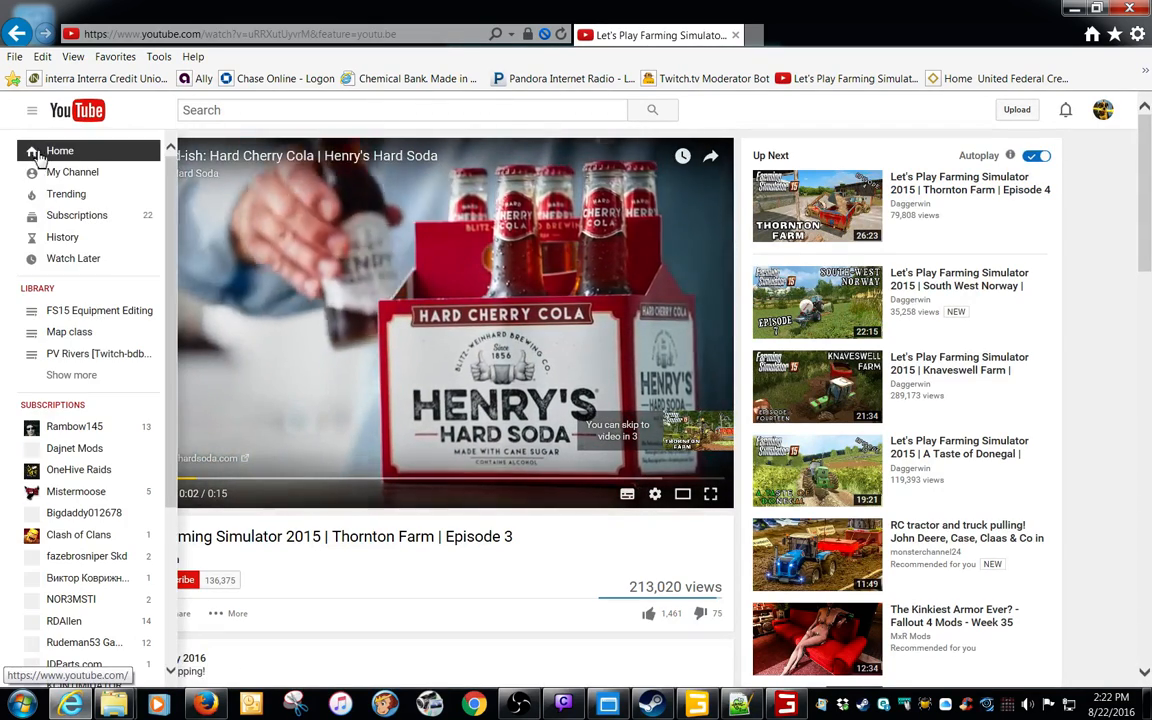
{"action": "left_click", "coordinate": [70, 172]}
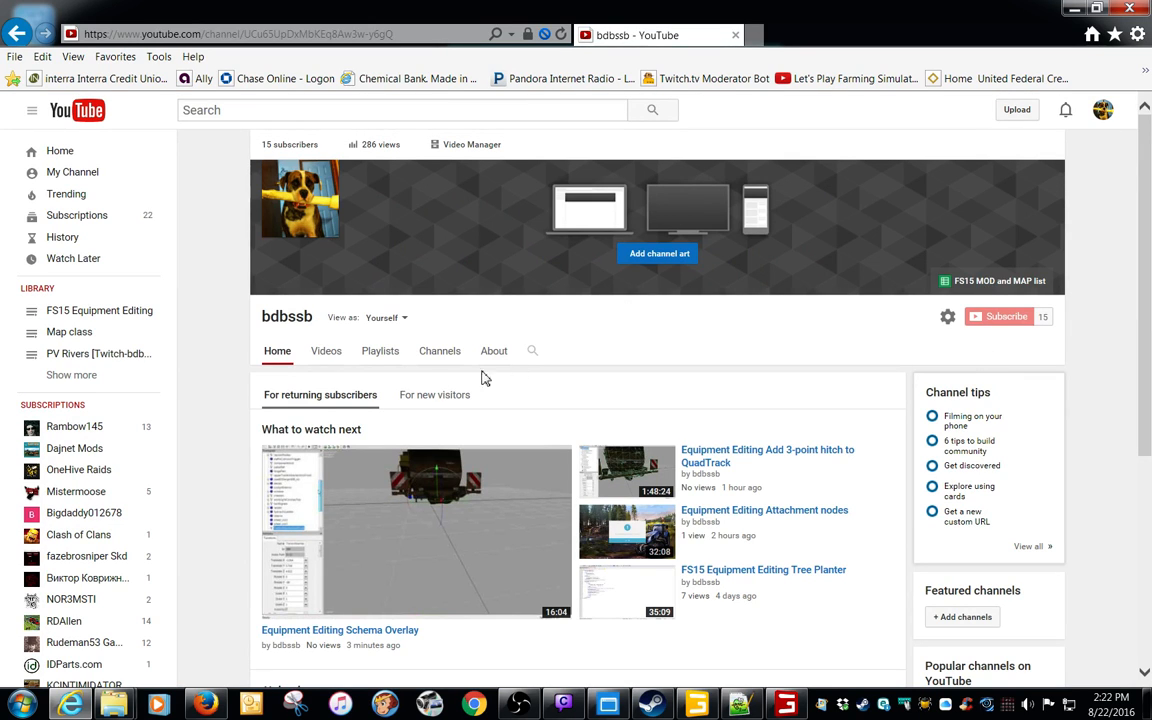
{"action": "left_click", "coordinate": [392, 319]}
{"action": "left_click", "coordinate": [353, 367]}
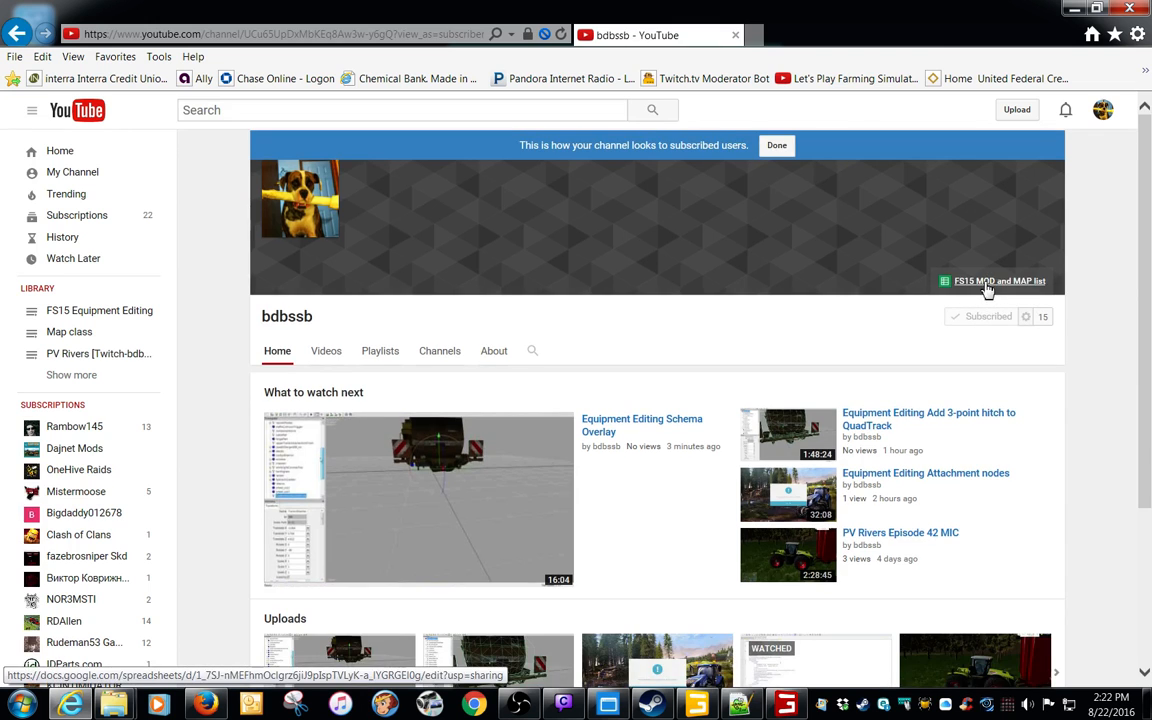
Open the channel's FS15 MOD and MAP list spreadsheet and look through its equipment and maps sections
{"action": "left_click", "coordinate": [986, 289]}
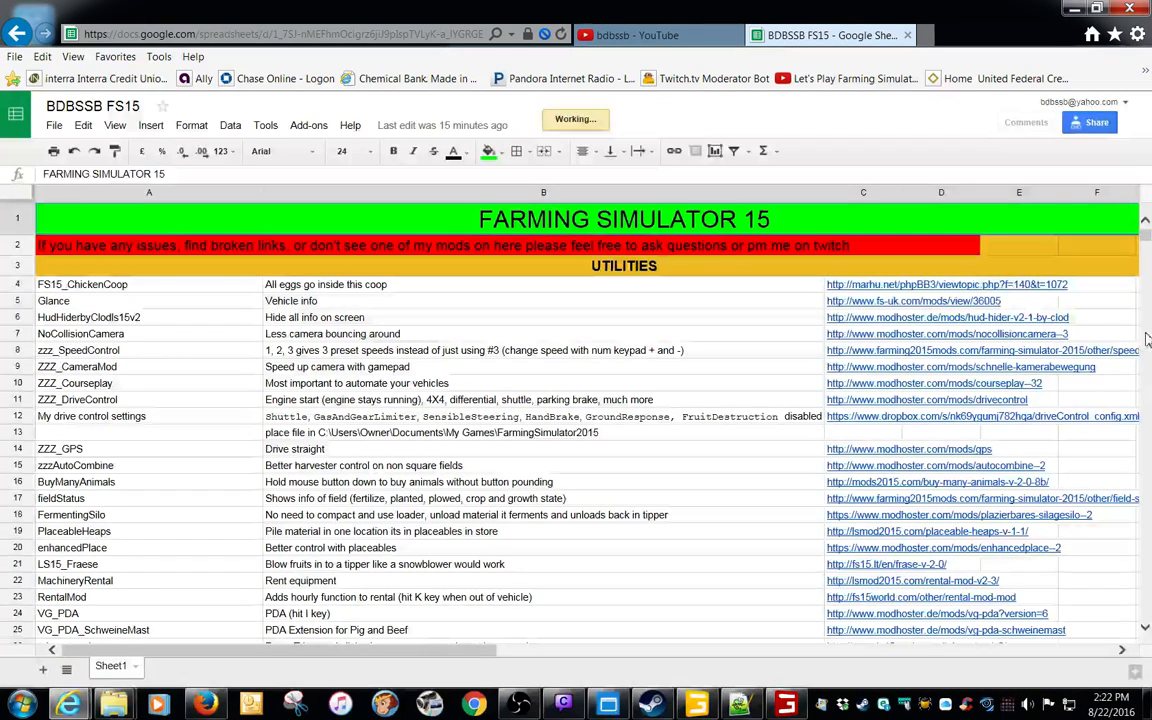
{"action": "scroll", "coordinate": [1027, 412], "scroll_direction": "down", "scroll_amount": 2}
{"action": "scroll", "coordinate": [1027, 412], "scroll_direction": "down", "scroll_amount": 7}
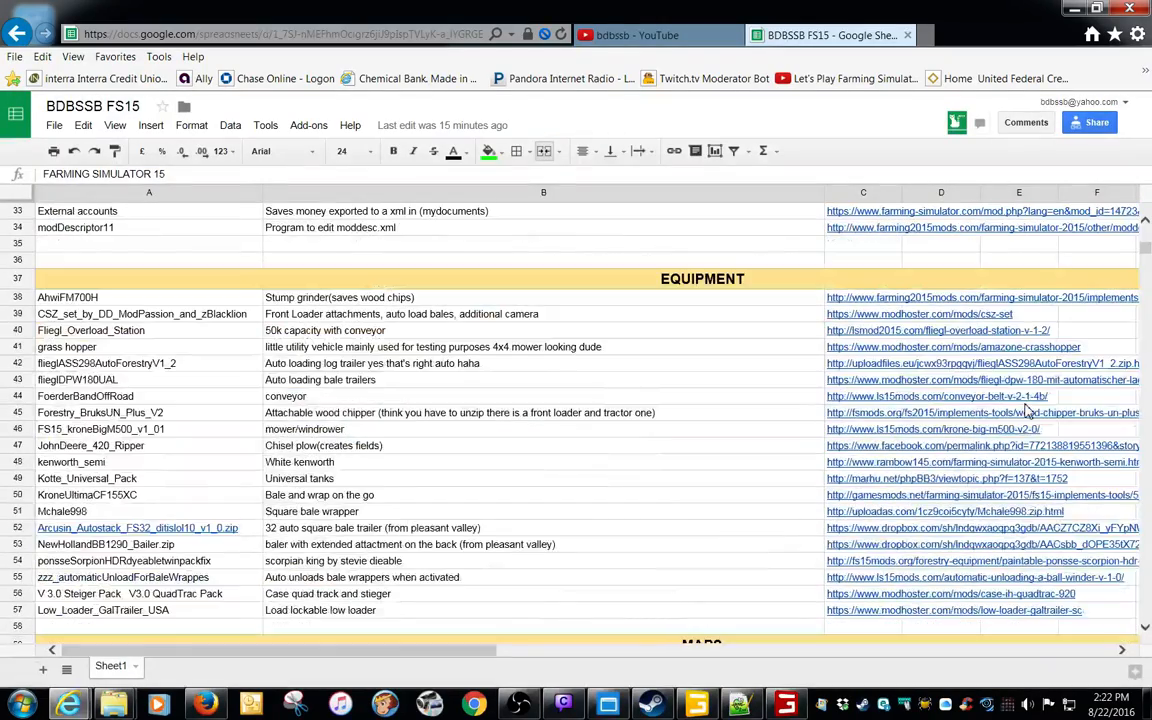
{"action": "scroll", "coordinate": [1027, 412], "scroll_direction": "down", "scroll_amount": 2}
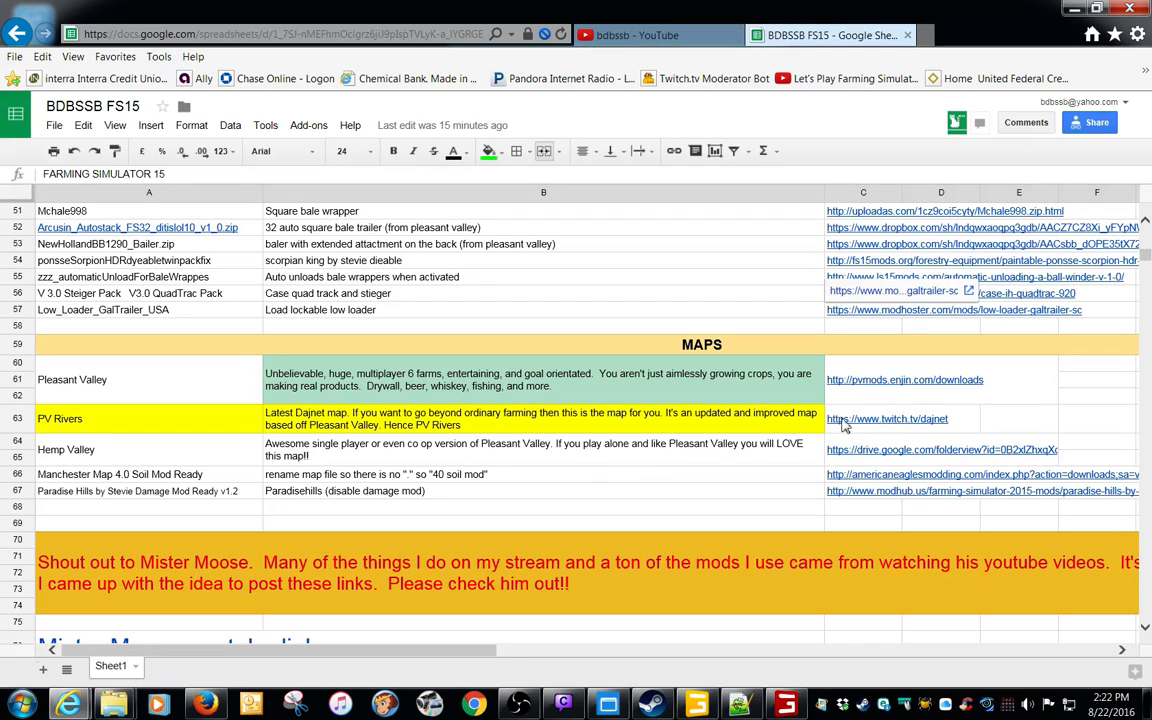
Follow the PV Rivers entry to the dajnet Twitch page and open the PV Rivers Dropbox release
{"action": "left_click", "coordinate": [772, 367]}
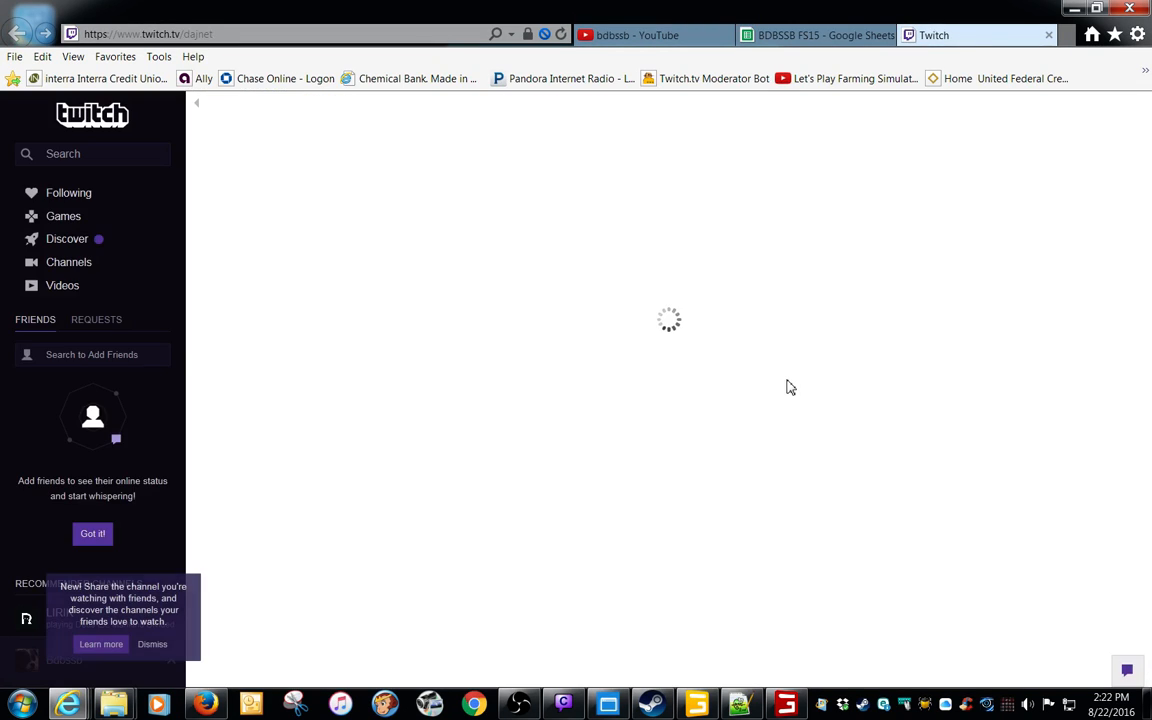
{"action": "scroll", "coordinate": [785, 410], "scroll_direction": "down", "scroll_amount": 3}
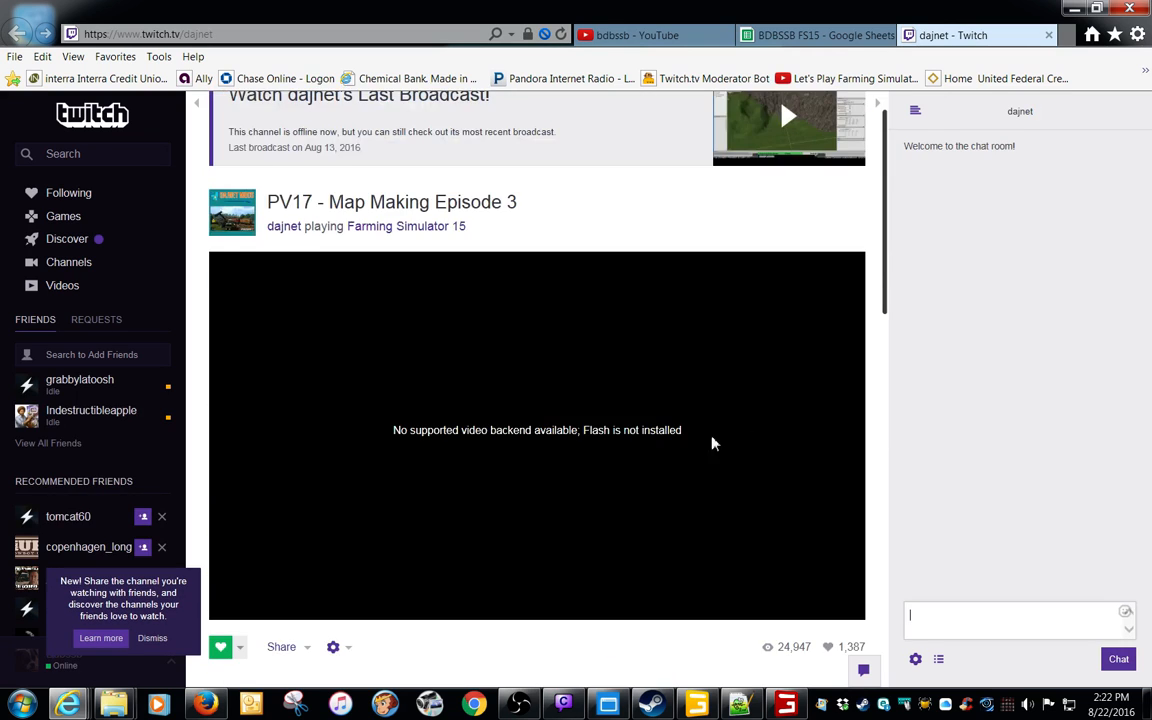
{"action": "scroll", "coordinate": [675, 363], "scroll_direction": "down", "scroll_amount": 3}
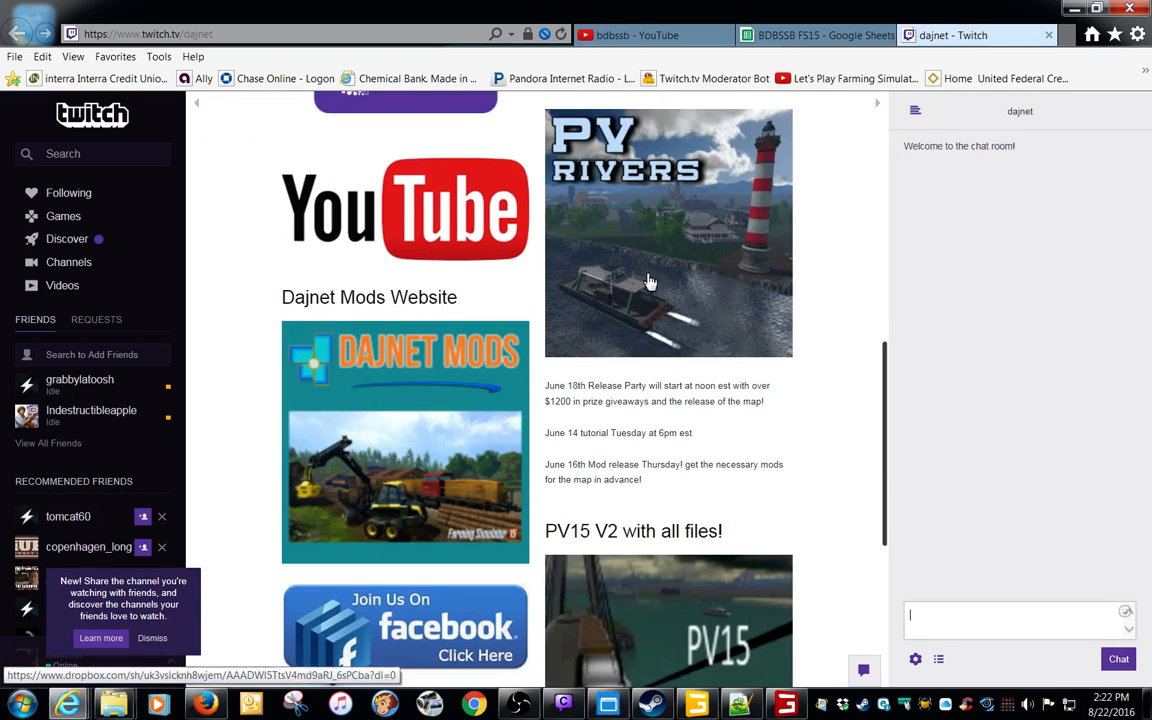
{"action": "left_click", "coordinate": [652, 279]}
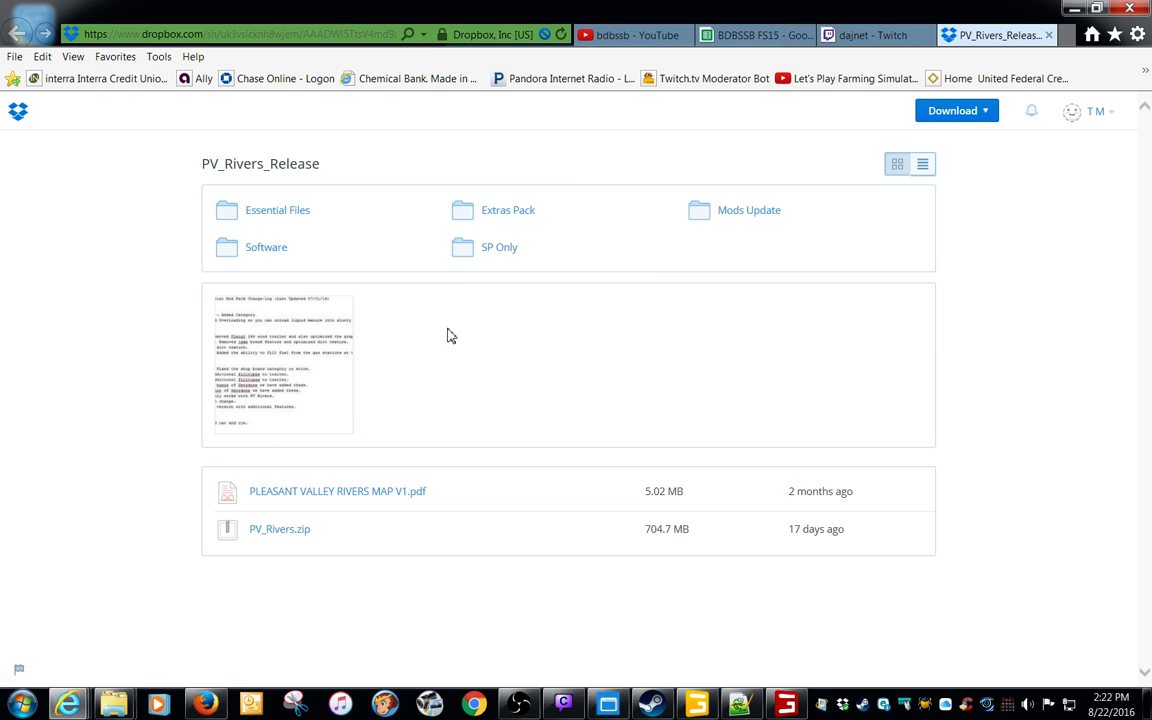
Look in the Extras Pack folder for CZMOD_CLAAS_Arion_650.zip and close the Dropbox page
{"action": "left_click", "coordinate": [500, 218]}
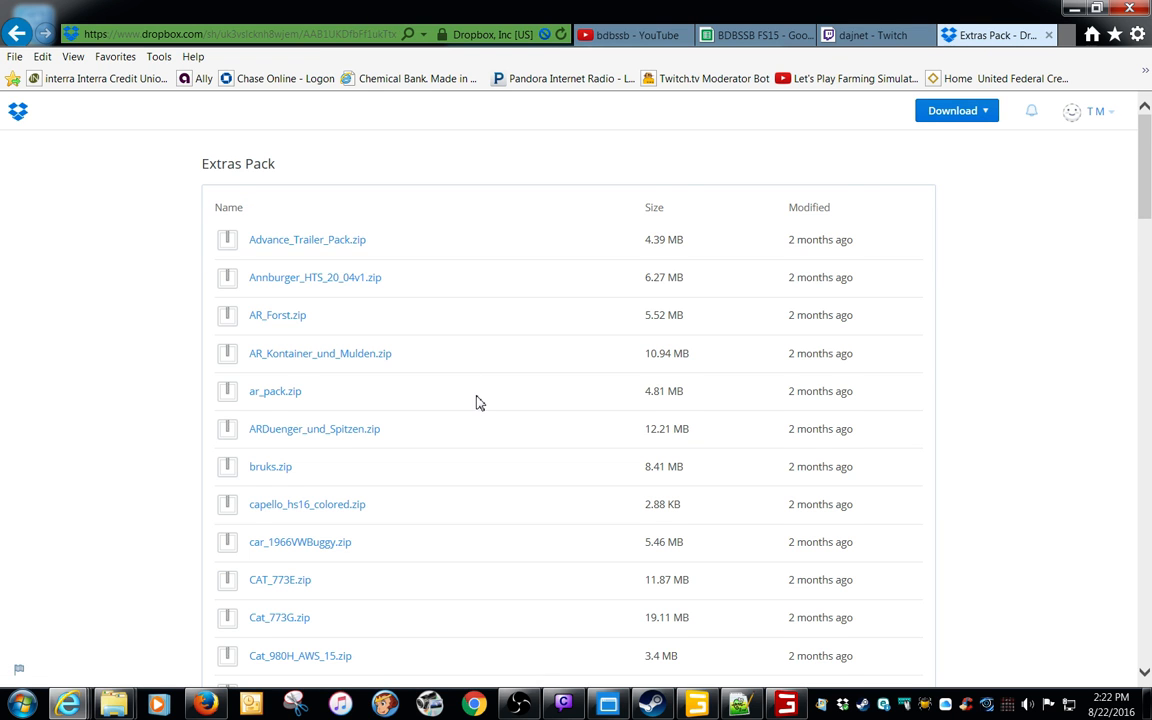
{"action": "scroll", "coordinate": [476, 400], "scroll_direction": "down", "scroll_amount": 5}
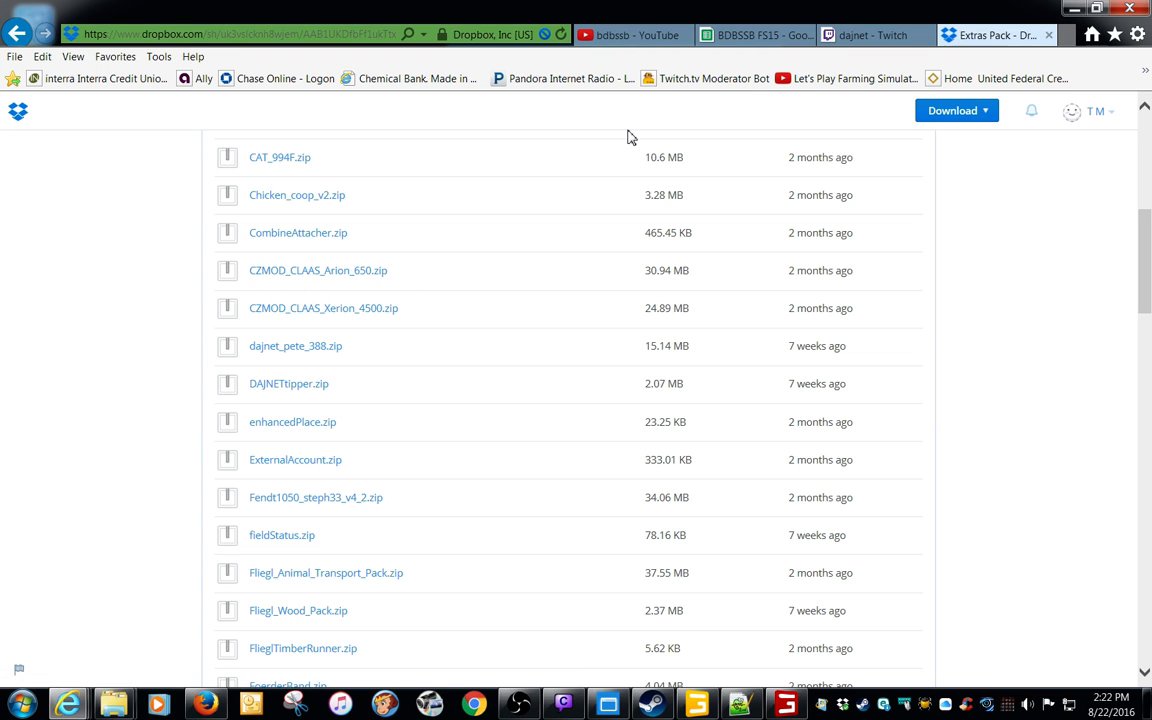
{"action": "left_click", "coordinate": [1050, 37]}
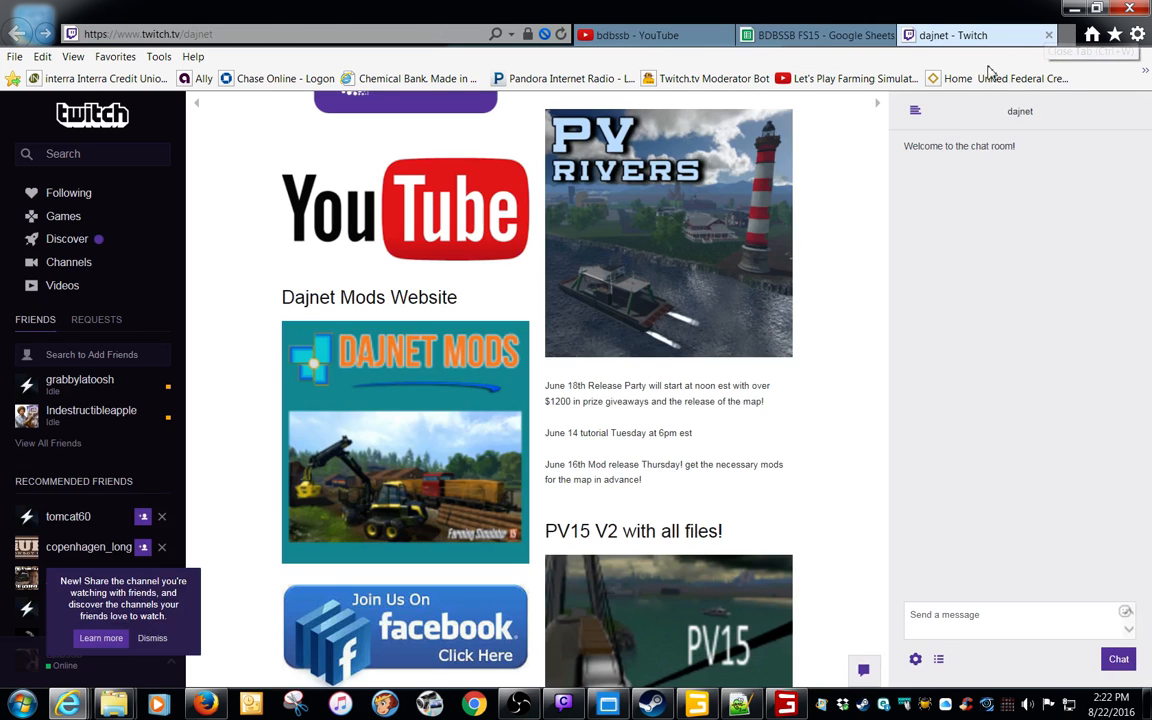
Return to the mod list spreadsheet and select the schemaOverlay Dropbox link under NOTES
{"action": "left_click", "coordinate": [845, 36]}
{"action": "scroll", "coordinate": [665, 379], "scroll_direction": "down", "scroll_amount": 3}
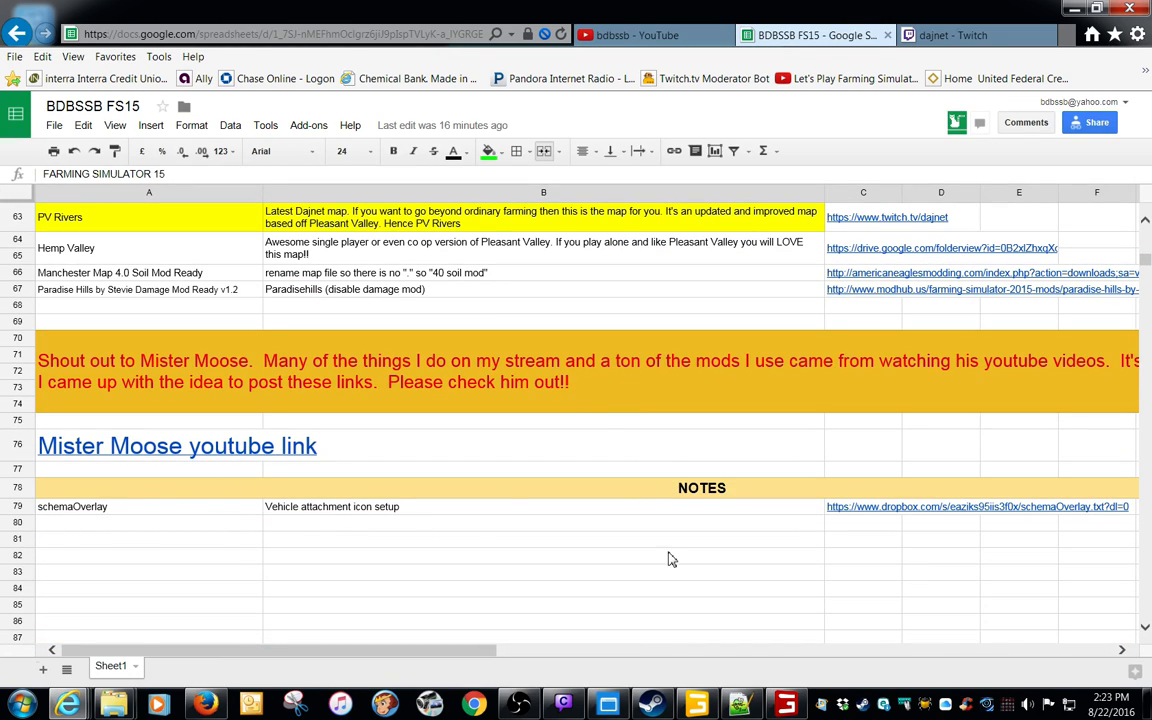
{"action": "left_click", "coordinate": [866, 507]}
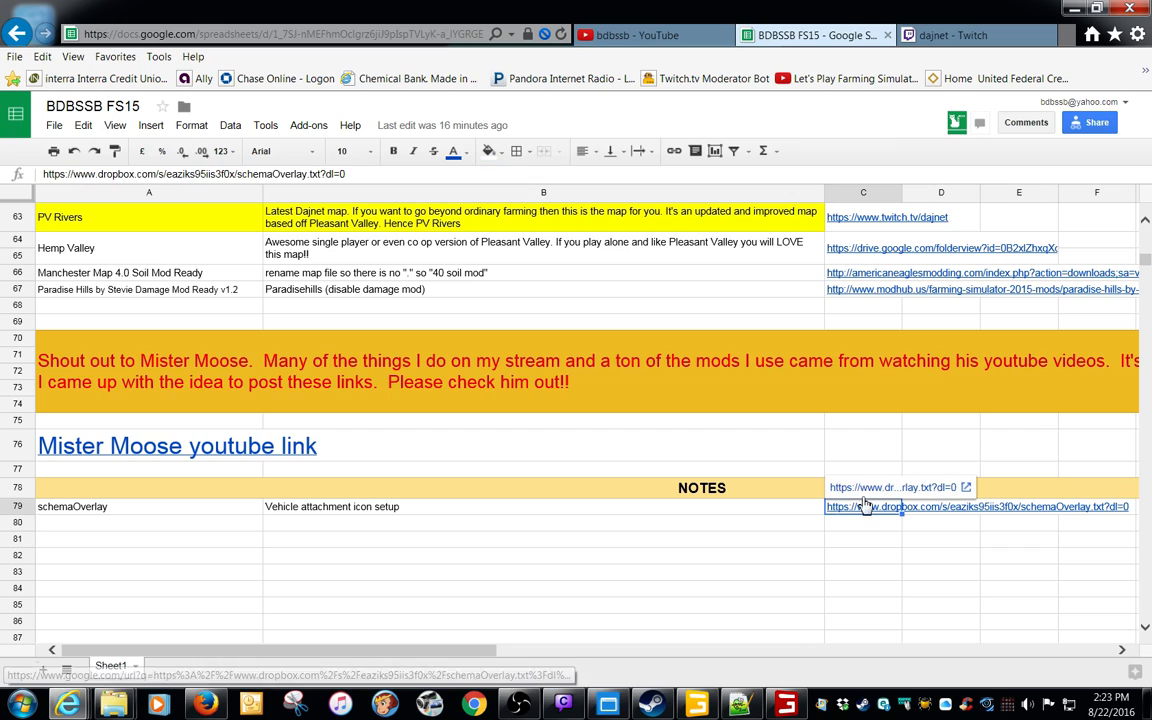
Open the schemaOverlay.txt notes on Dropbox from the selected link, read them and minimise the browser
{"action": "left_click", "coordinate": [866, 507]}
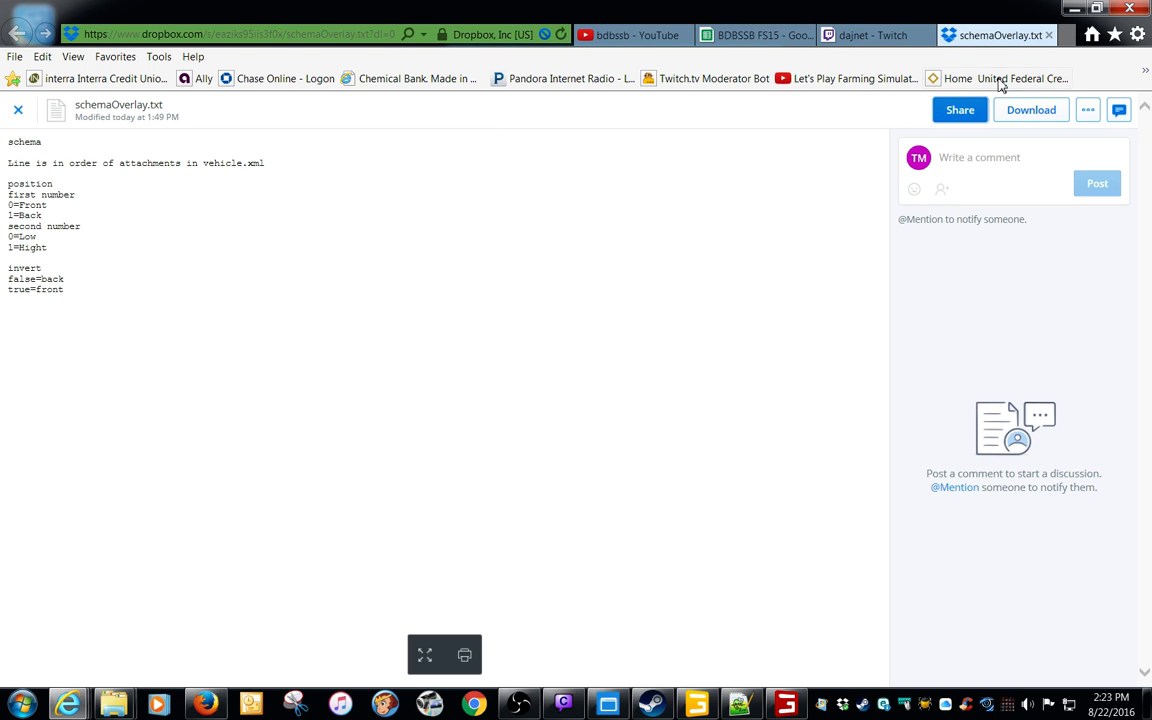
{"action": "left_click", "coordinate": [1066, 8]}
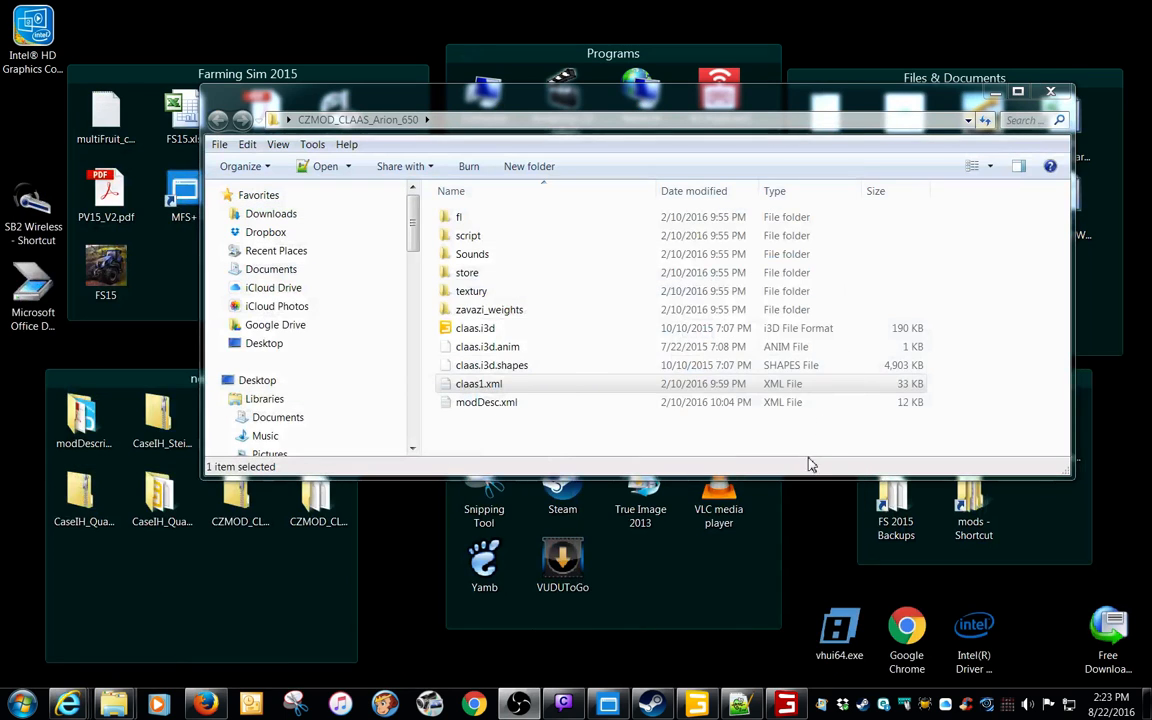
Switch to caseIHQuadtrac620.xml in Notepad++ and examine the position and invertX values of the last attacherJoint line in schemaOverlay
{"action": "left_click", "coordinate": [742, 706]}
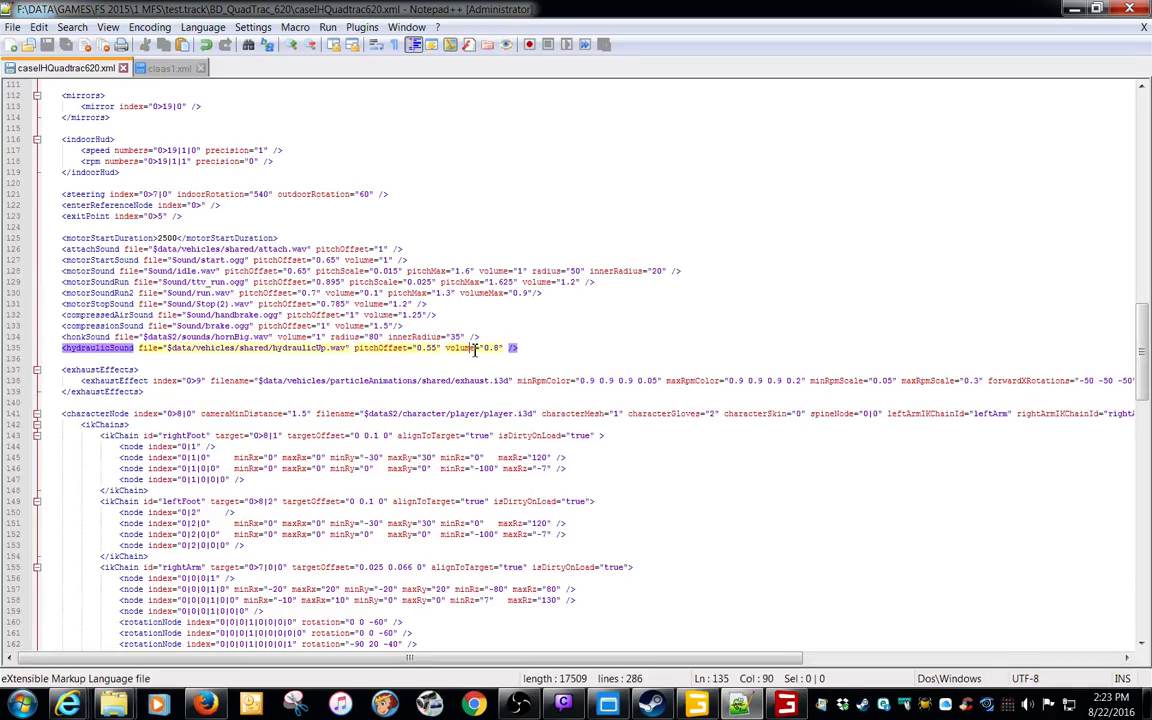
{"action": "scroll", "coordinate": [440, 368], "scroll_direction": "down", "scroll_amount": 20}
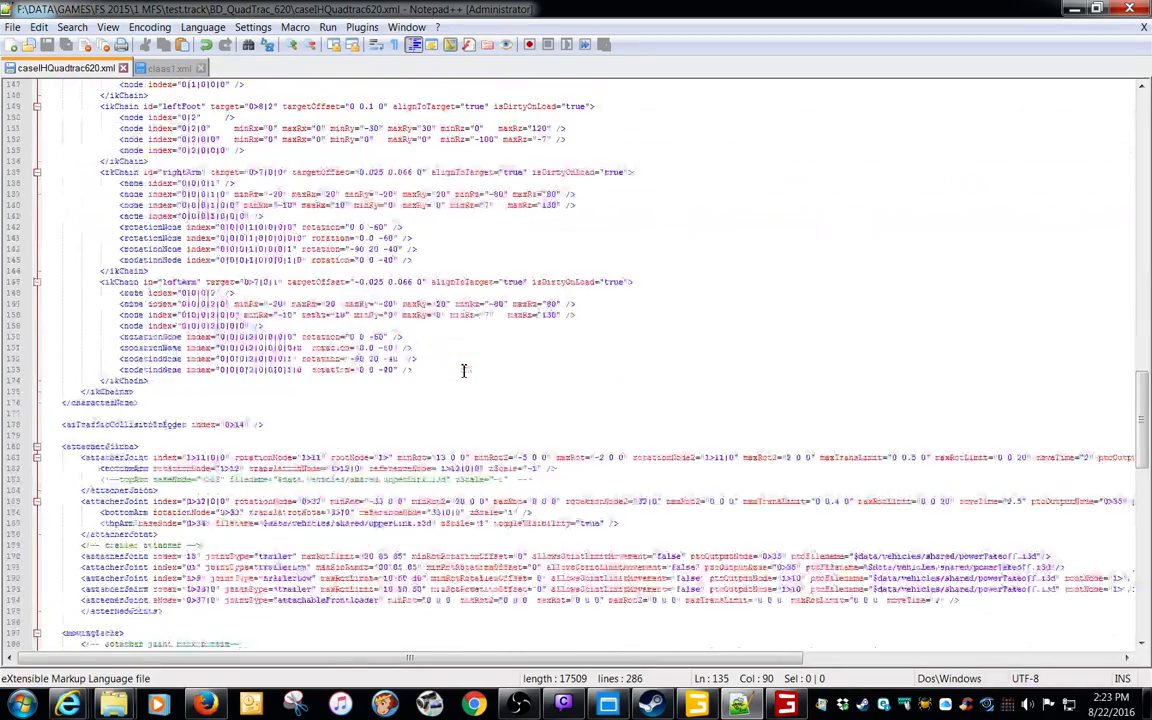
{"action": "scroll", "coordinate": [463, 371], "scroll_direction": "down", "scroll_amount": 13}
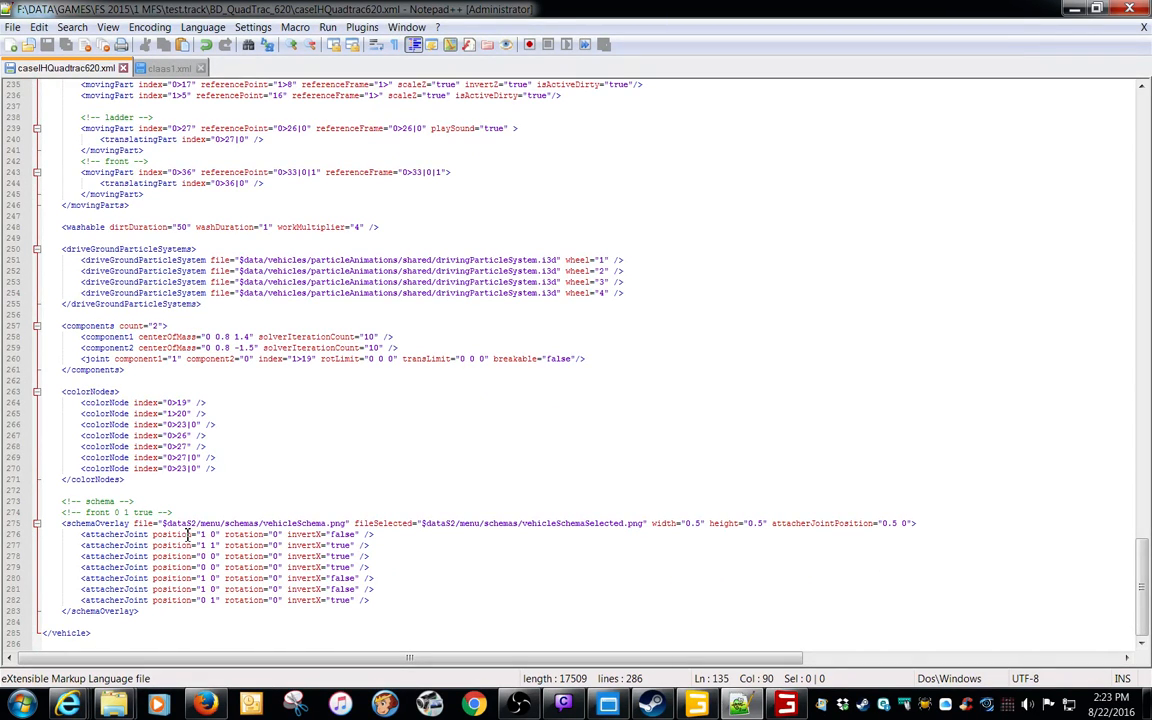
{"action": "left_click", "coordinate": [203, 601]}
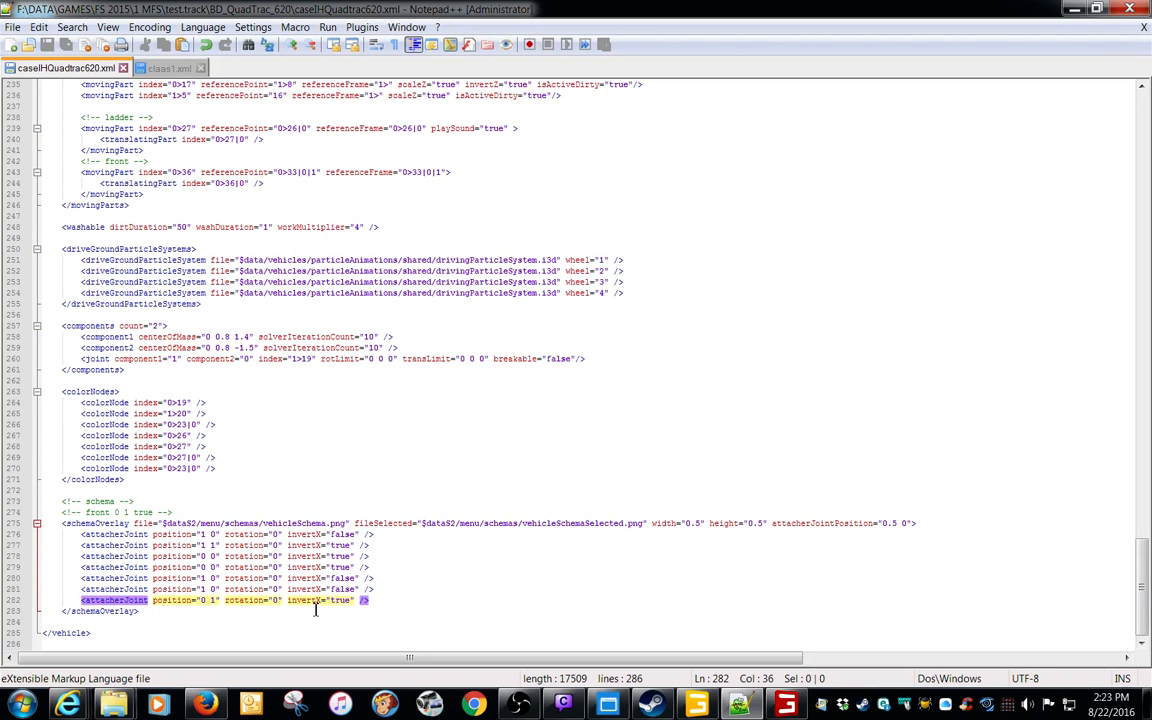
{"action": "left_click", "coordinate": [351, 600]}
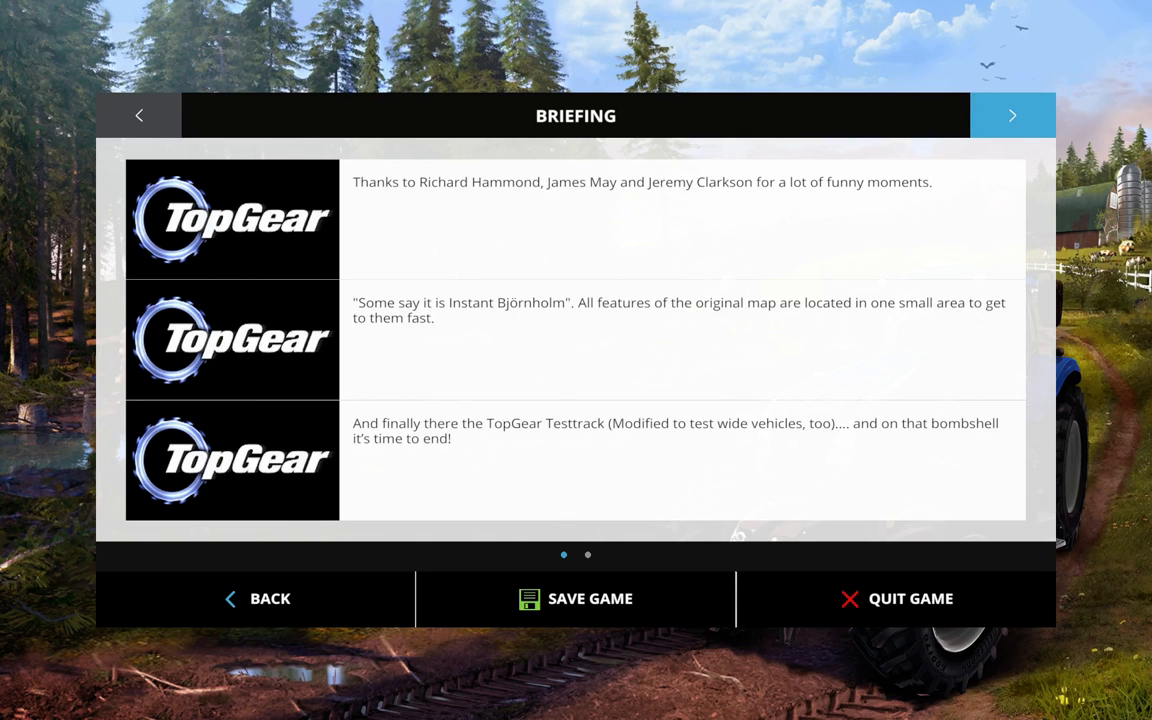
Switch to Farming Simulator 15, resume the game and back the Quadtrac 620 up to the trailers to check its rear attacher
{"action": "key", "text": "alt+Tab"}
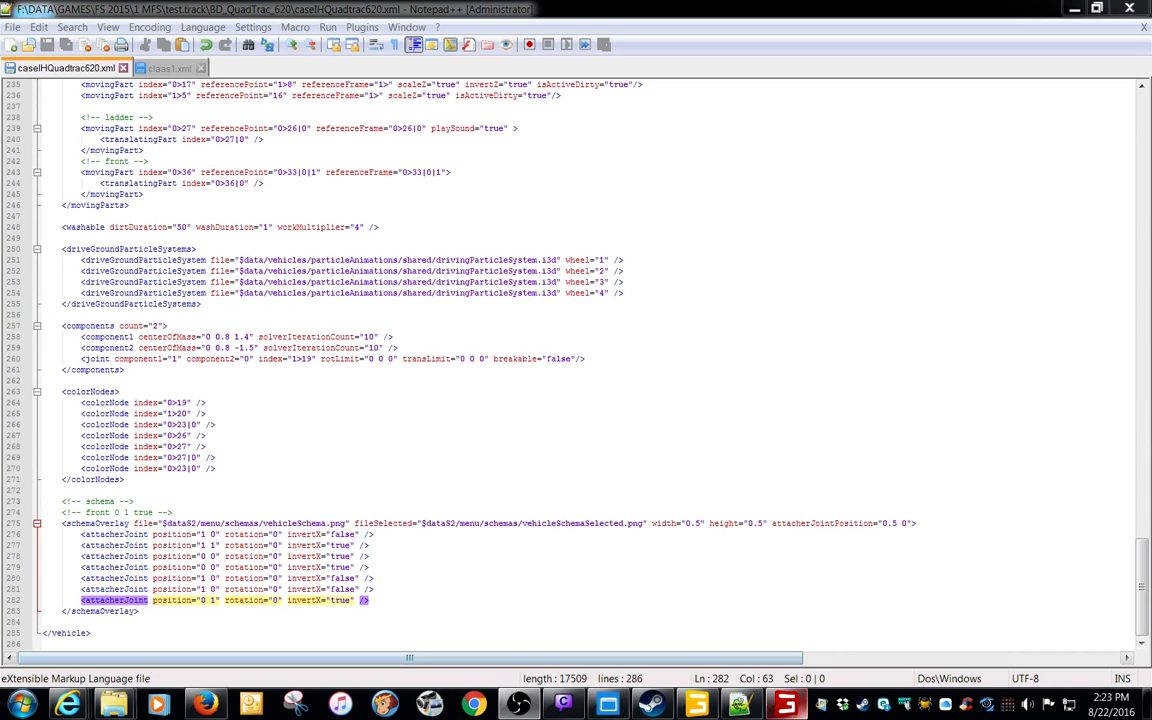
{"action": "key", "text": "alt+Tab"}
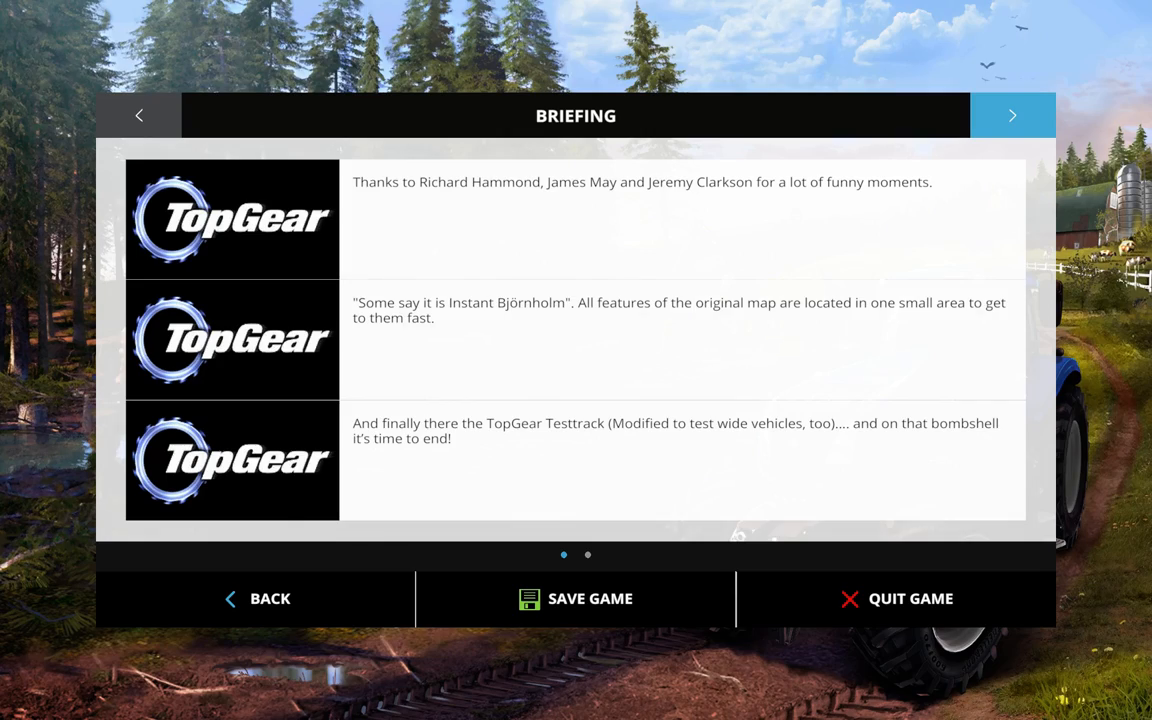
{"action": "key", "text": "Escape"}
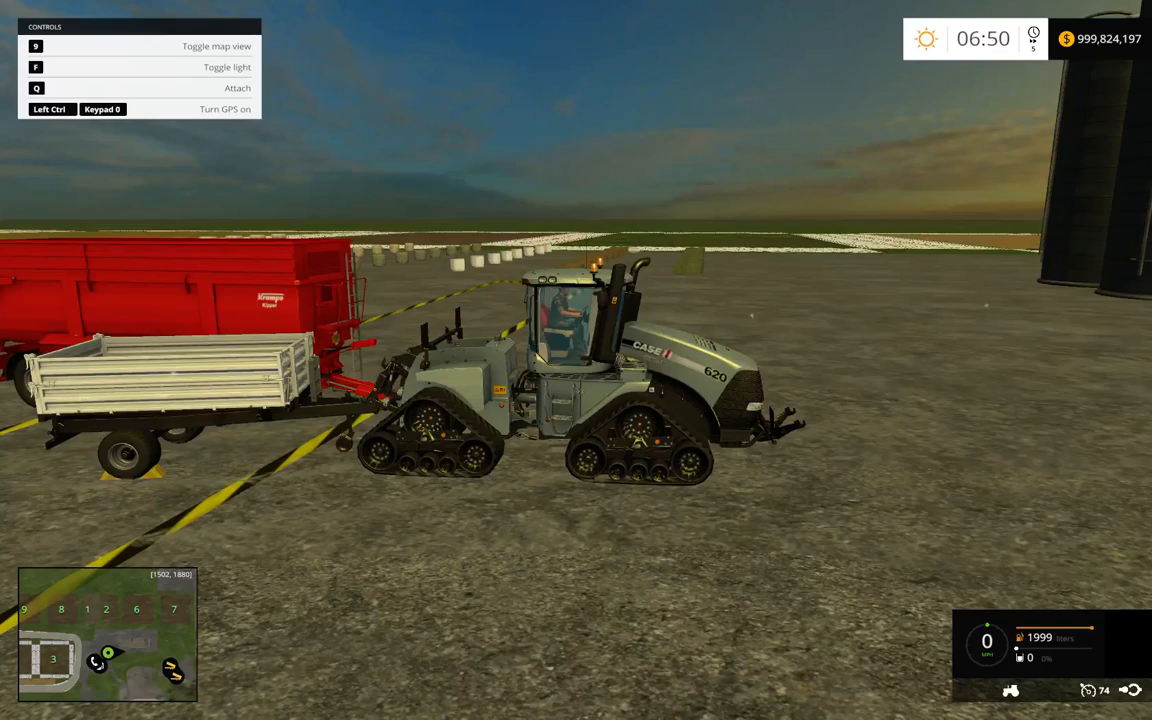
{"action": "key", "text": "w"}
{"action": "key", "text": "s"}
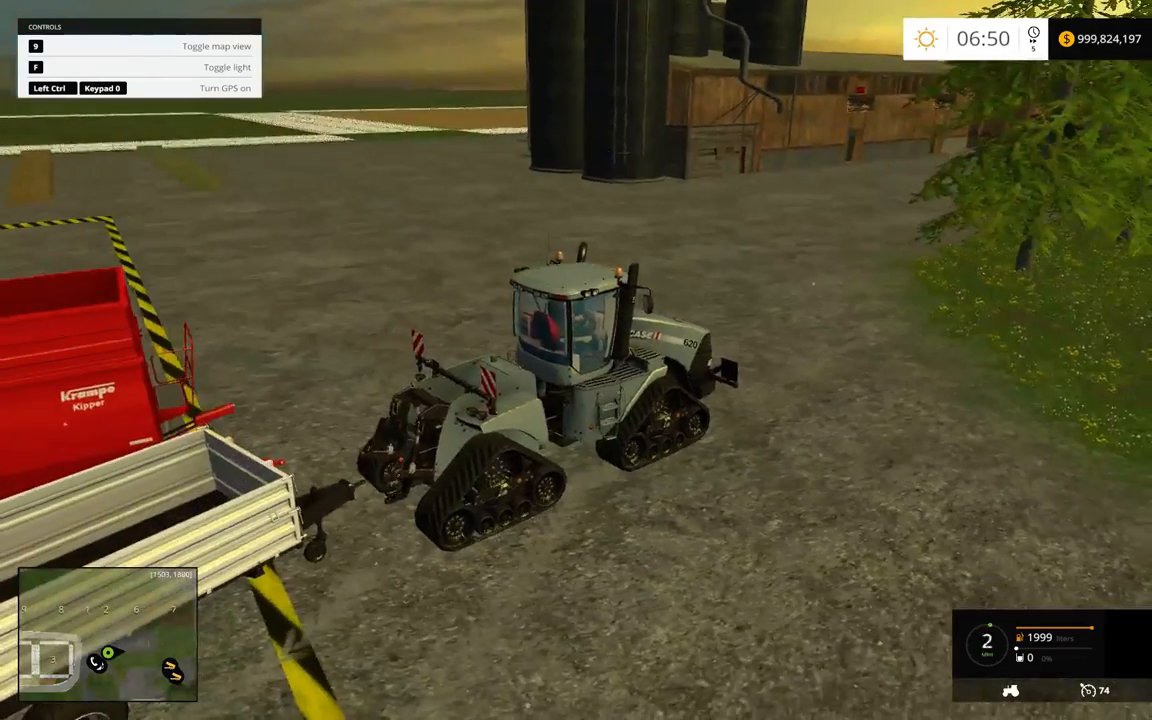
{"action": "key", "text": "w"}
{"action": "key", "text": "s"}
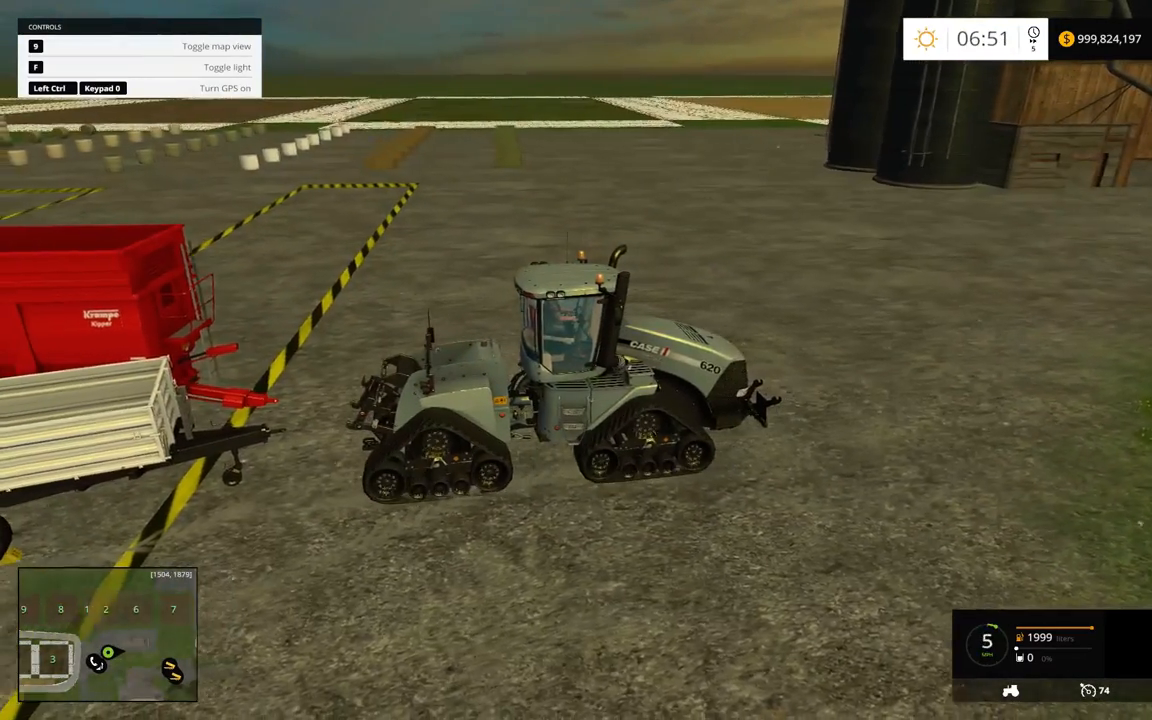
{"action": "key", "text": "q"}
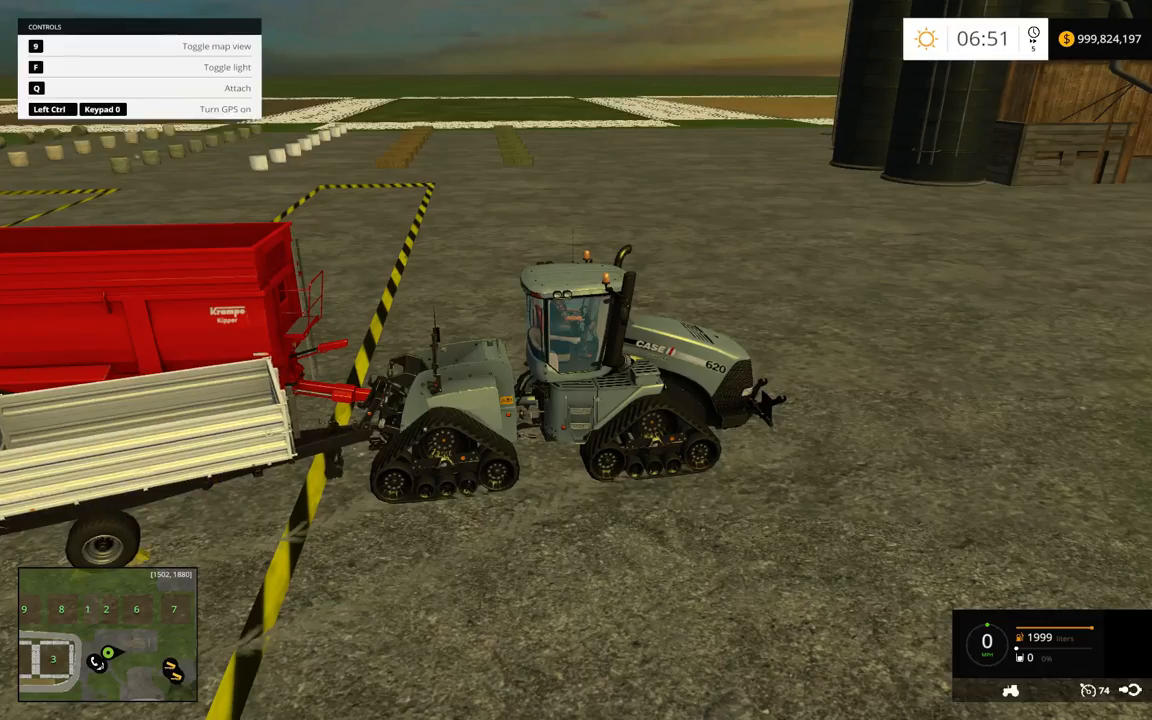
Drive the Quadtrac 620 away from the trailers and across the yard towards the front loader with the shovel
{"action": "key", "text": "w"}
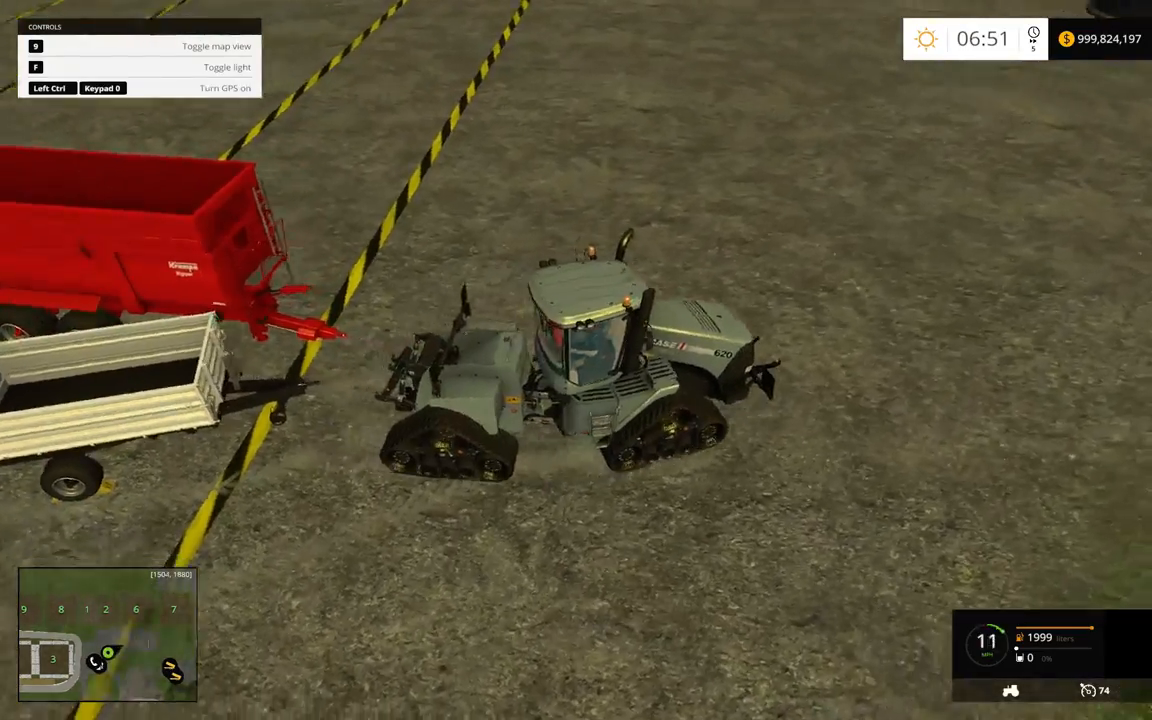
{"action": "key", "text": "a"}
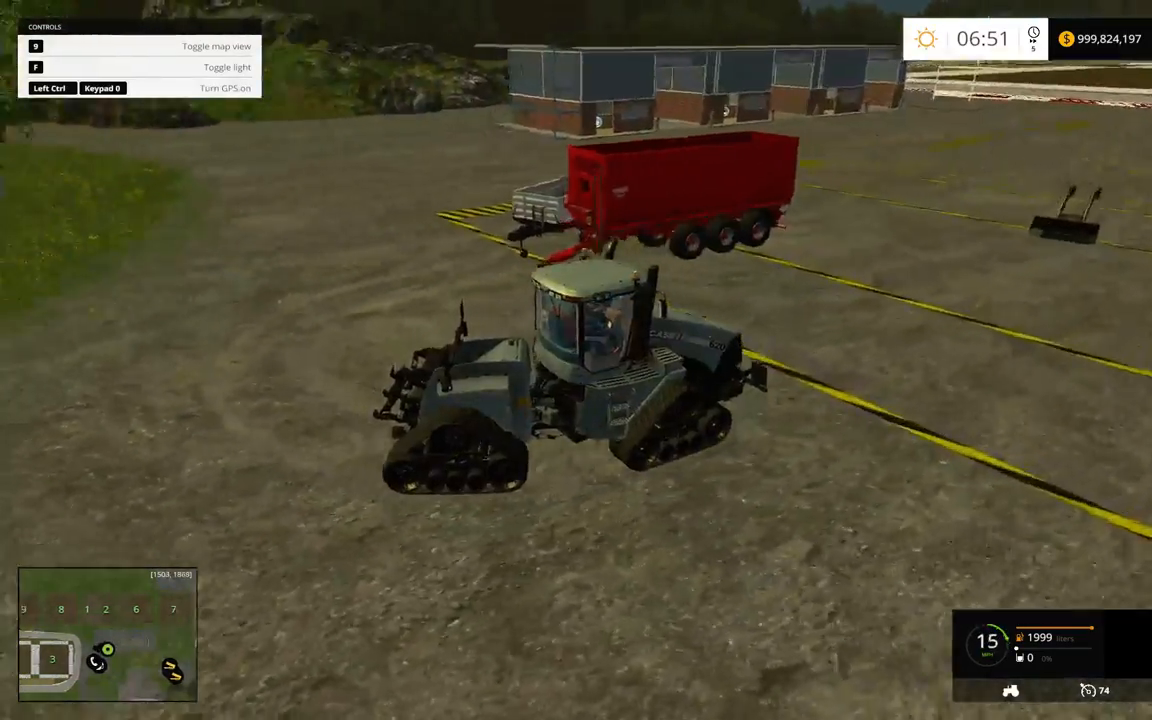
{"action": "key", "text": "s"}
{"action": "key", "text": "s"}
{"action": "key", "text": "d"}
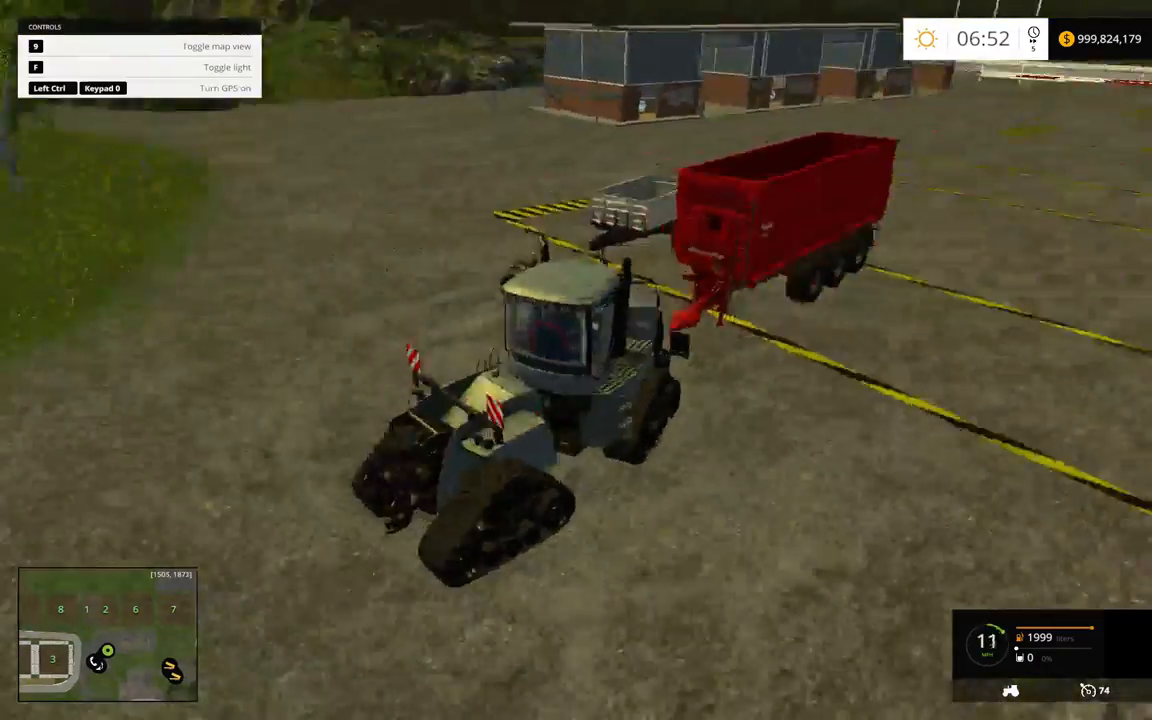
{"action": "key", "text": "w"}
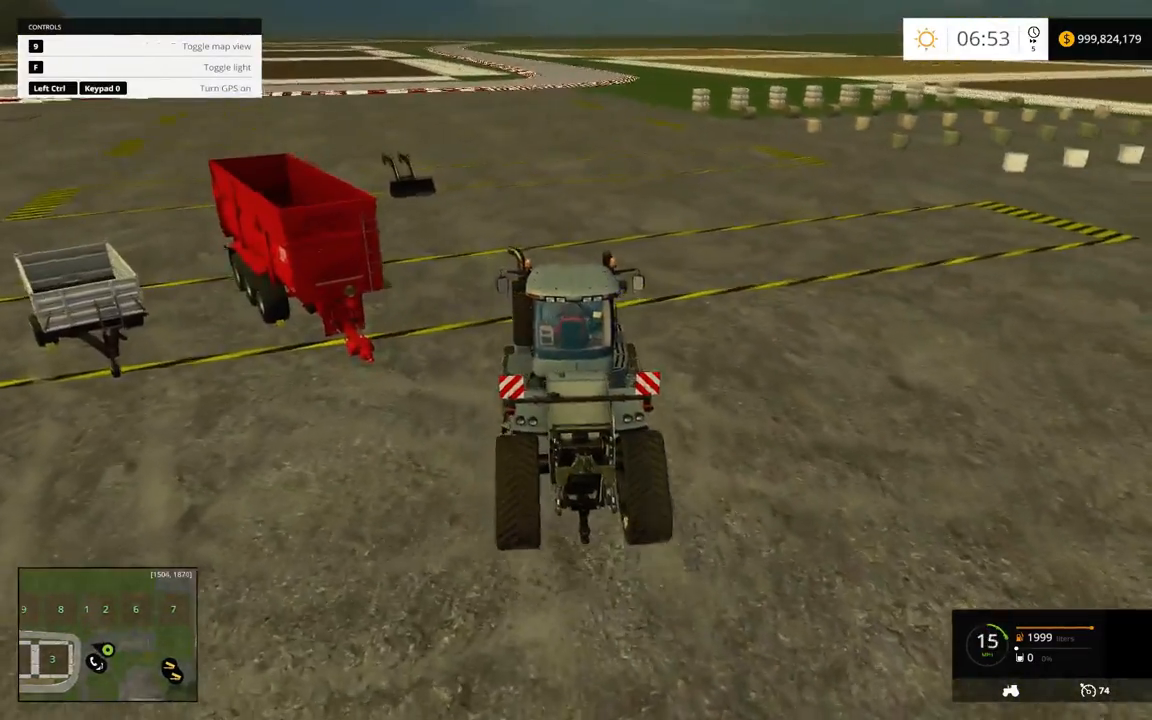
{"action": "key", "text": "w"}
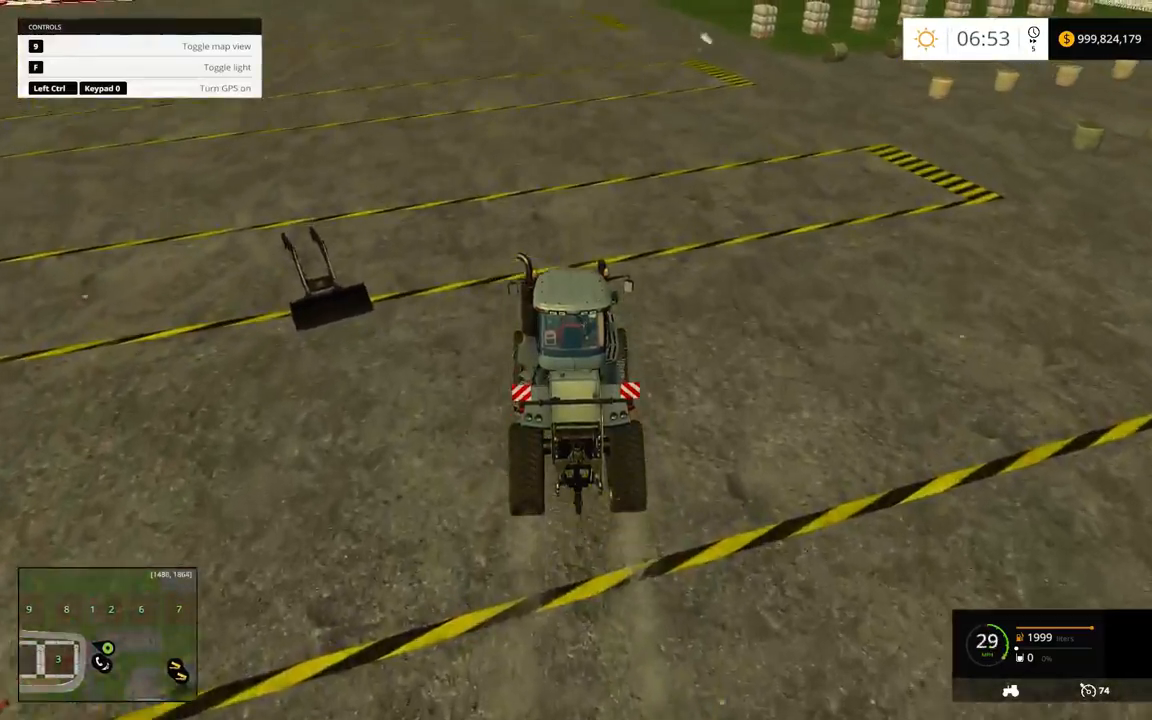
{"action": "key", "text": "a"}
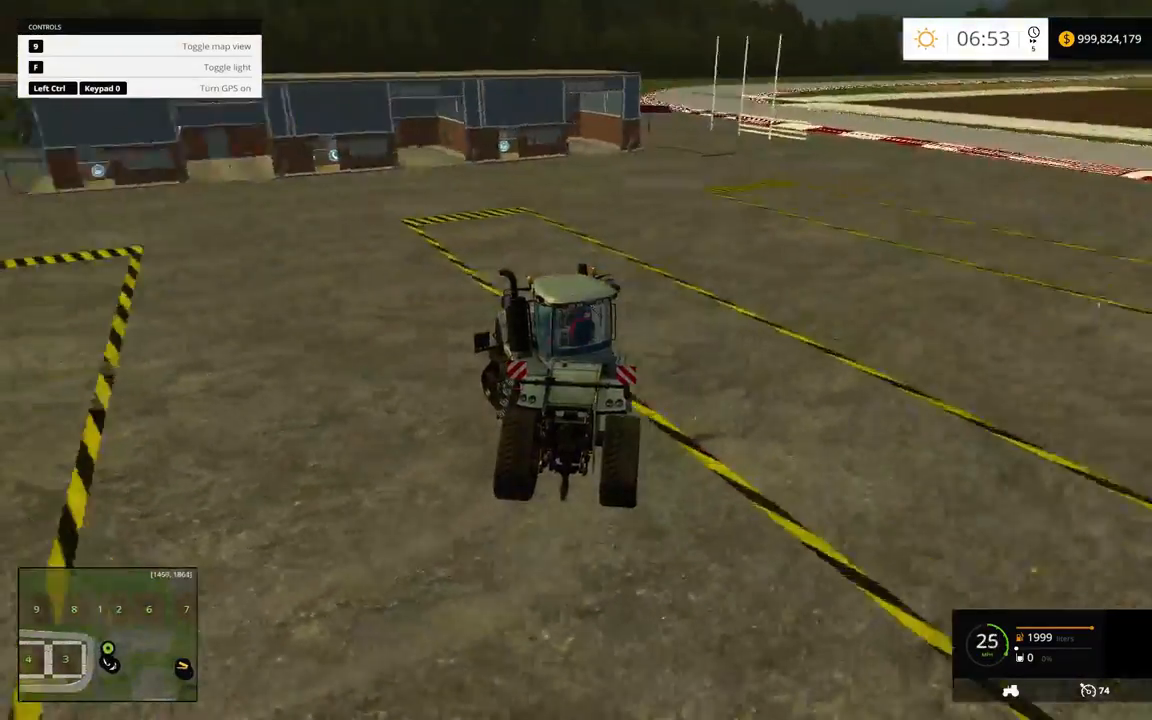
Line up the Quadtrac 620's nose with the front loader arms and attach the loader
{"action": "key", "text": "s"}
{"action": "key", "text": "a"}
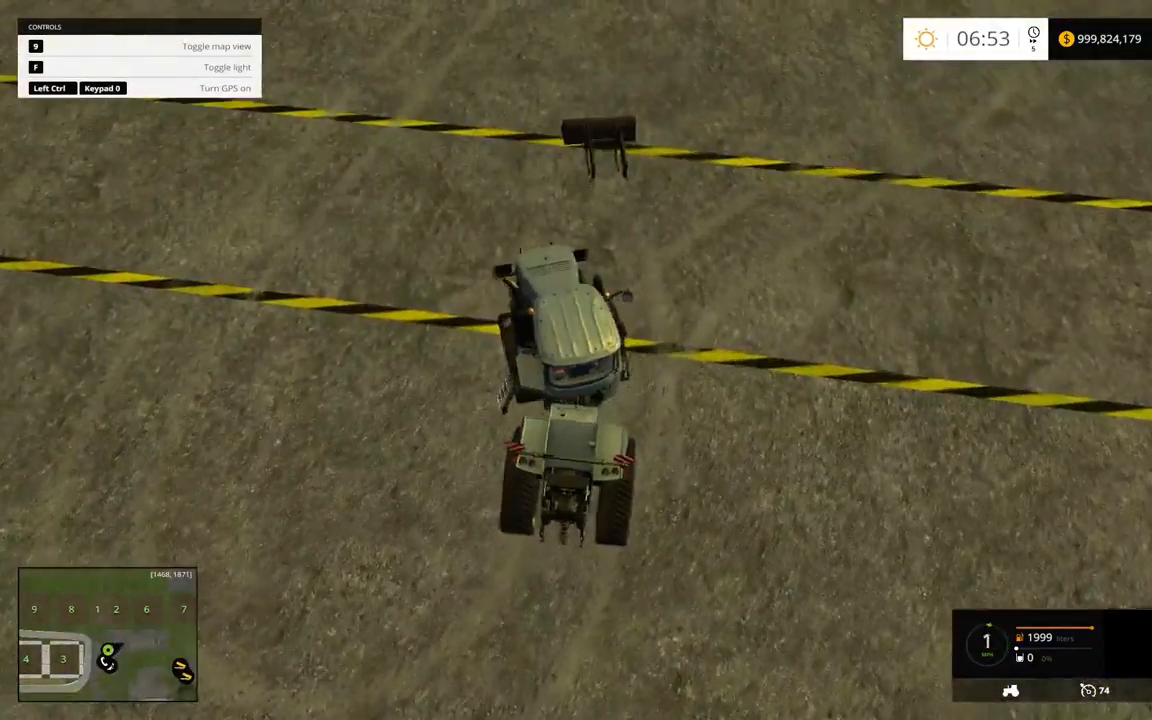
{"action": "key", "text": "w"}
{"action": "key", "text": "w"}
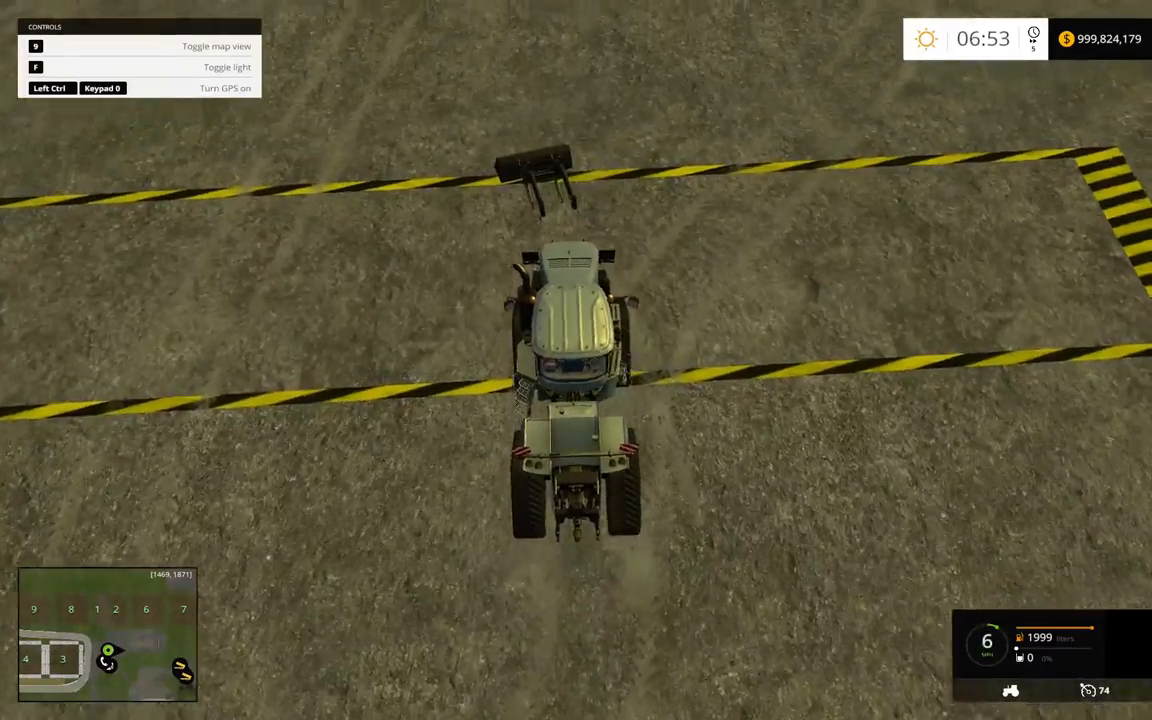
{"action": "key", "text": "a"}
{"action": "key", "text": "q"}
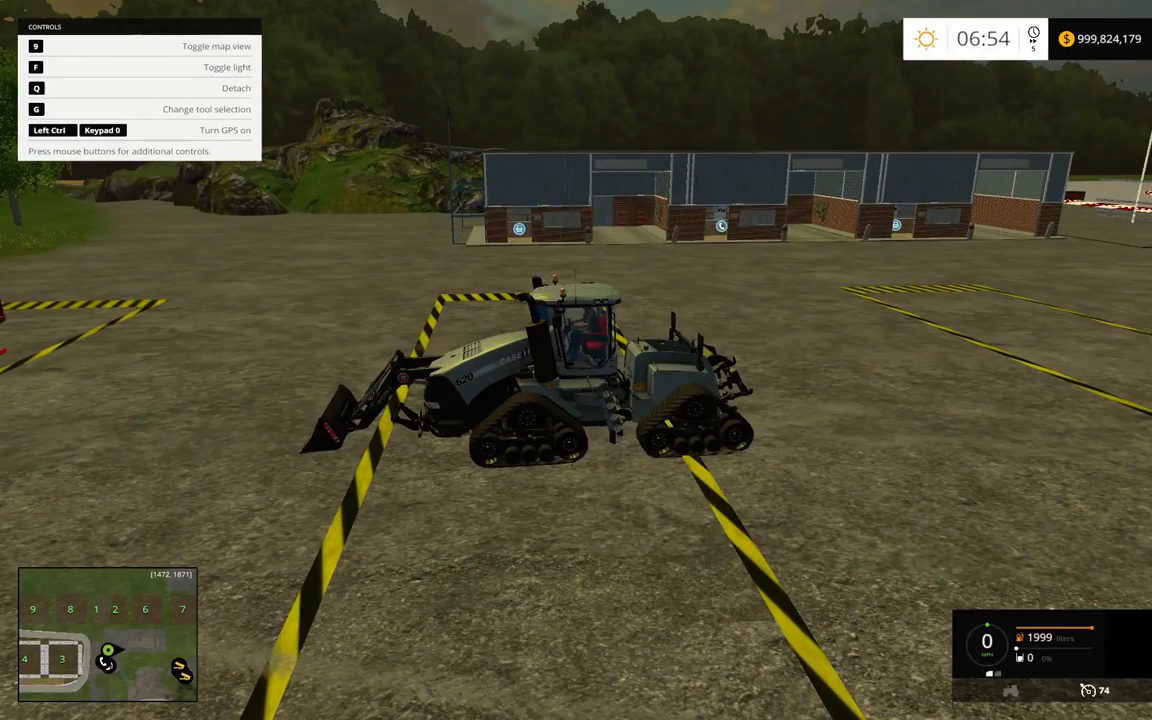
Reverse slightly with the front loader raised and detach the shovel from the loader arms
{"action": "key", "text": "s"}
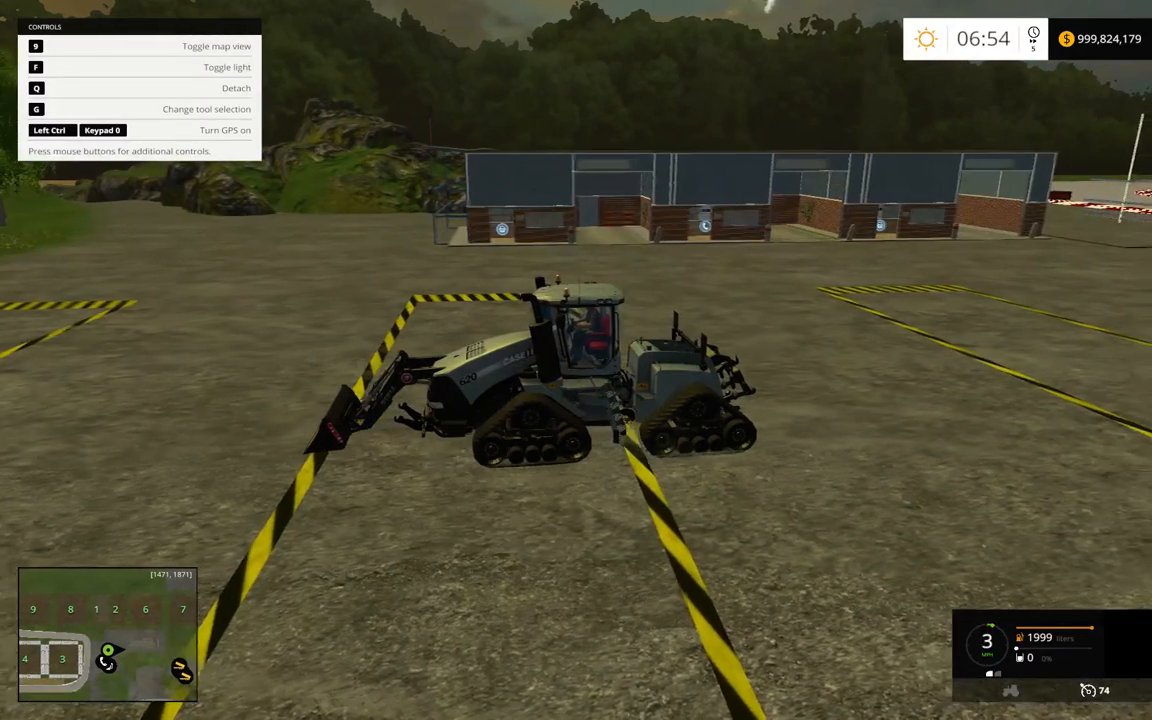
{"action": "key", "text": "q"}
{"action": "key", "text": "q"}
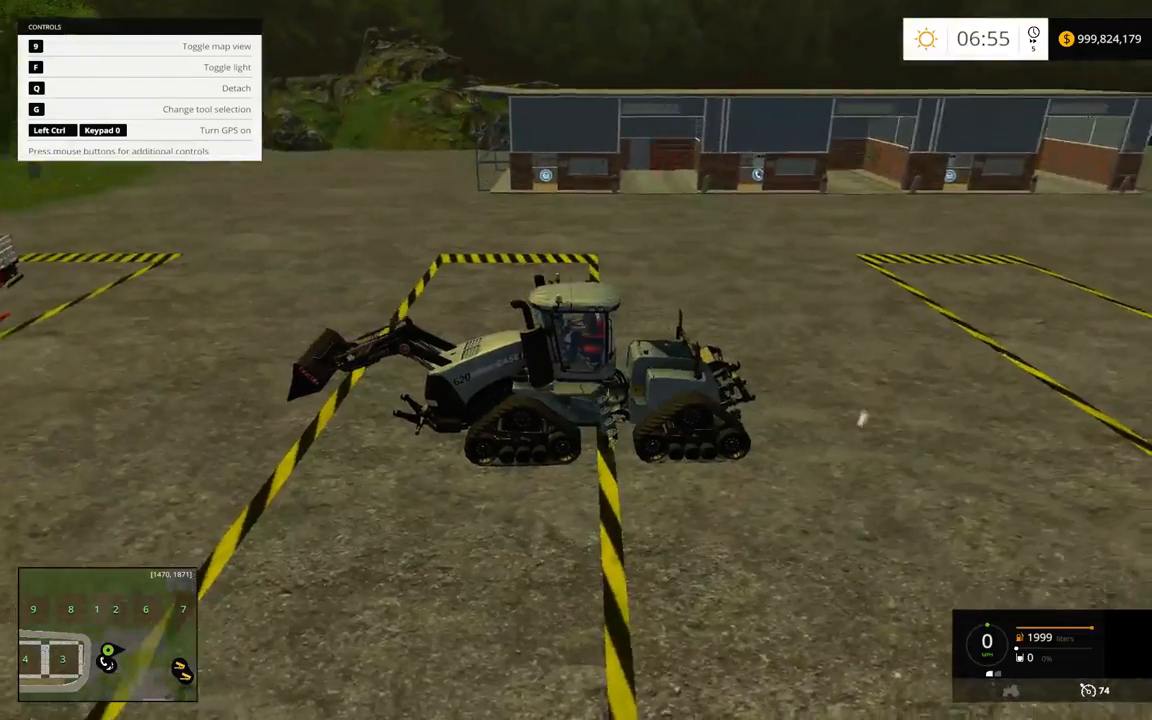
{"action": "key", "text": "q"}
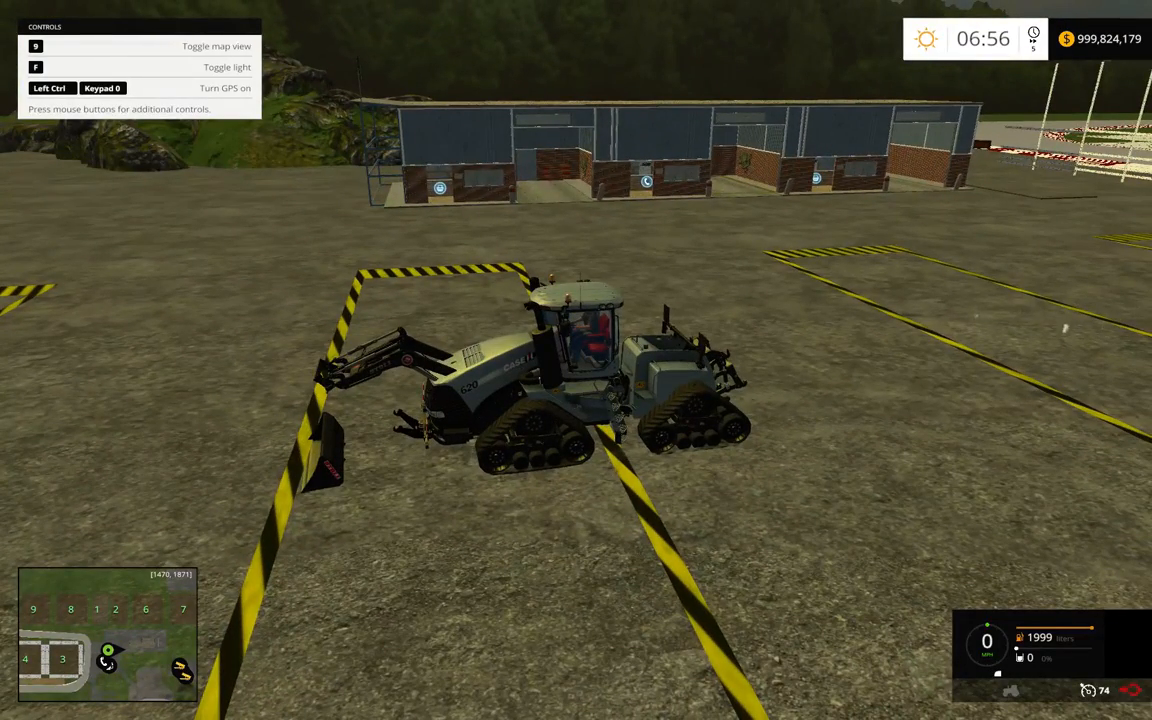
Reverse away from the shovel, detach the front loader from the Quadtrac 620 and pause the game
{"action": "key", "text": "w"}
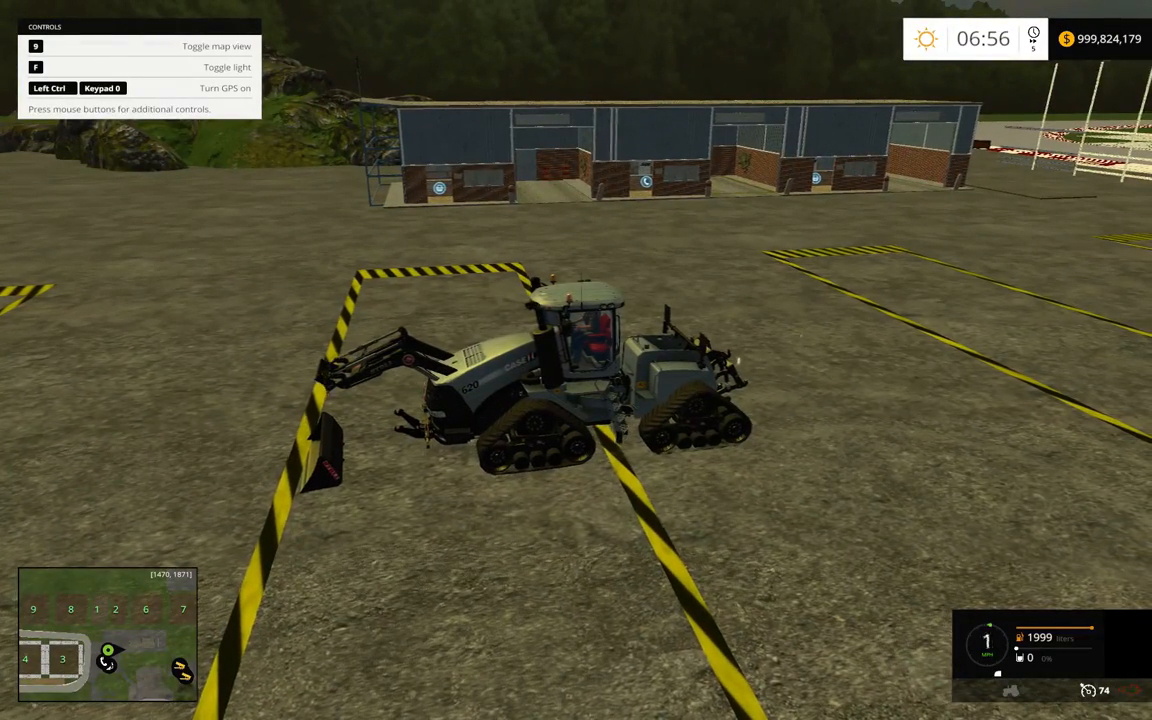
{"action": "key", "text": "s"}
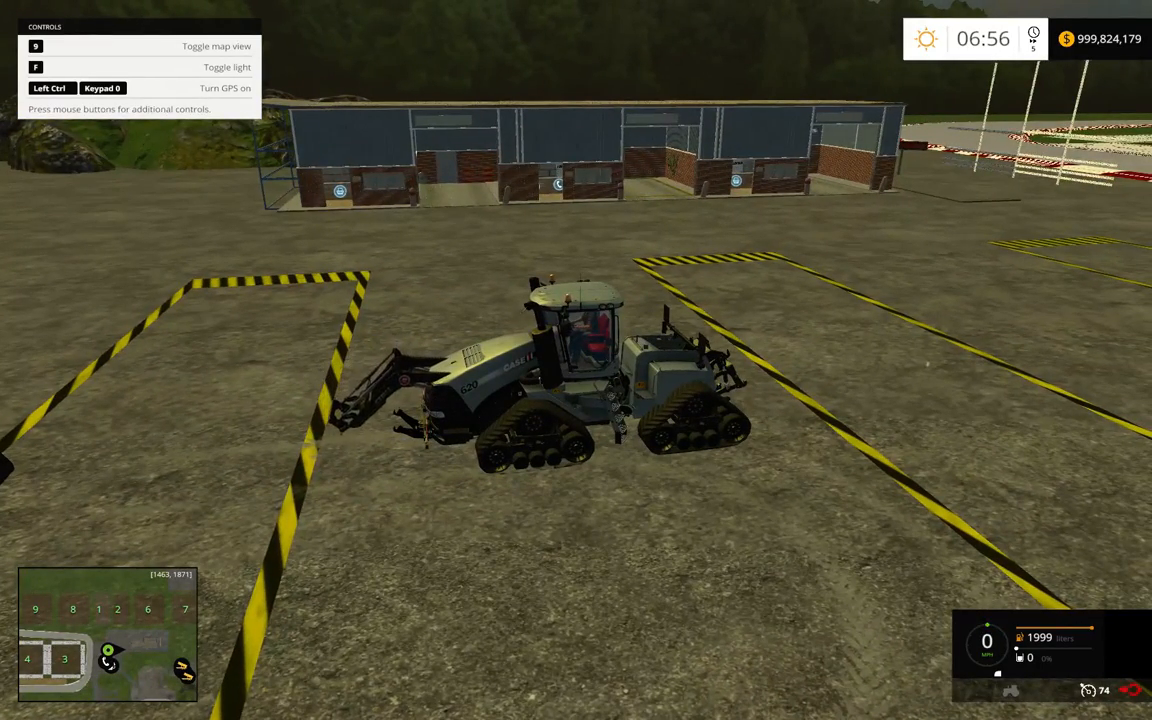
{"action": "key", "text": "s"}
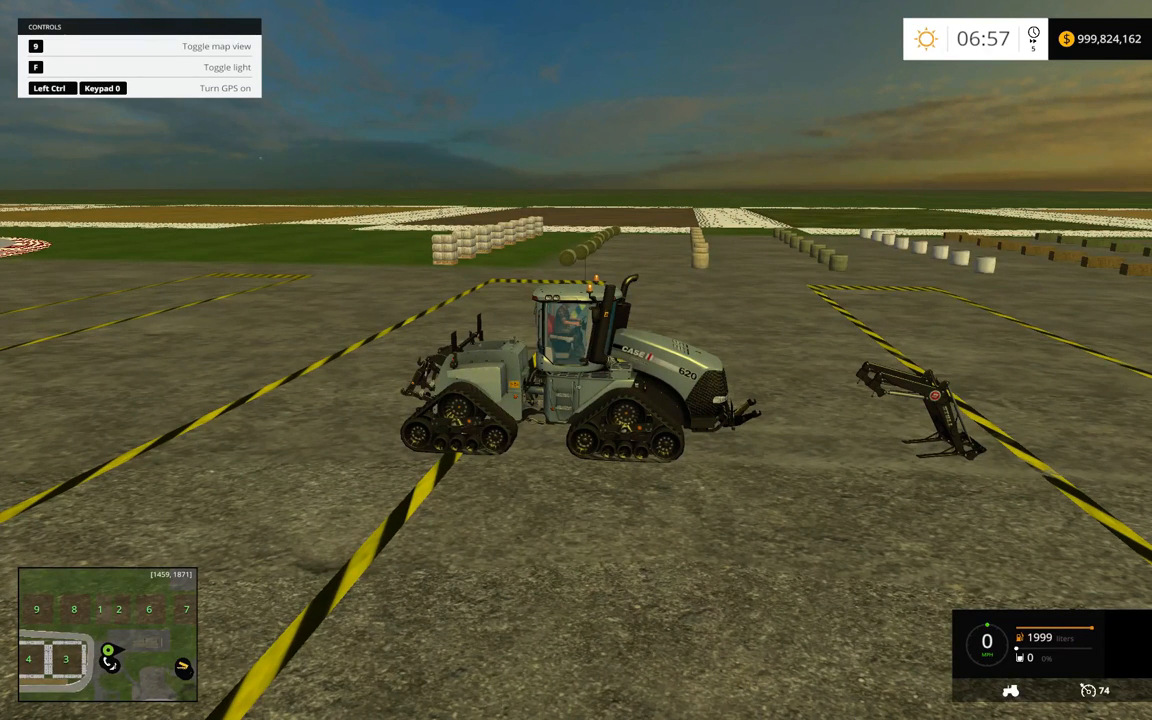
{"action": "key", "text": "Escape"}
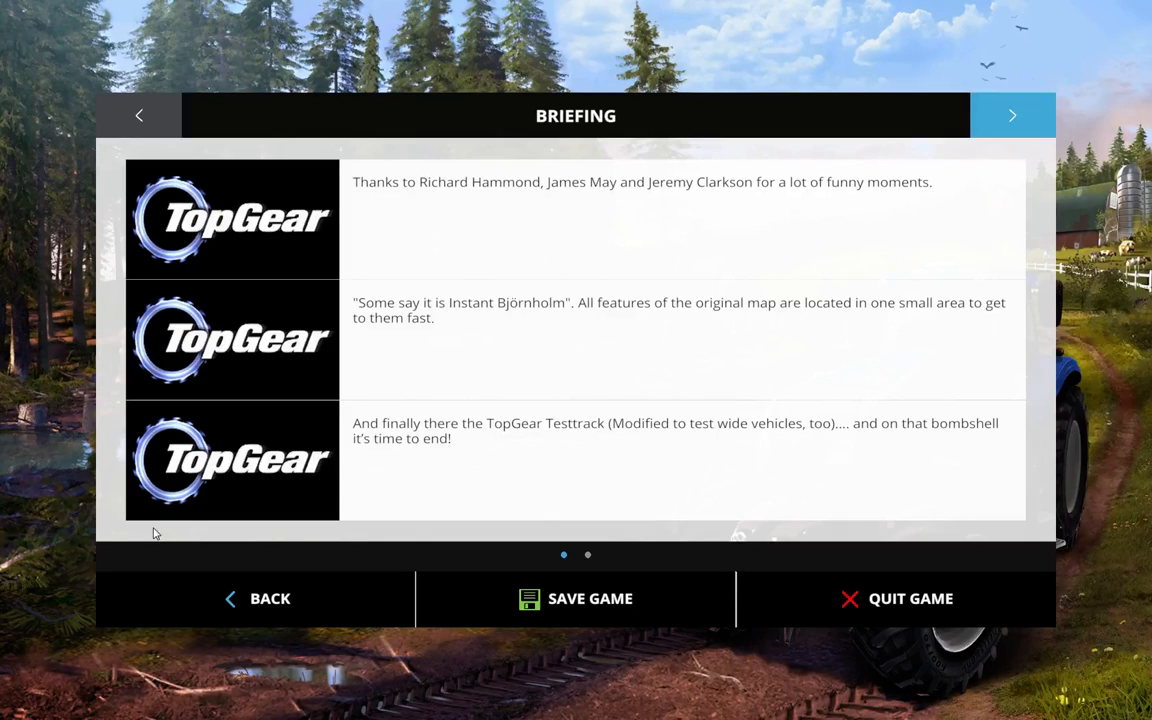